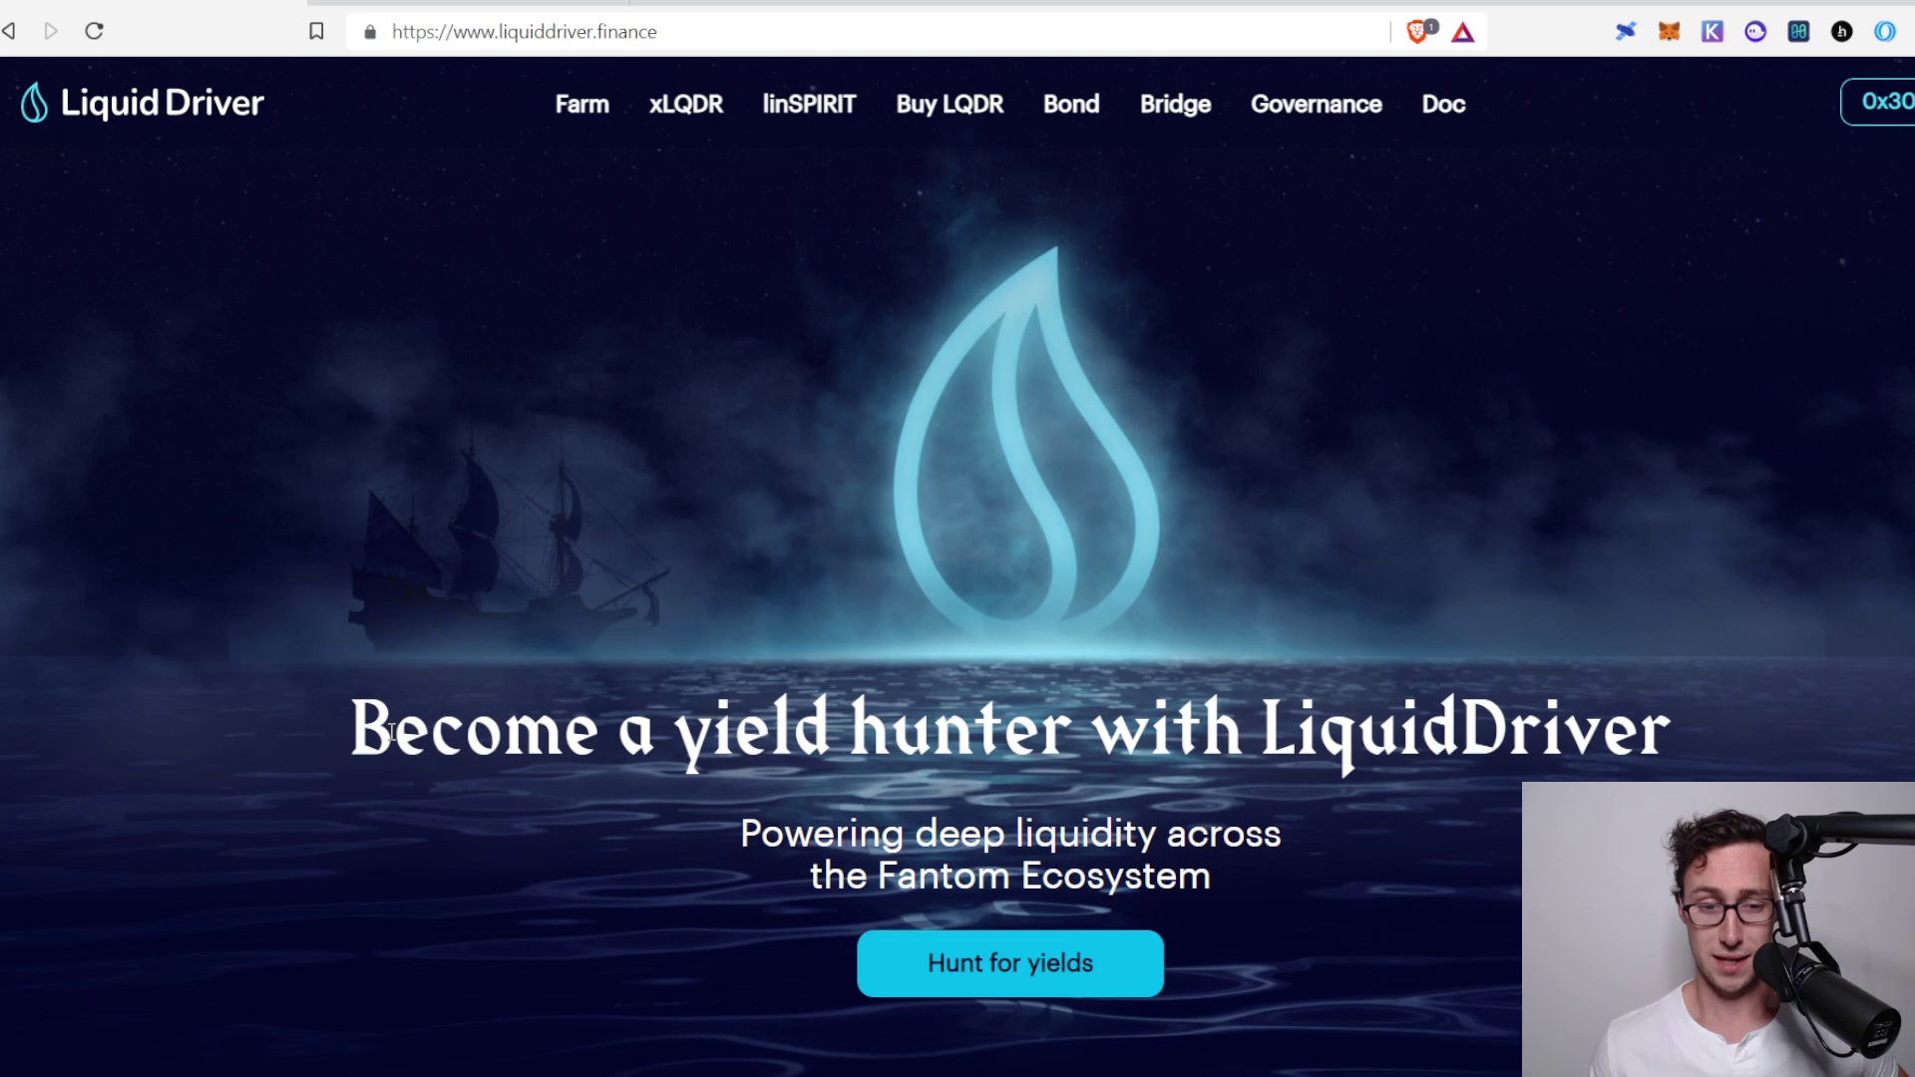
Open the Liquid Driver Farms page from the home page
drag(391, 731, 862, 708)
click(862, 706)
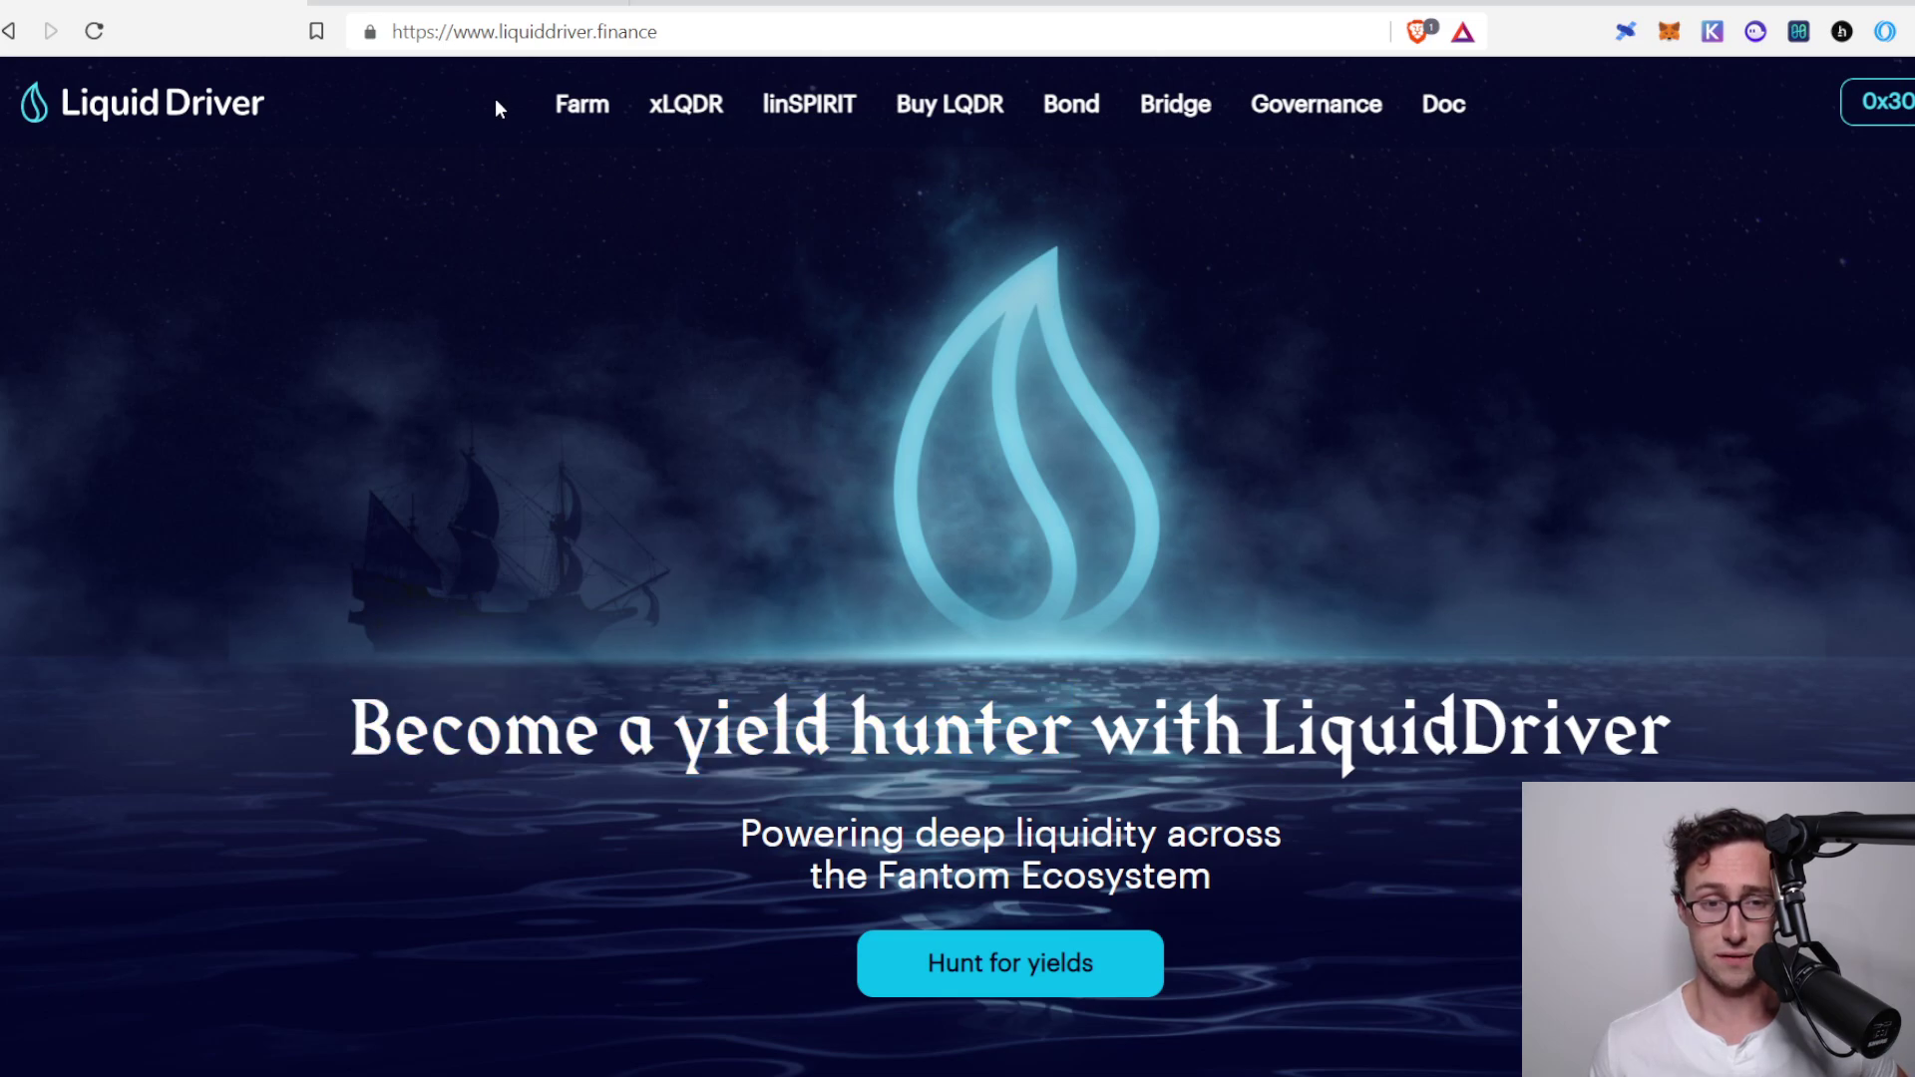
click(586, 113)
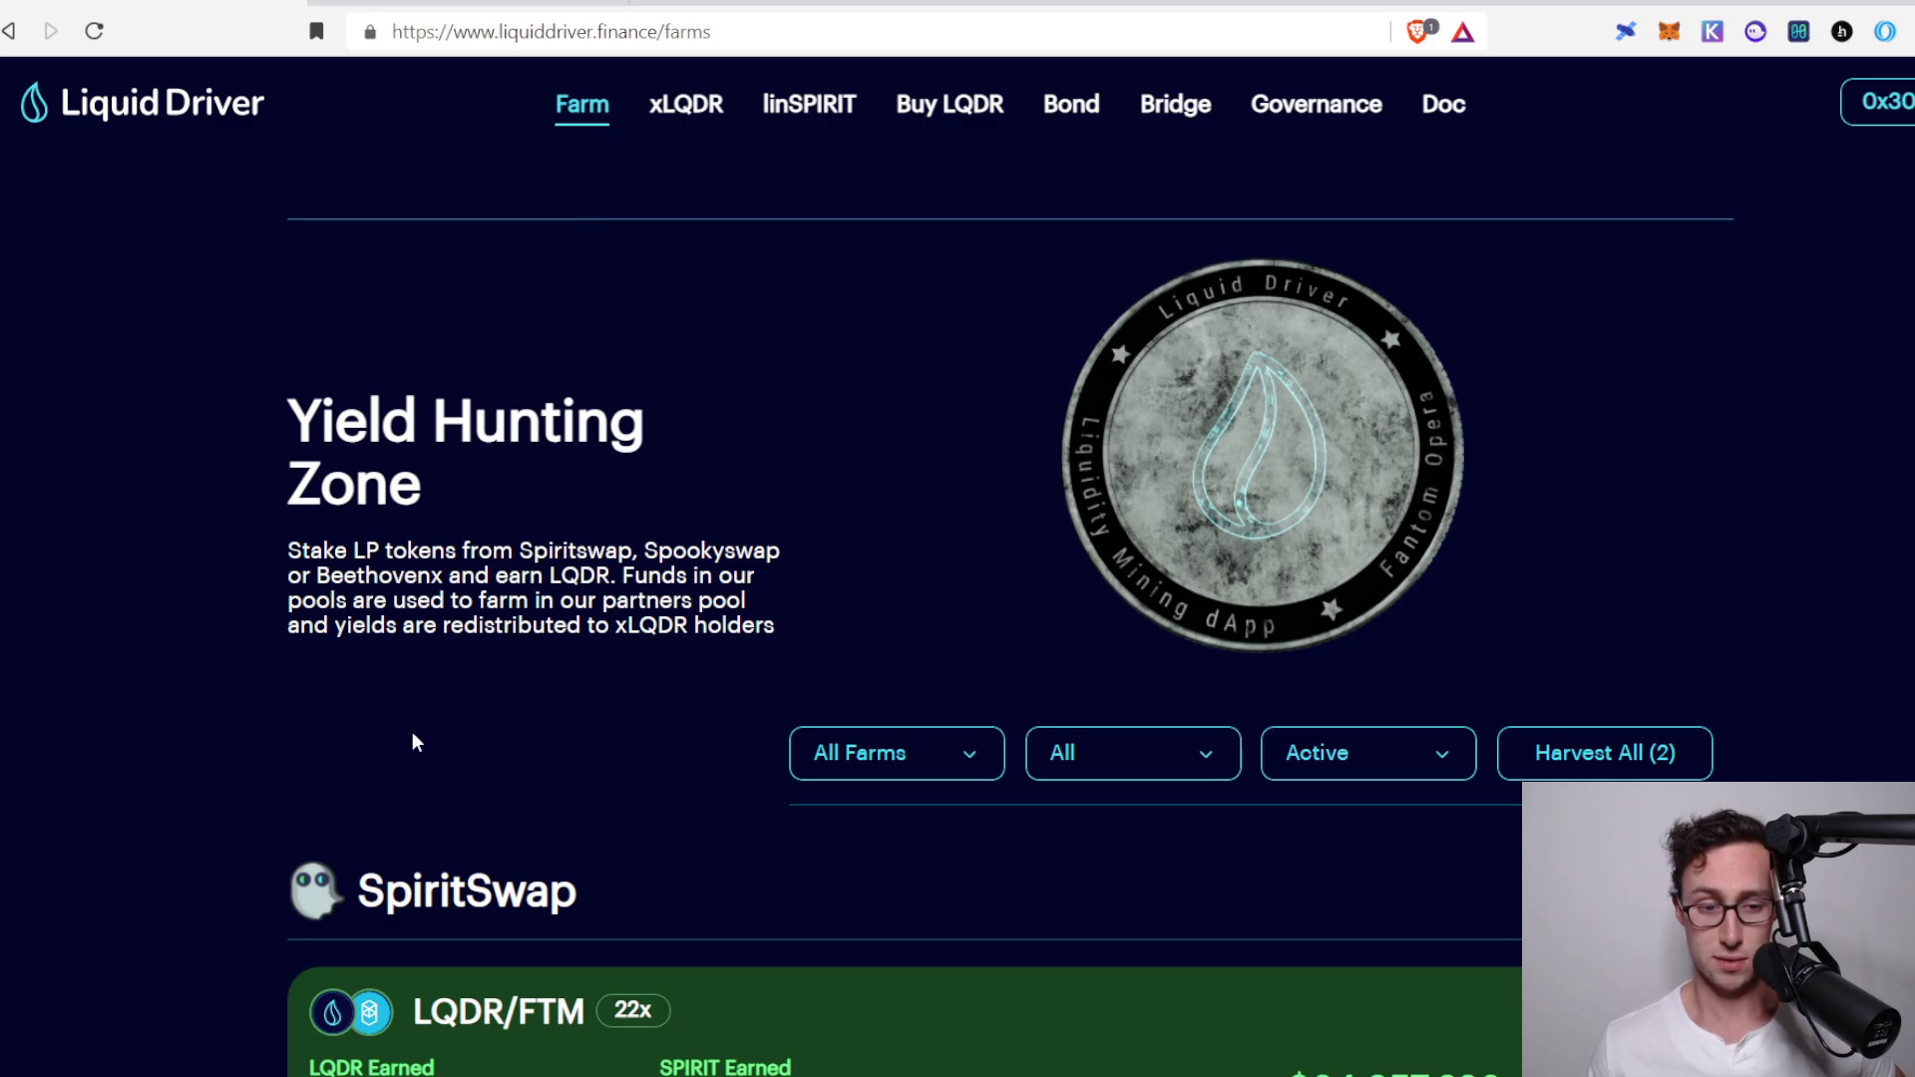
Browse the SpiritSwap, Spooky Island, Magic Land and Beethoven-X farms, then return to SpiritSwap
scroll(411, 738, down, 1)
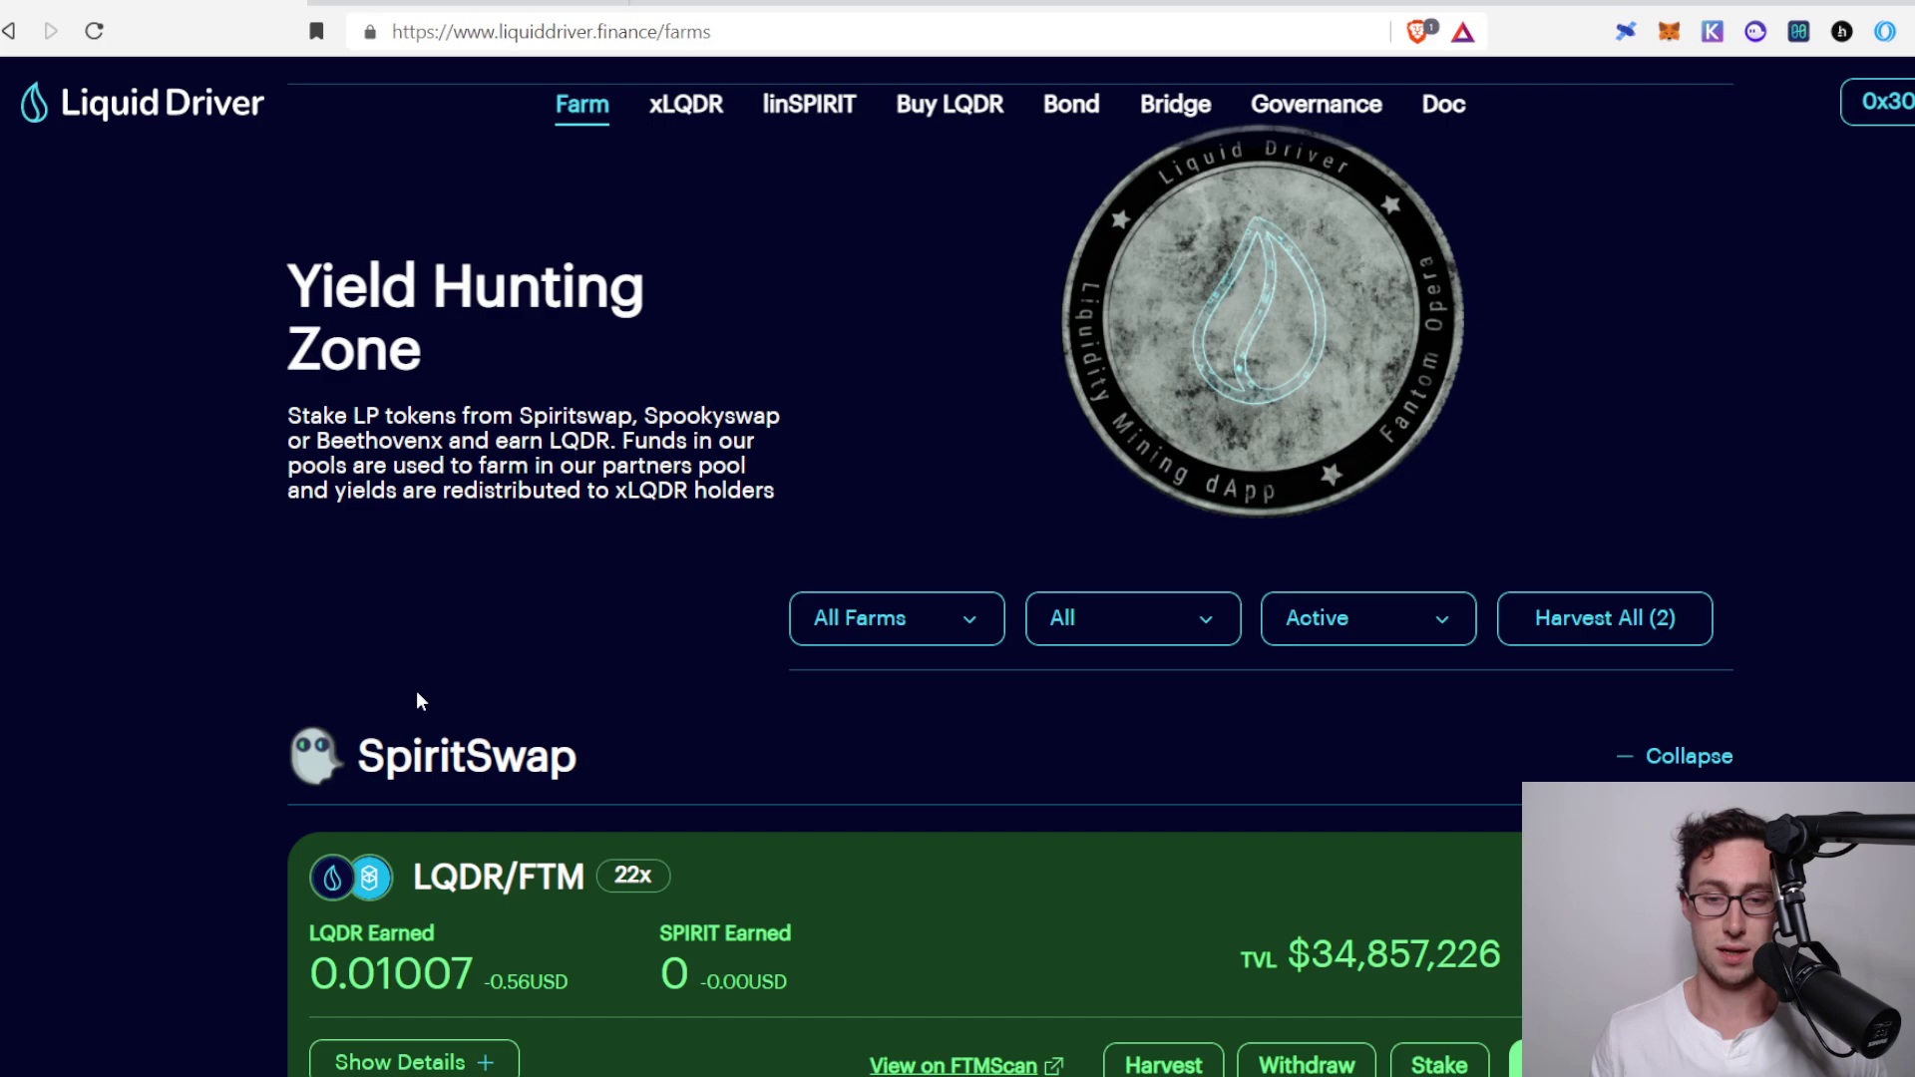
scroll(489, 703, down, 1)
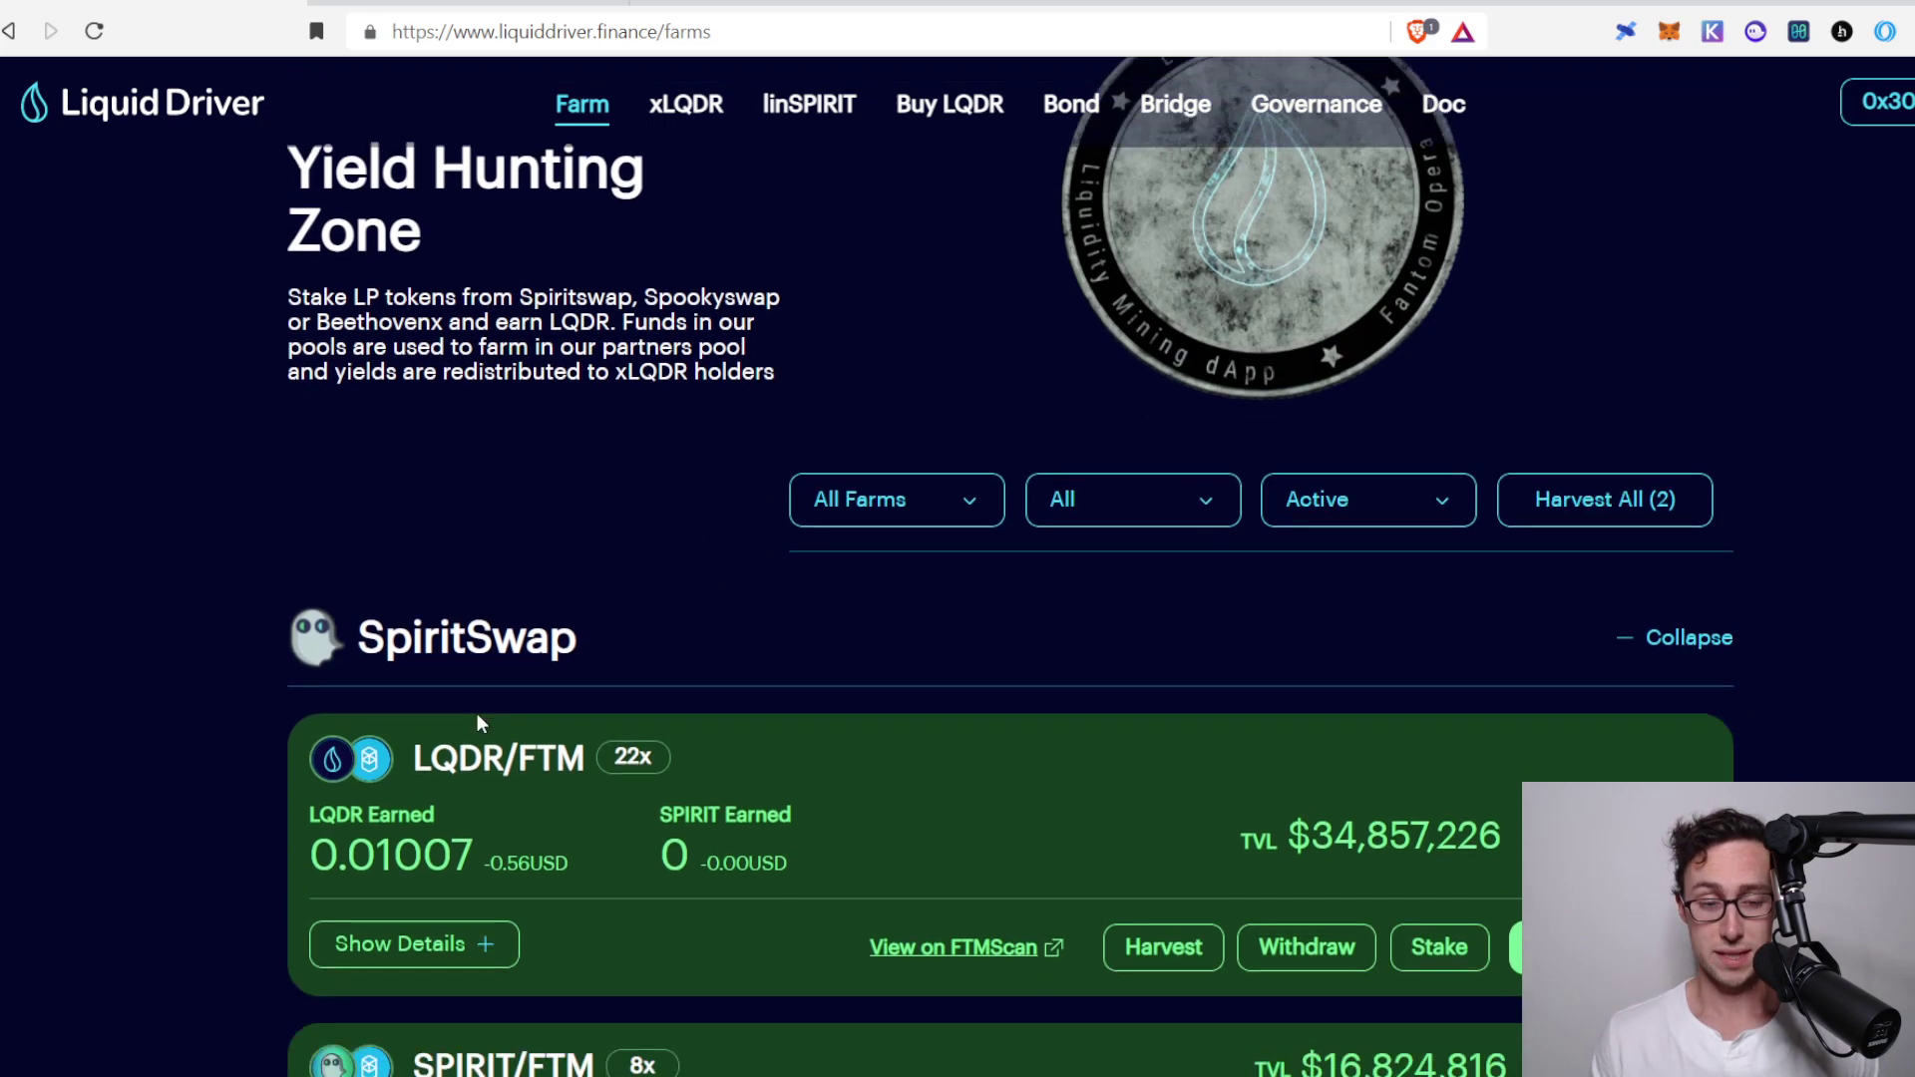
scroll(431, 598, down, 10)
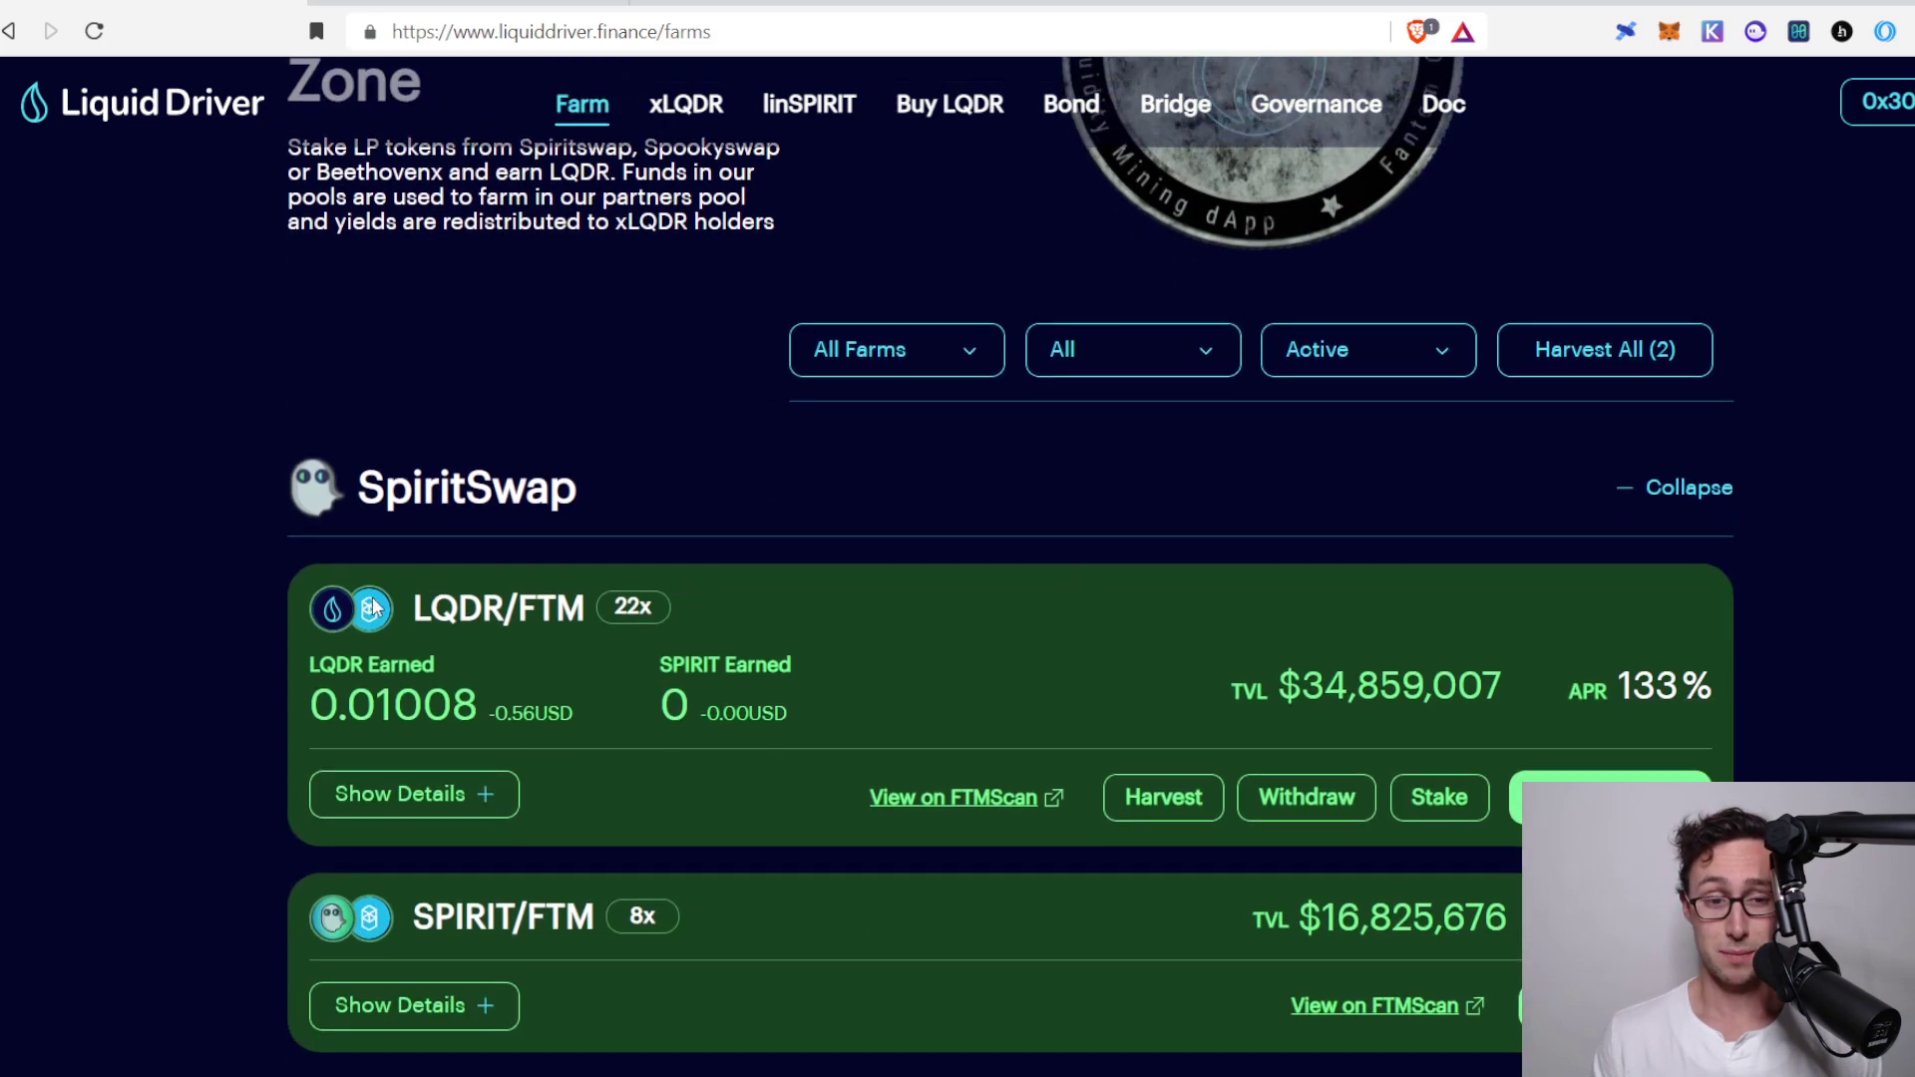
scroll(430, 577, down, 12)
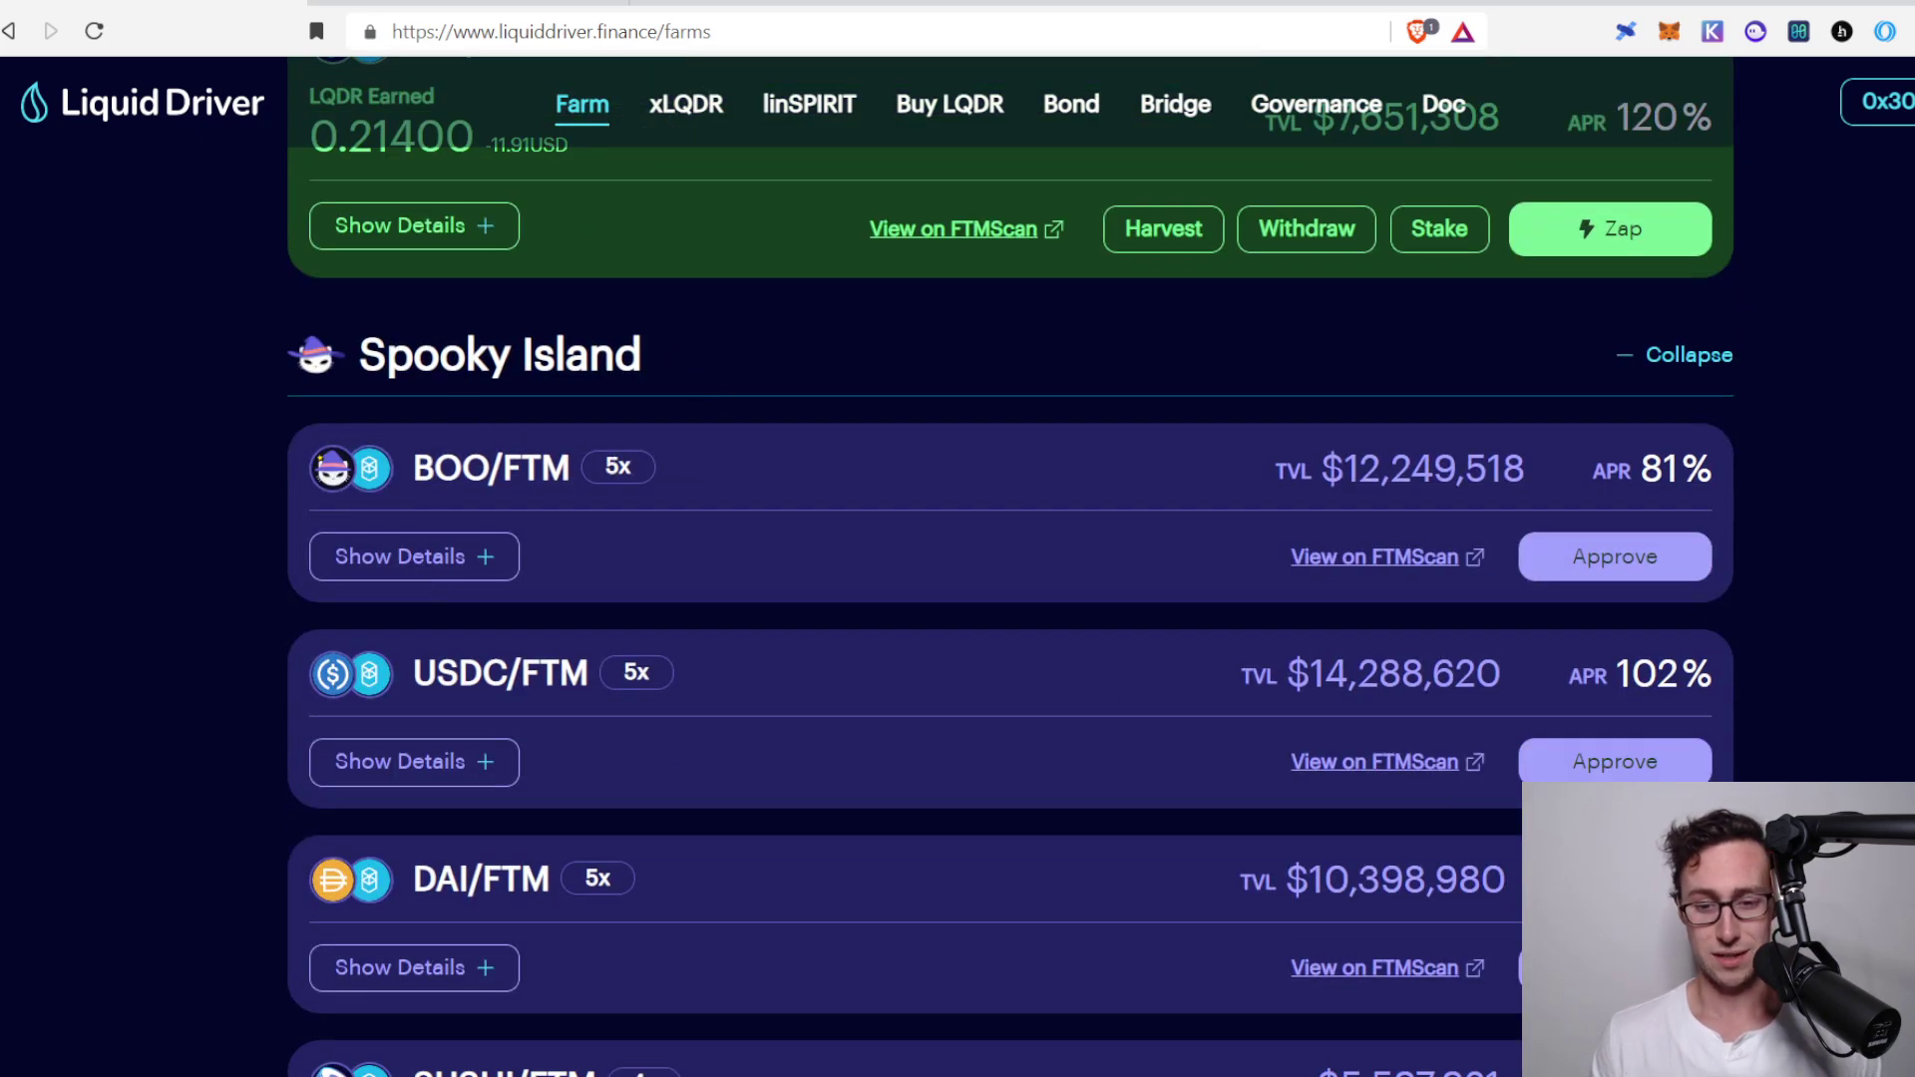
scroll(174, 487, down, 12)
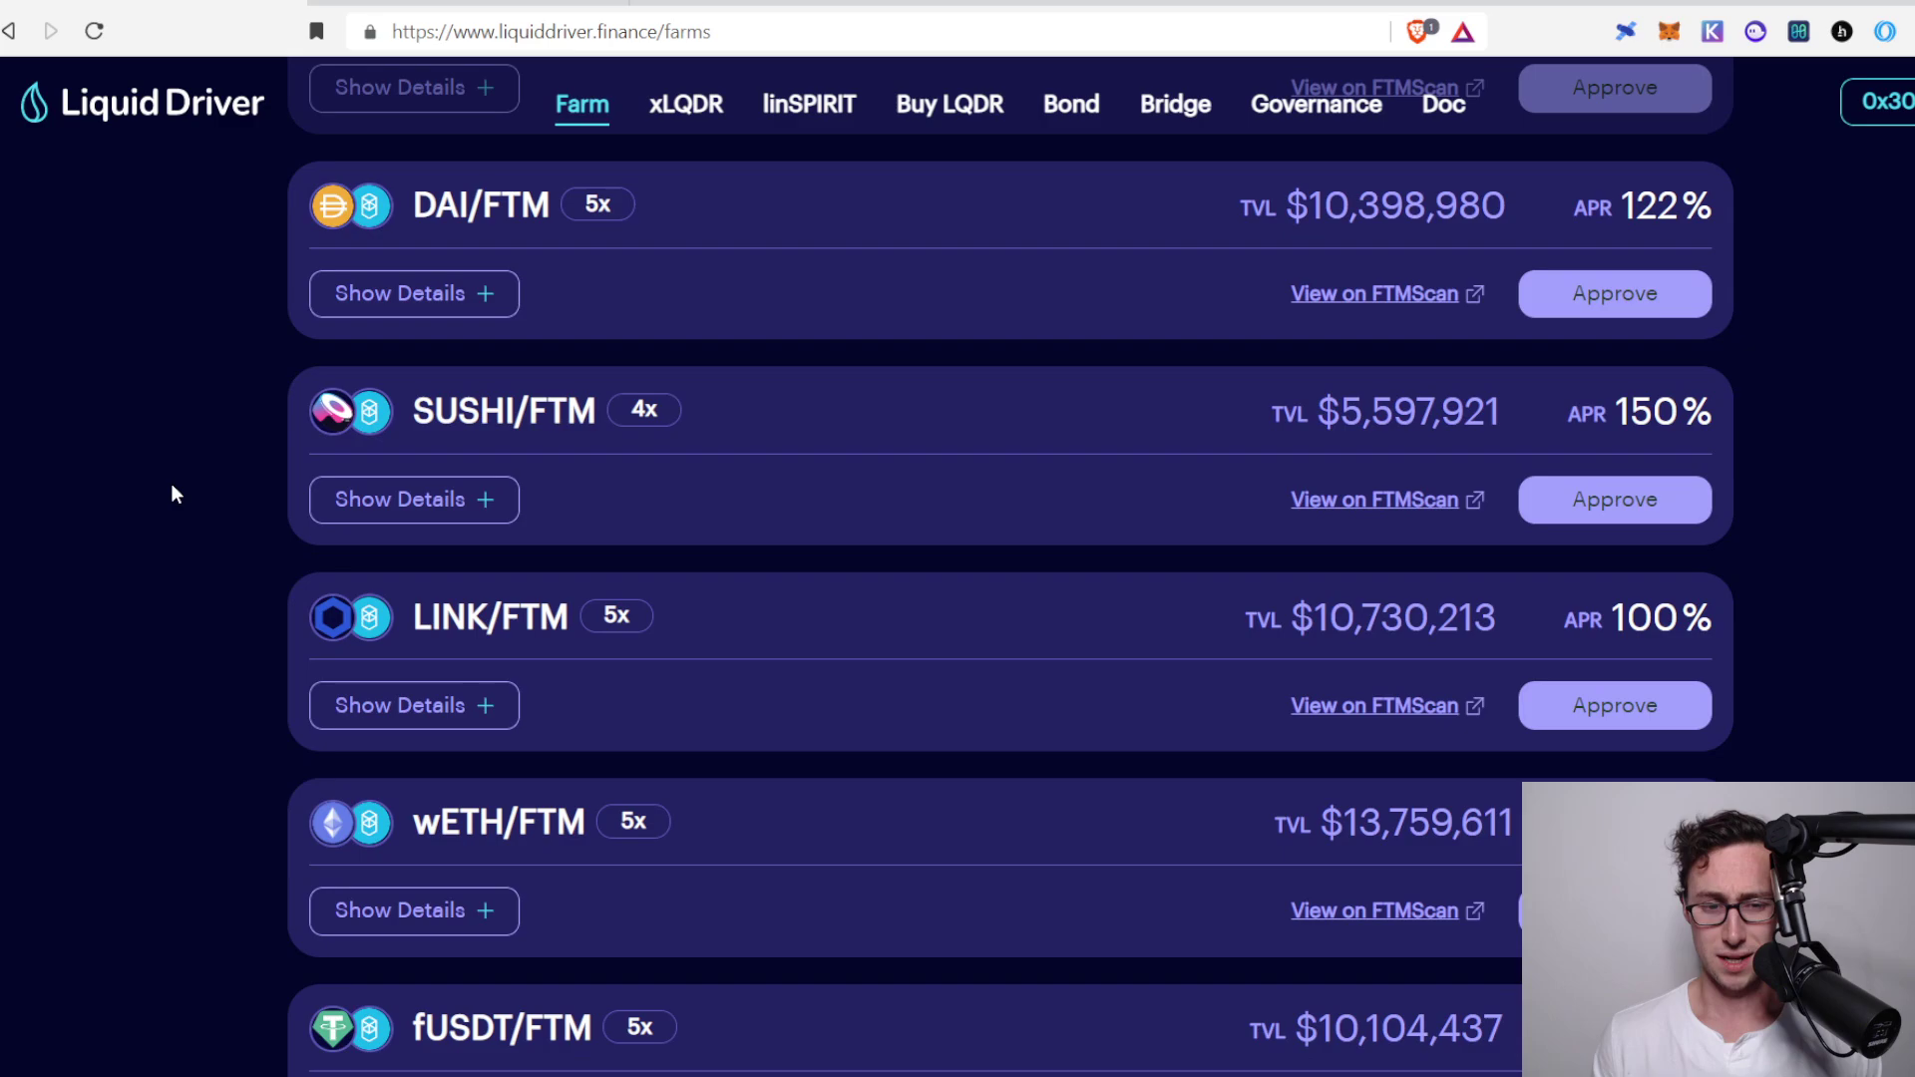
scroll(200, 494, down, 4)
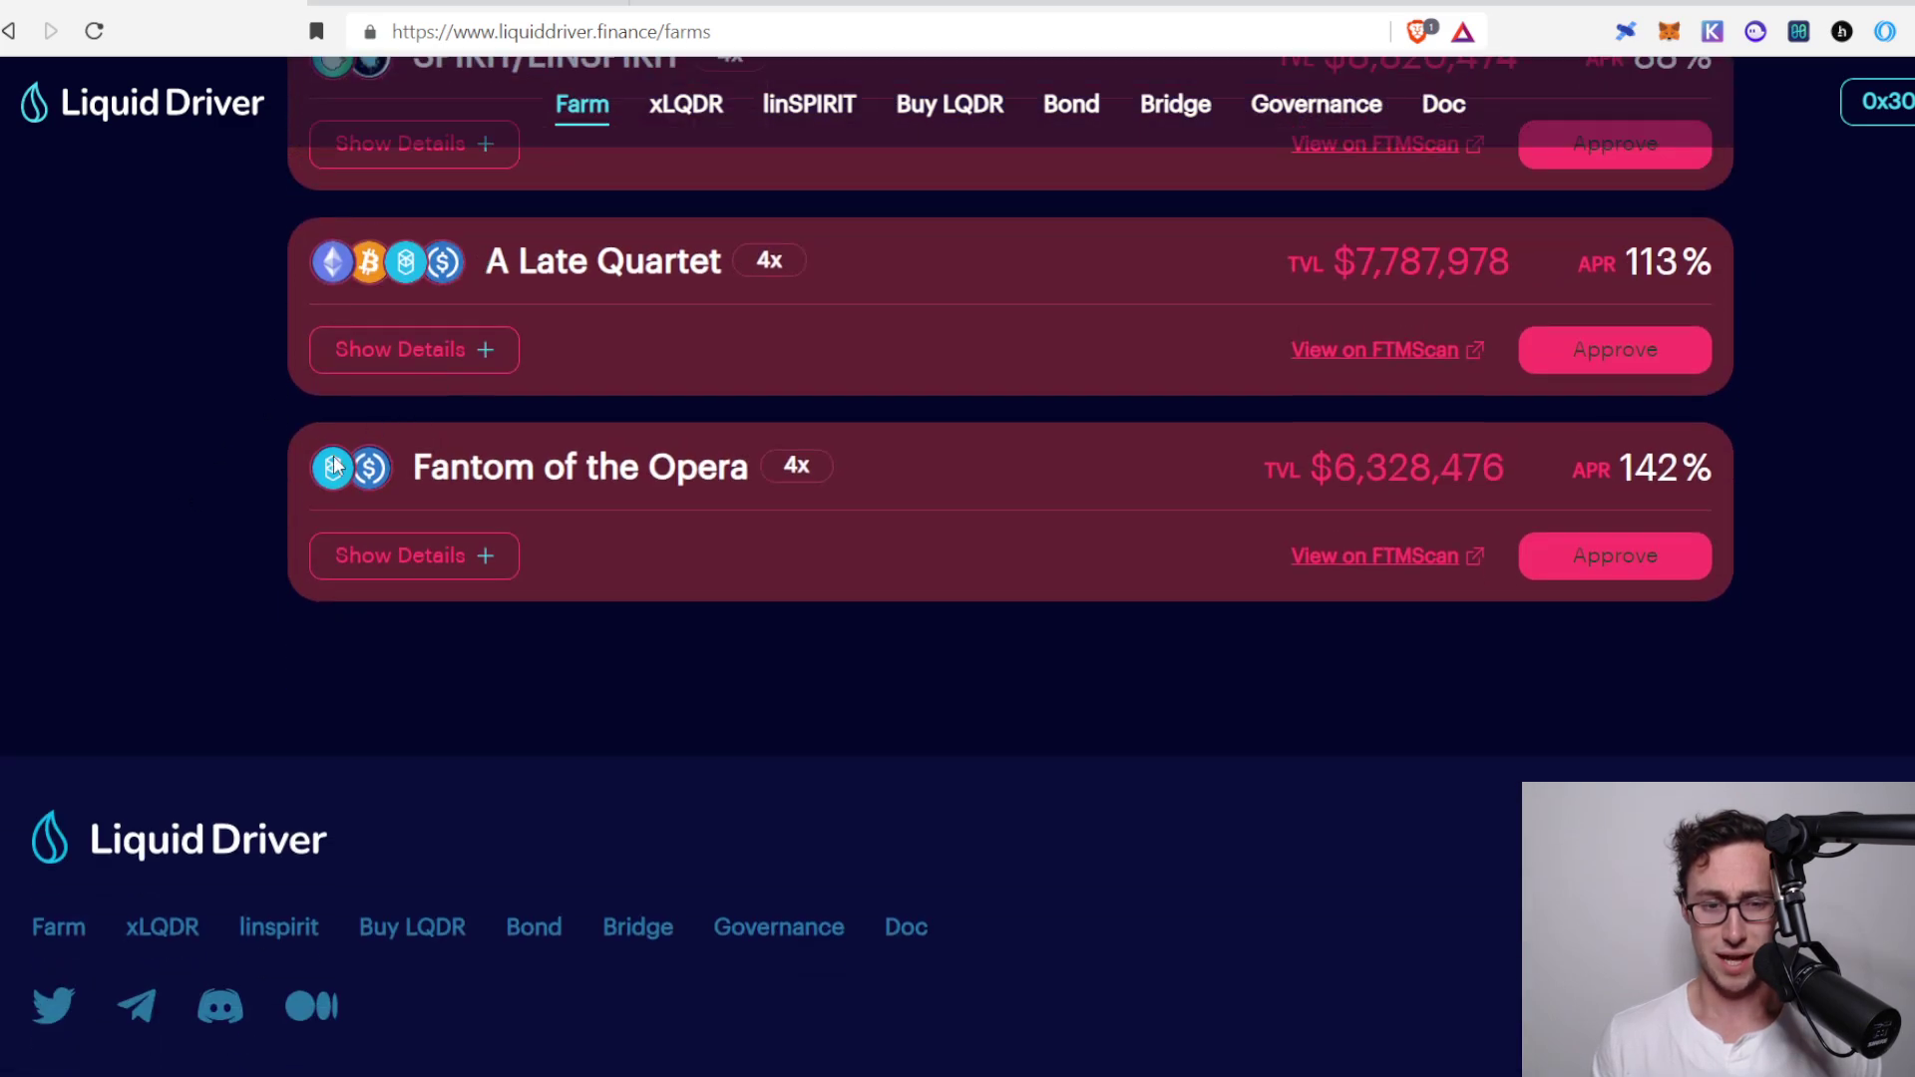
scroll(327, 462, up, 10)
scroll(303, 503, up, 15)
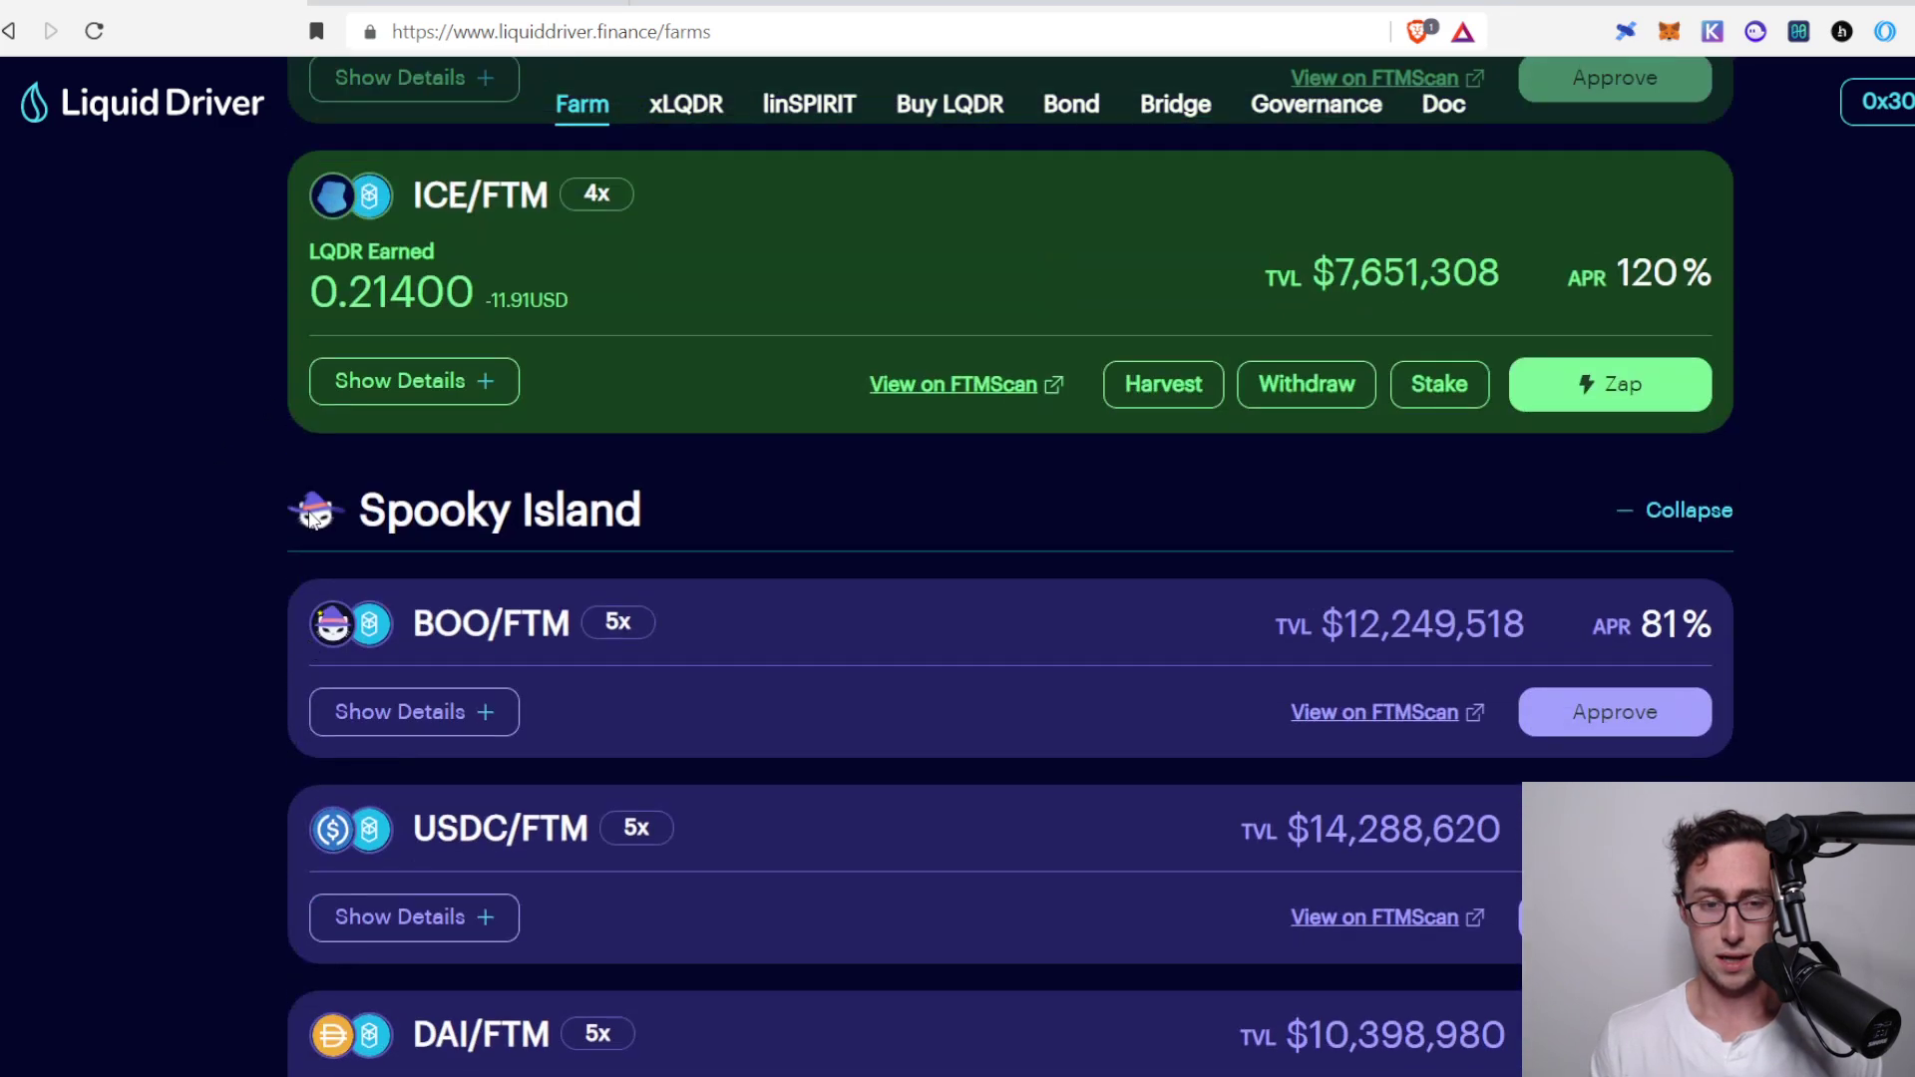
scroll(313, 511, up, 5)
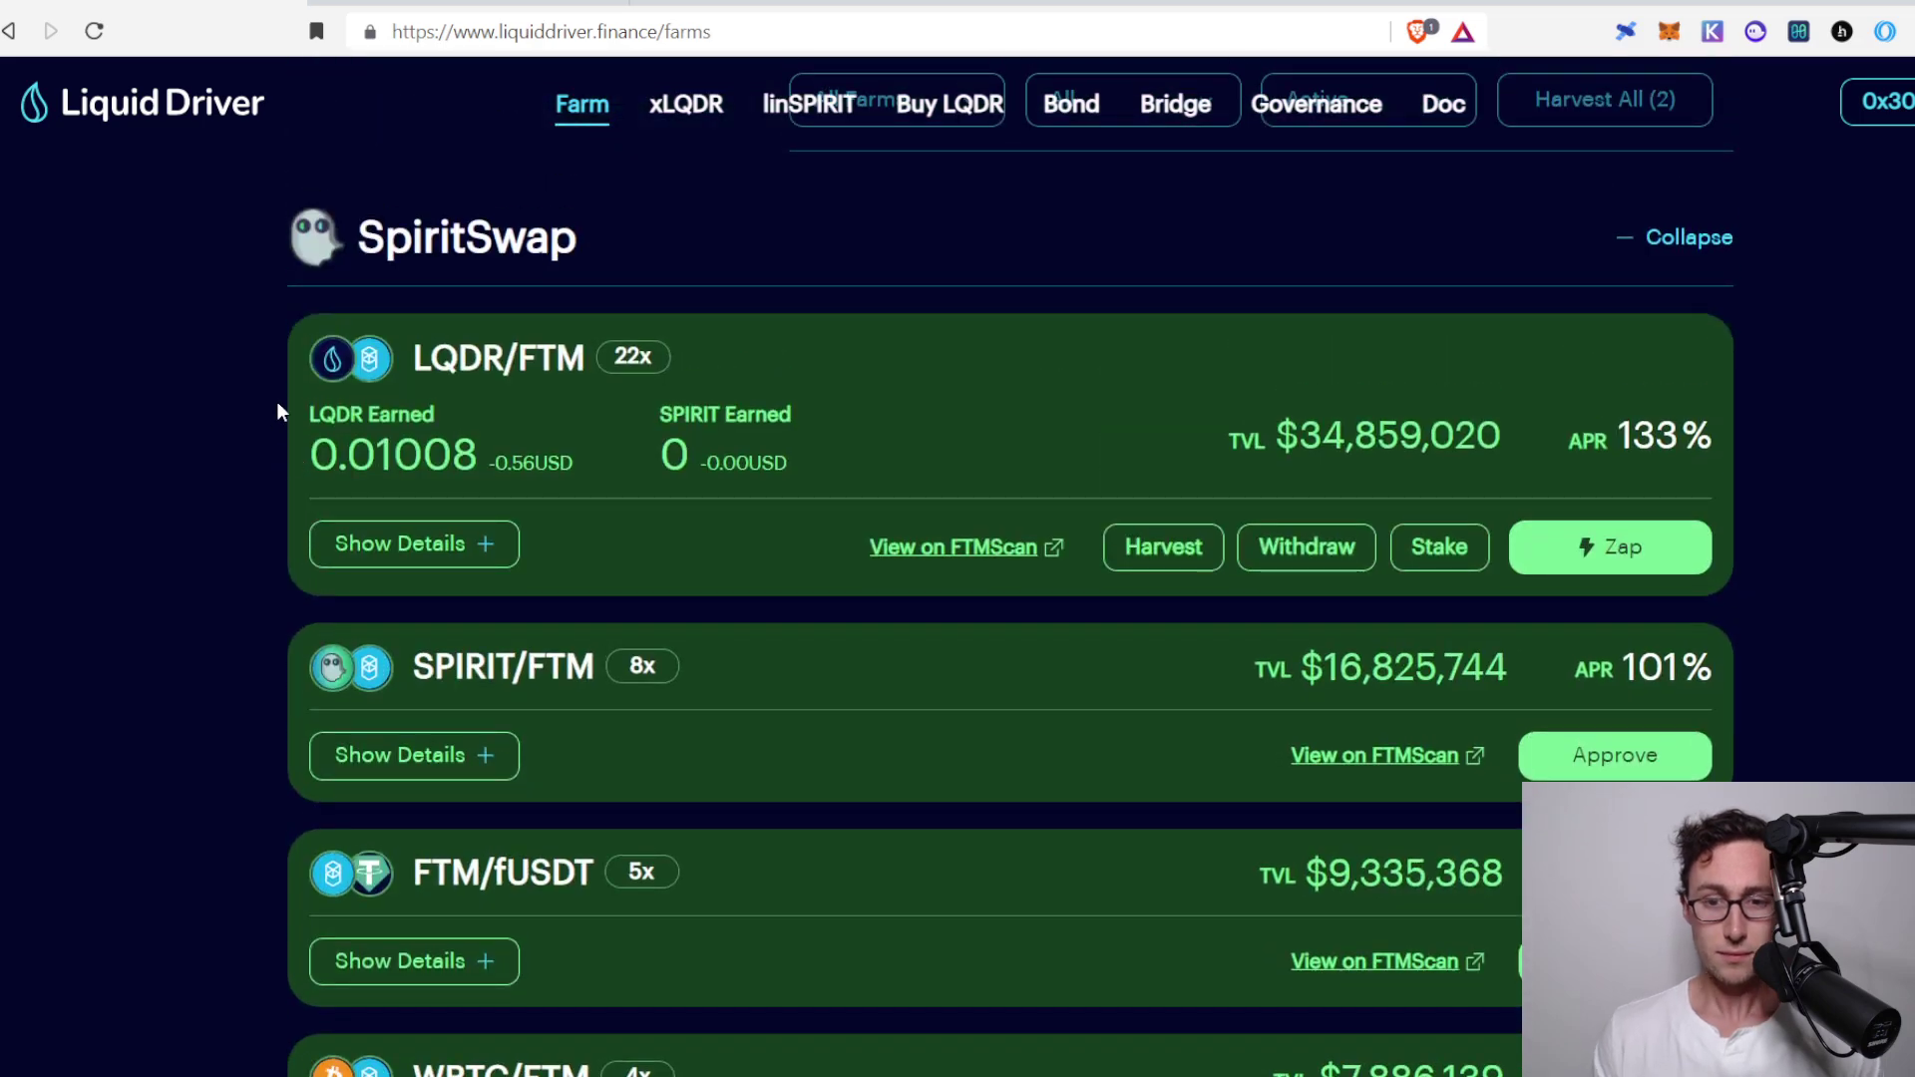
scroll(769, 359, down, 1)
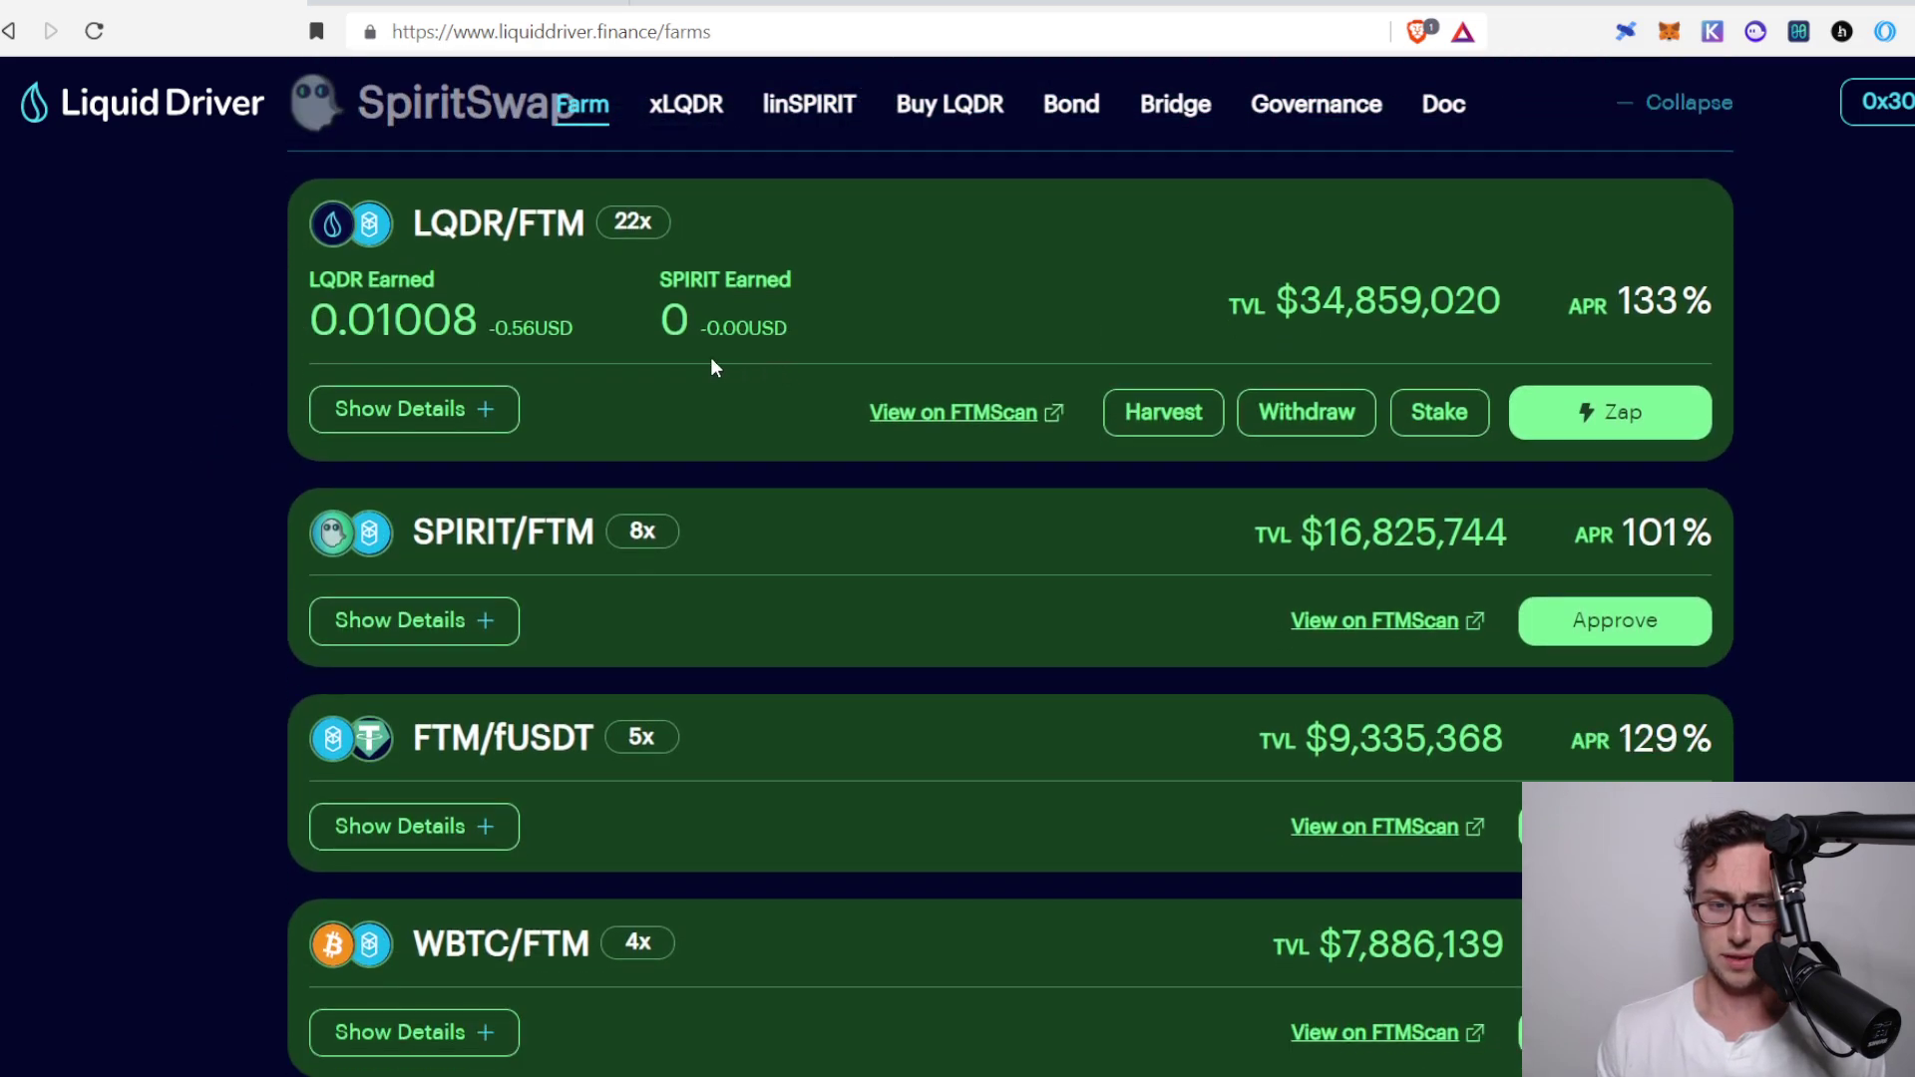
scroll(703, 574, down, 1)
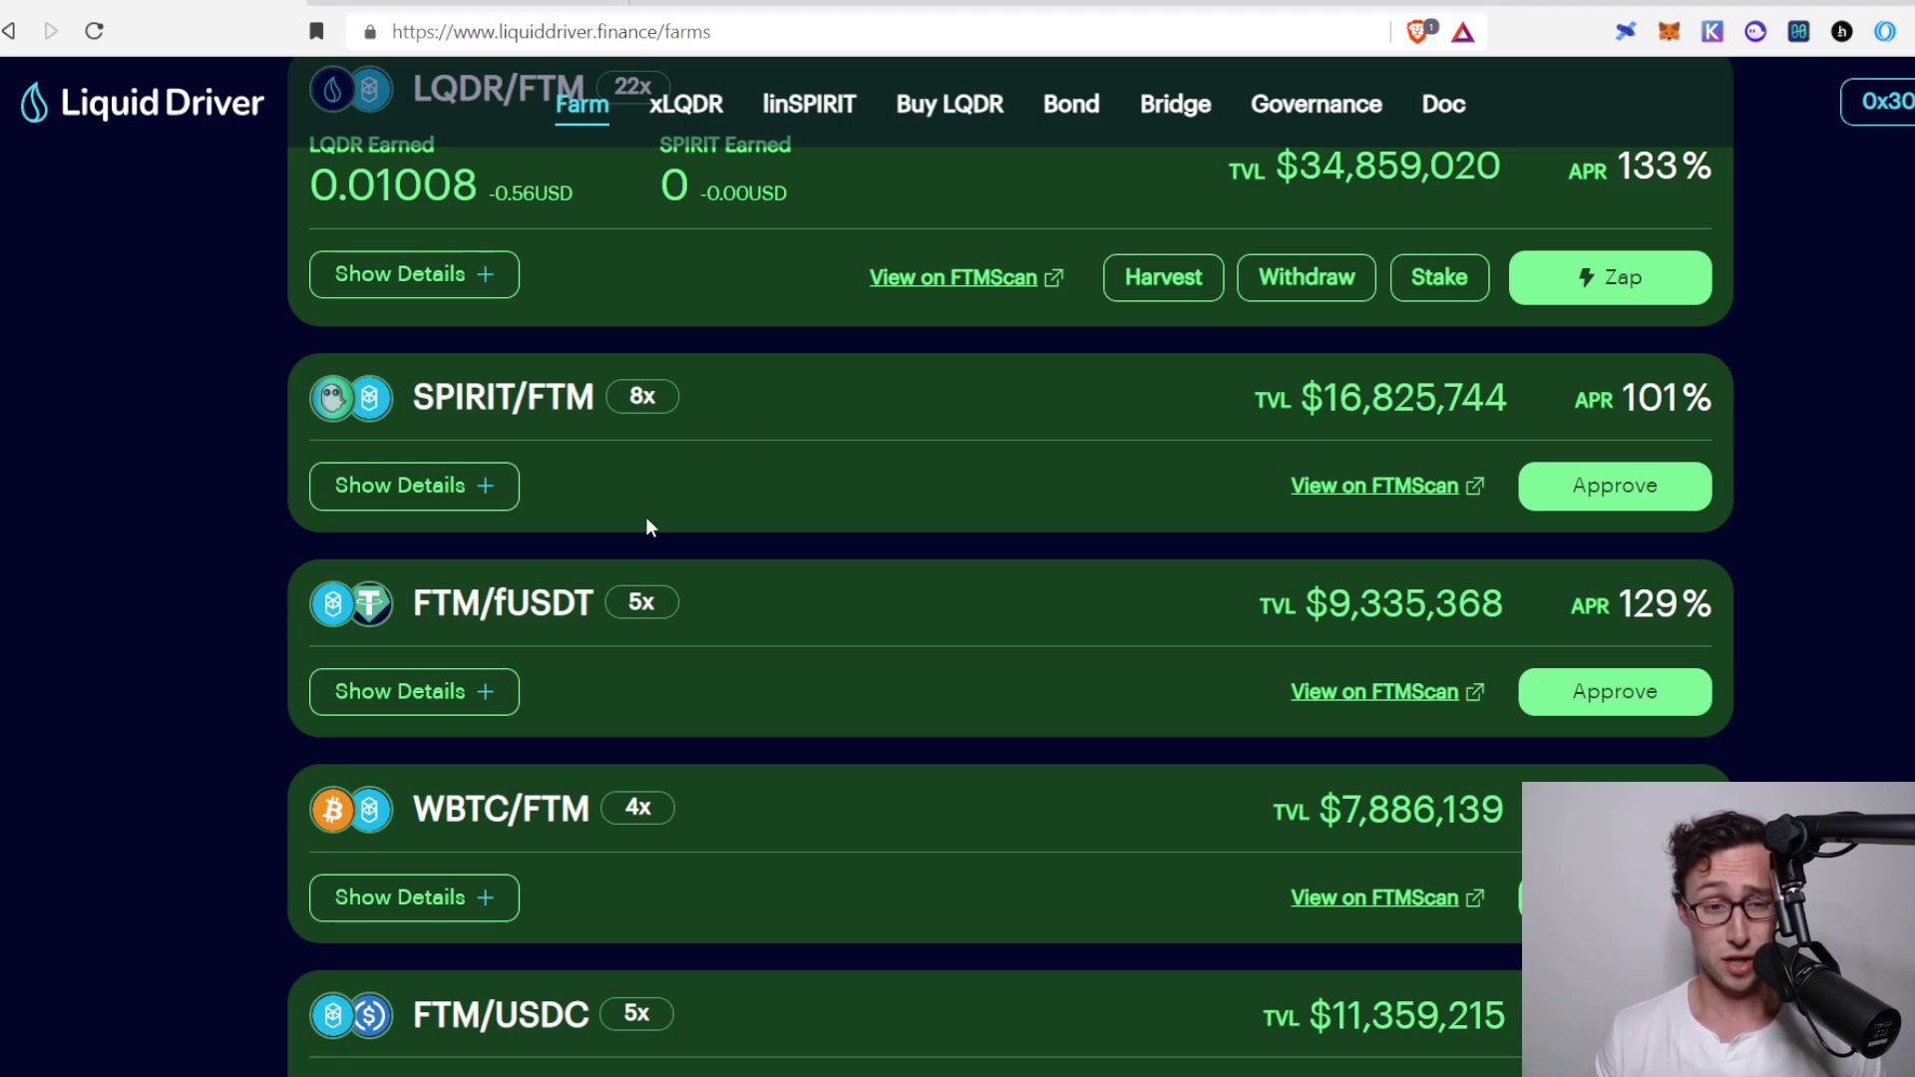
Scroll the farm list until the SpiritSwap MIM/FTM card at 139% APR is visible
scroll(577, 558, up, 3)
scroll(611, 649, down, 5)
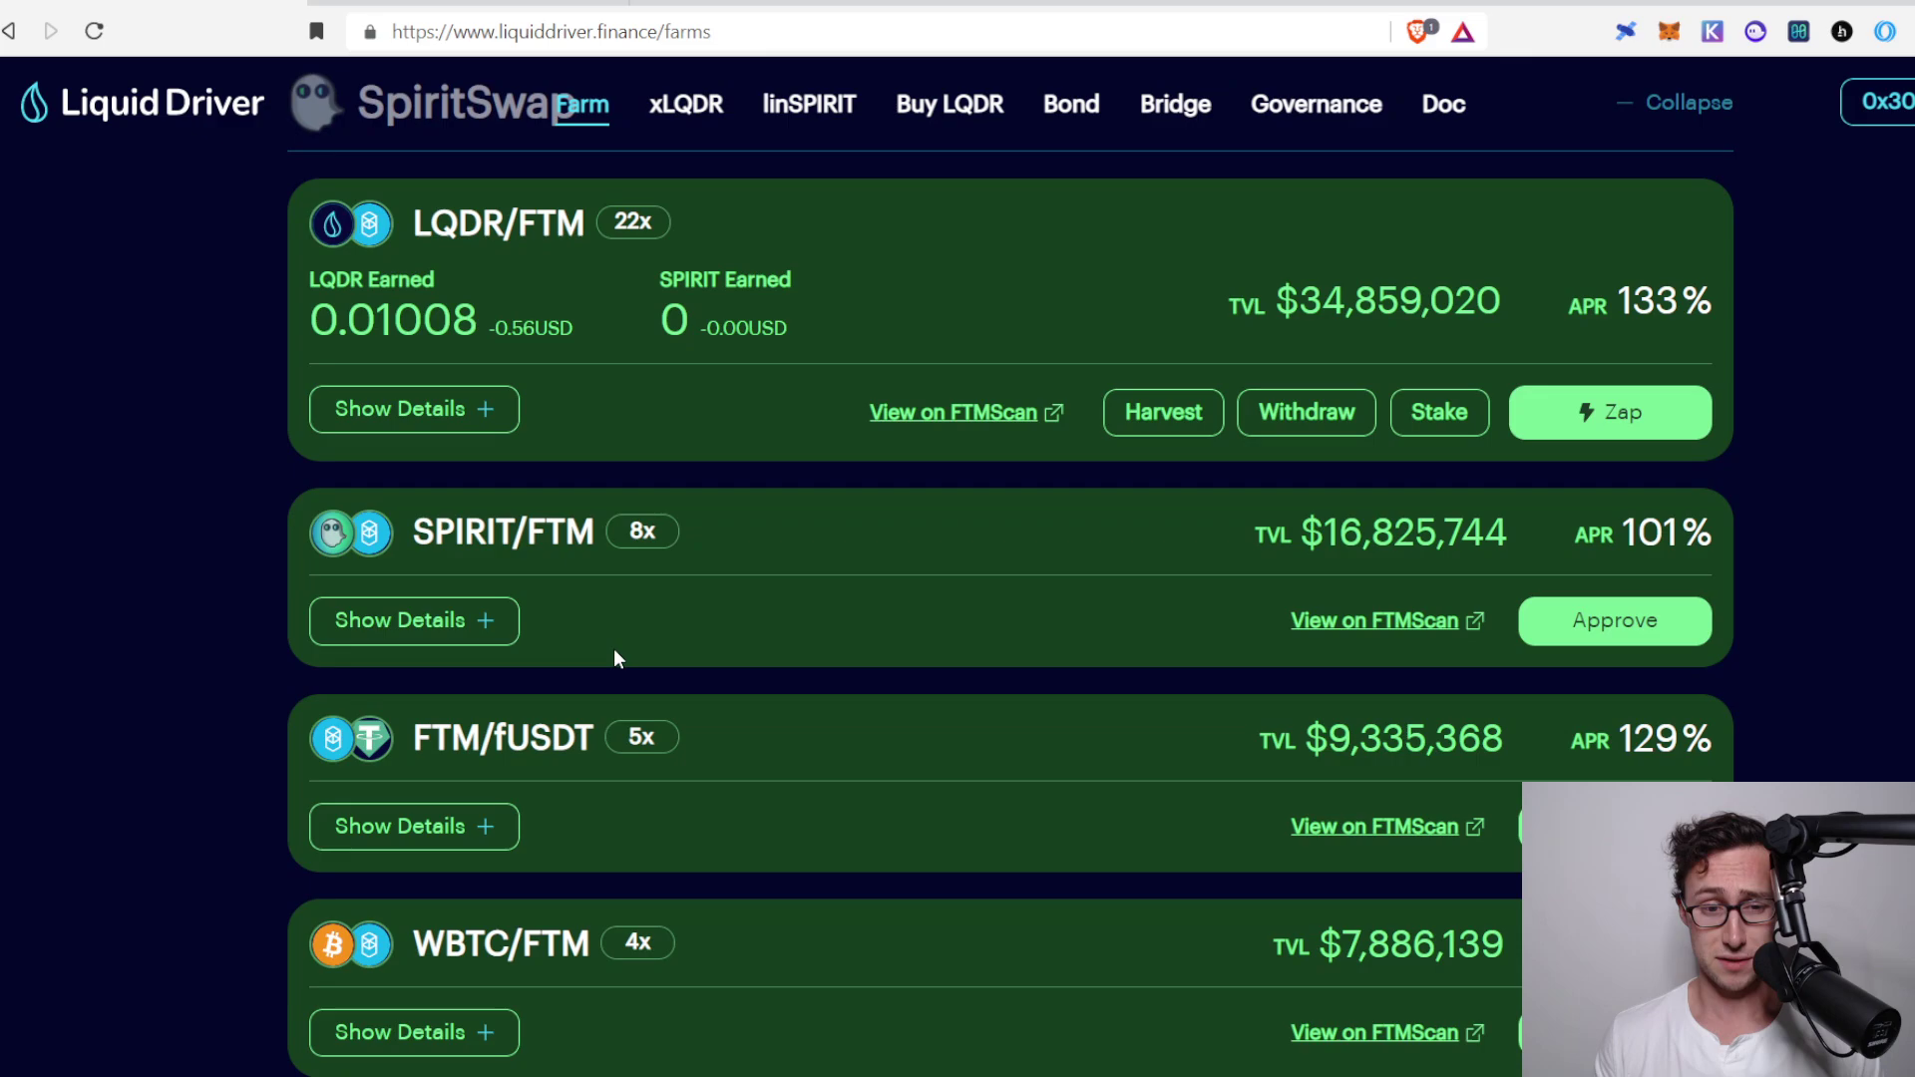
scroll(840, 590, down, 7)
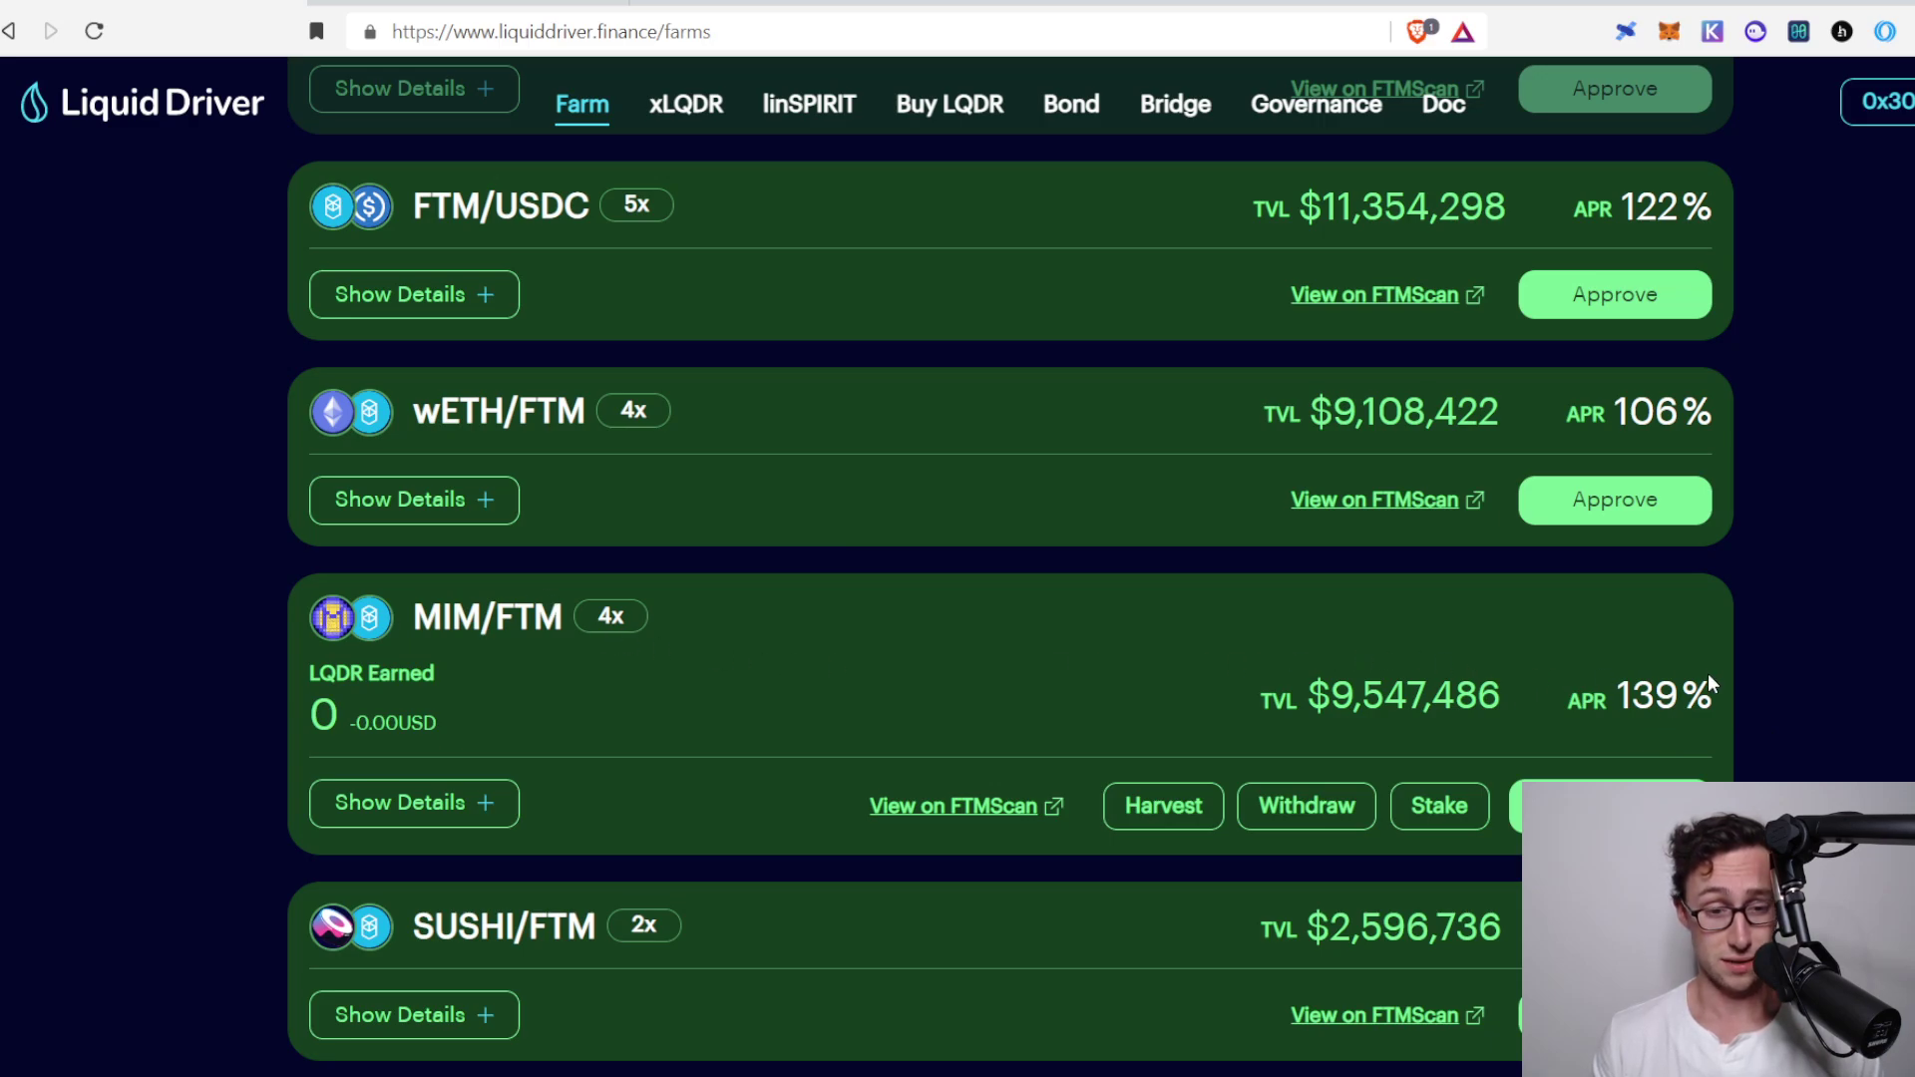
scroll(1229, 763, down, 3)
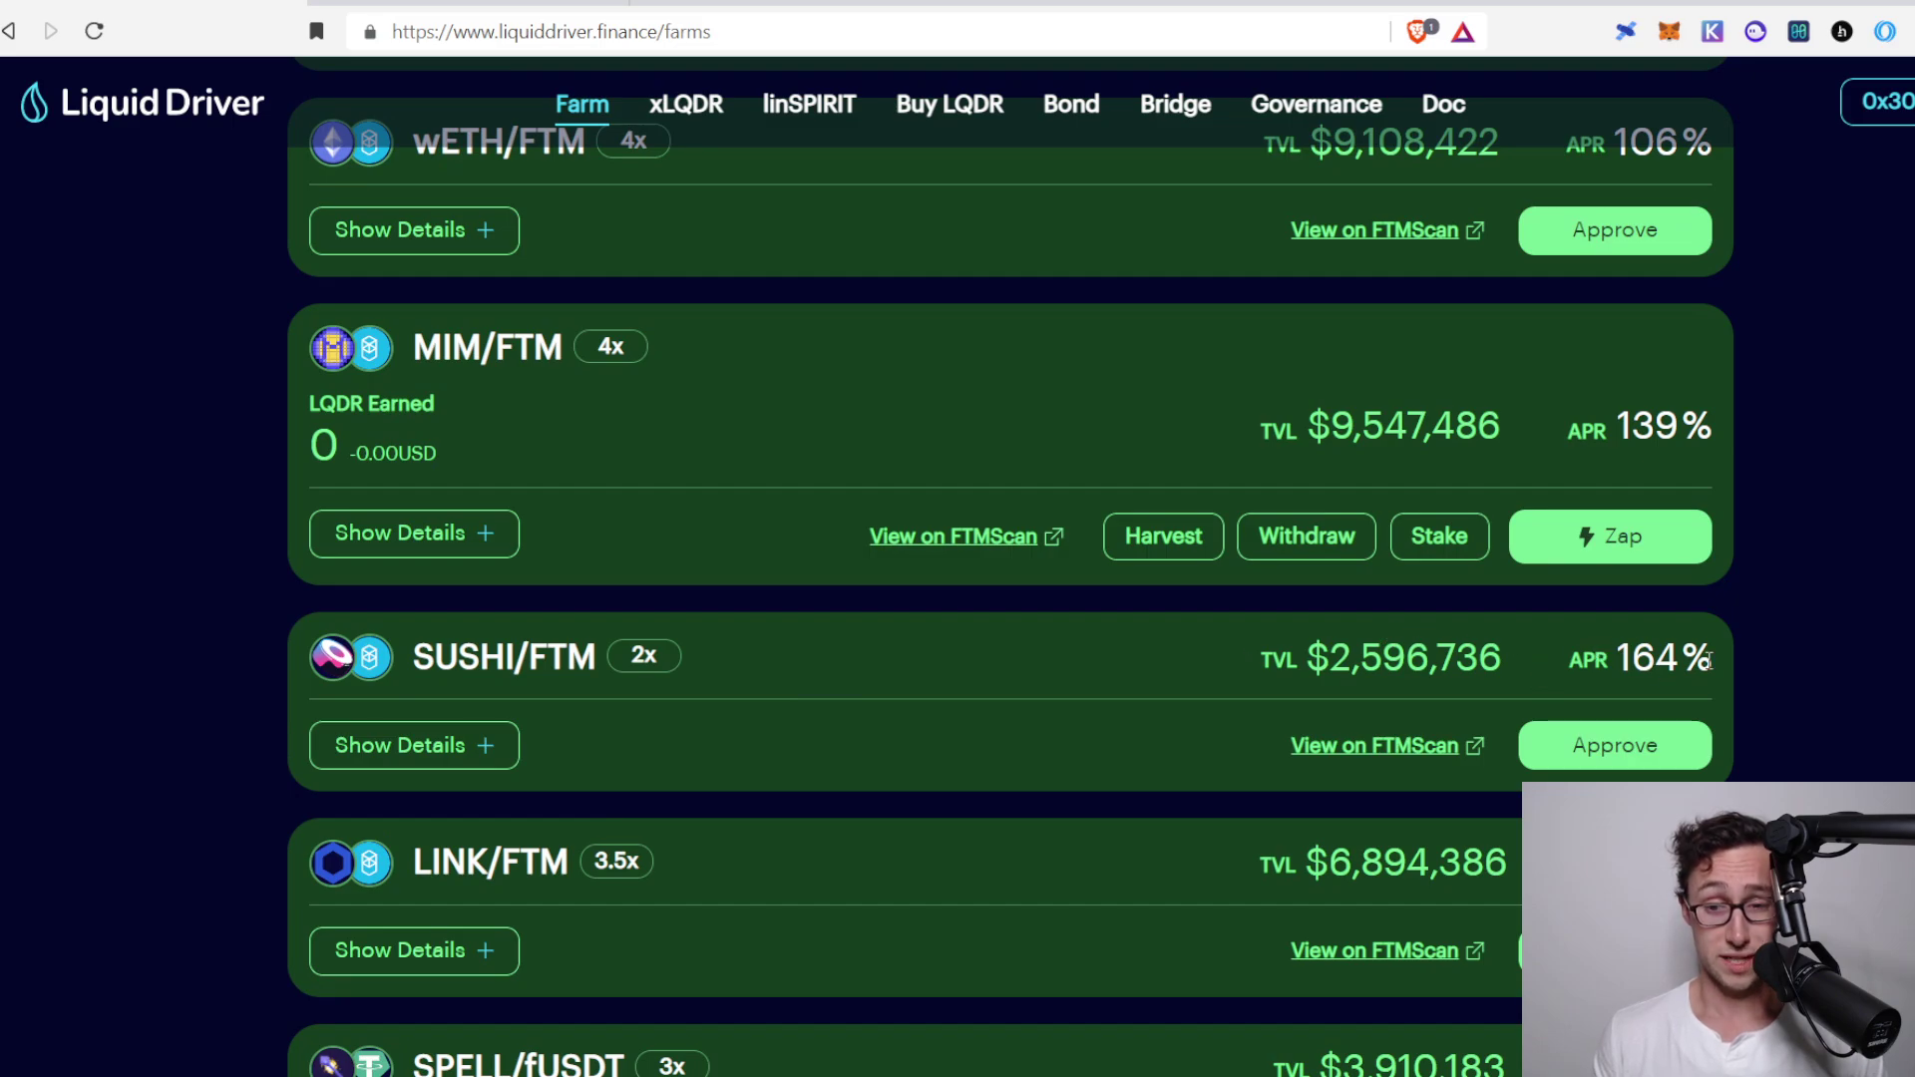
scroll(1641, 698, down, 8)
scroll(1606, 706, down, 9)
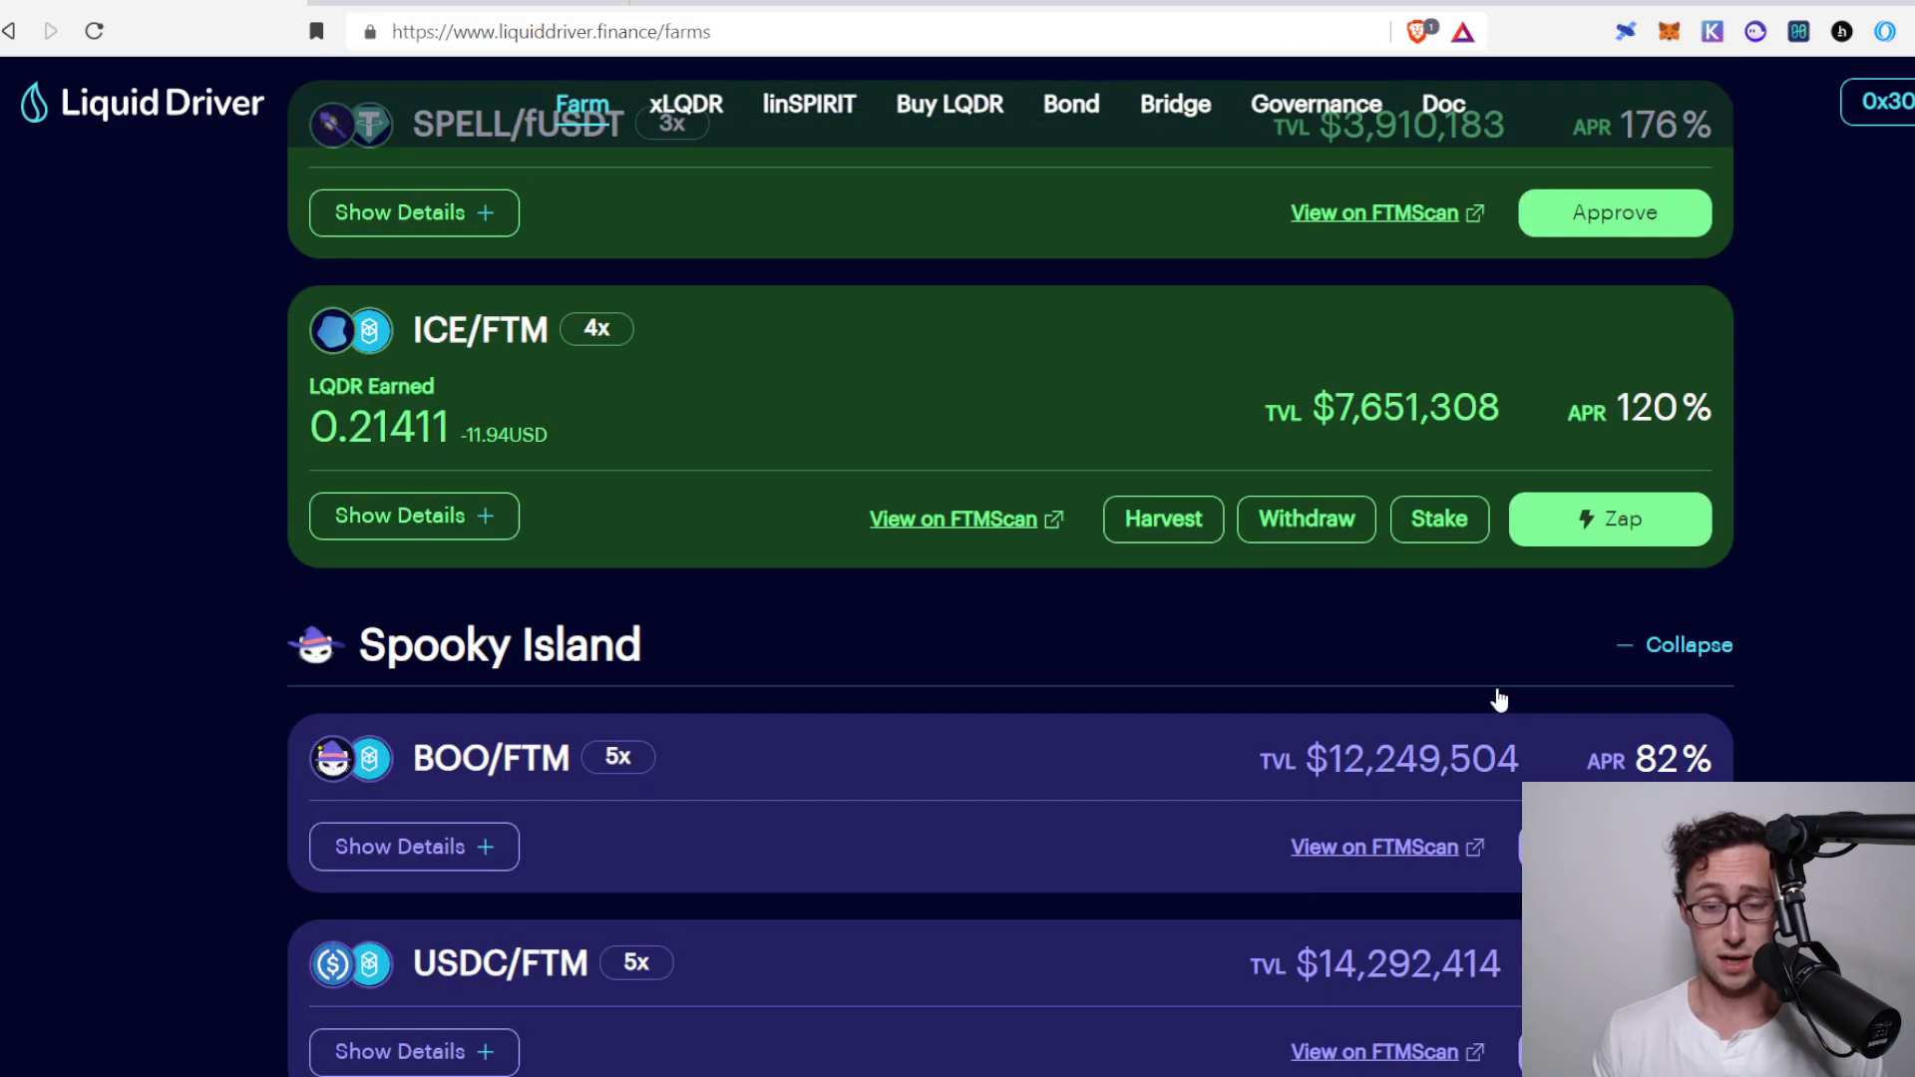
scroll(1259, 628, down, 2)
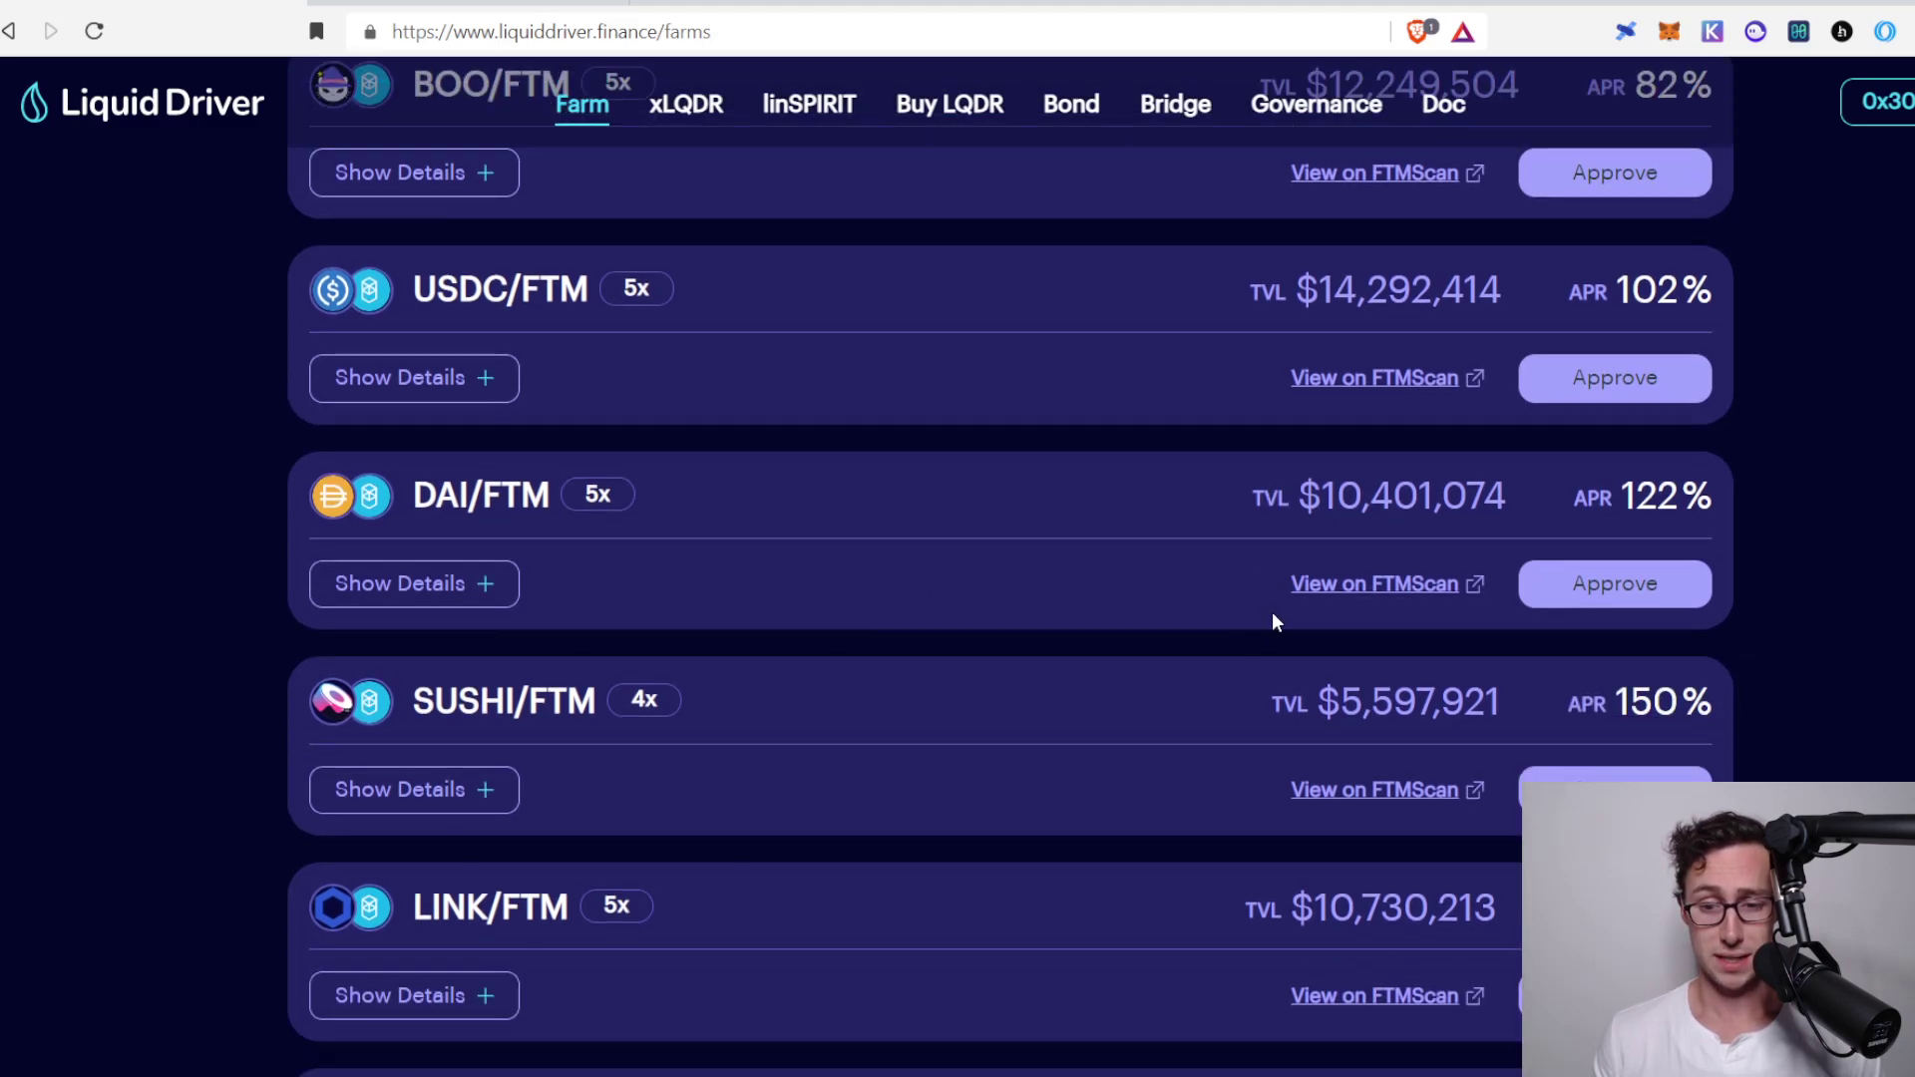
scroll(1273, 618, down, 12)
scroll(1117, 574, down, 9)
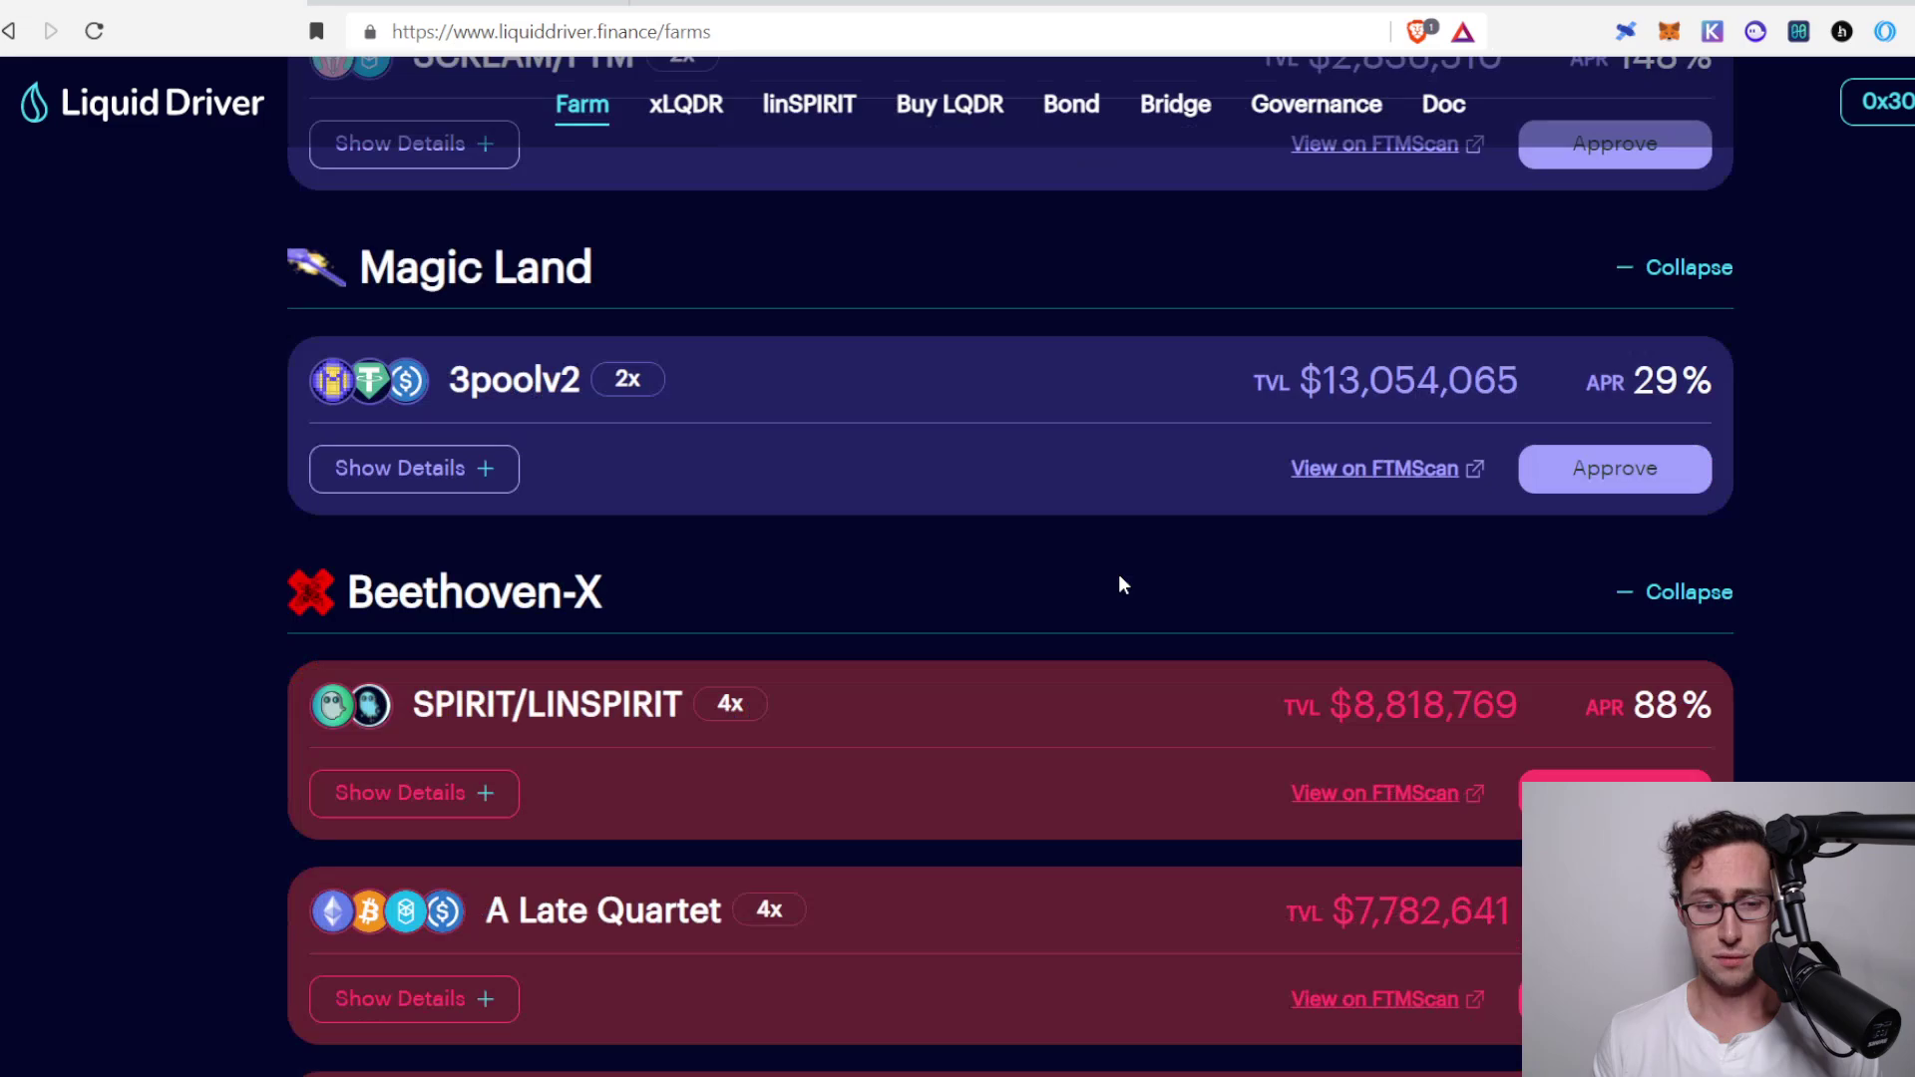
scroll(1083, 597, up, 5)
scroll(1085, 610, down, 2)
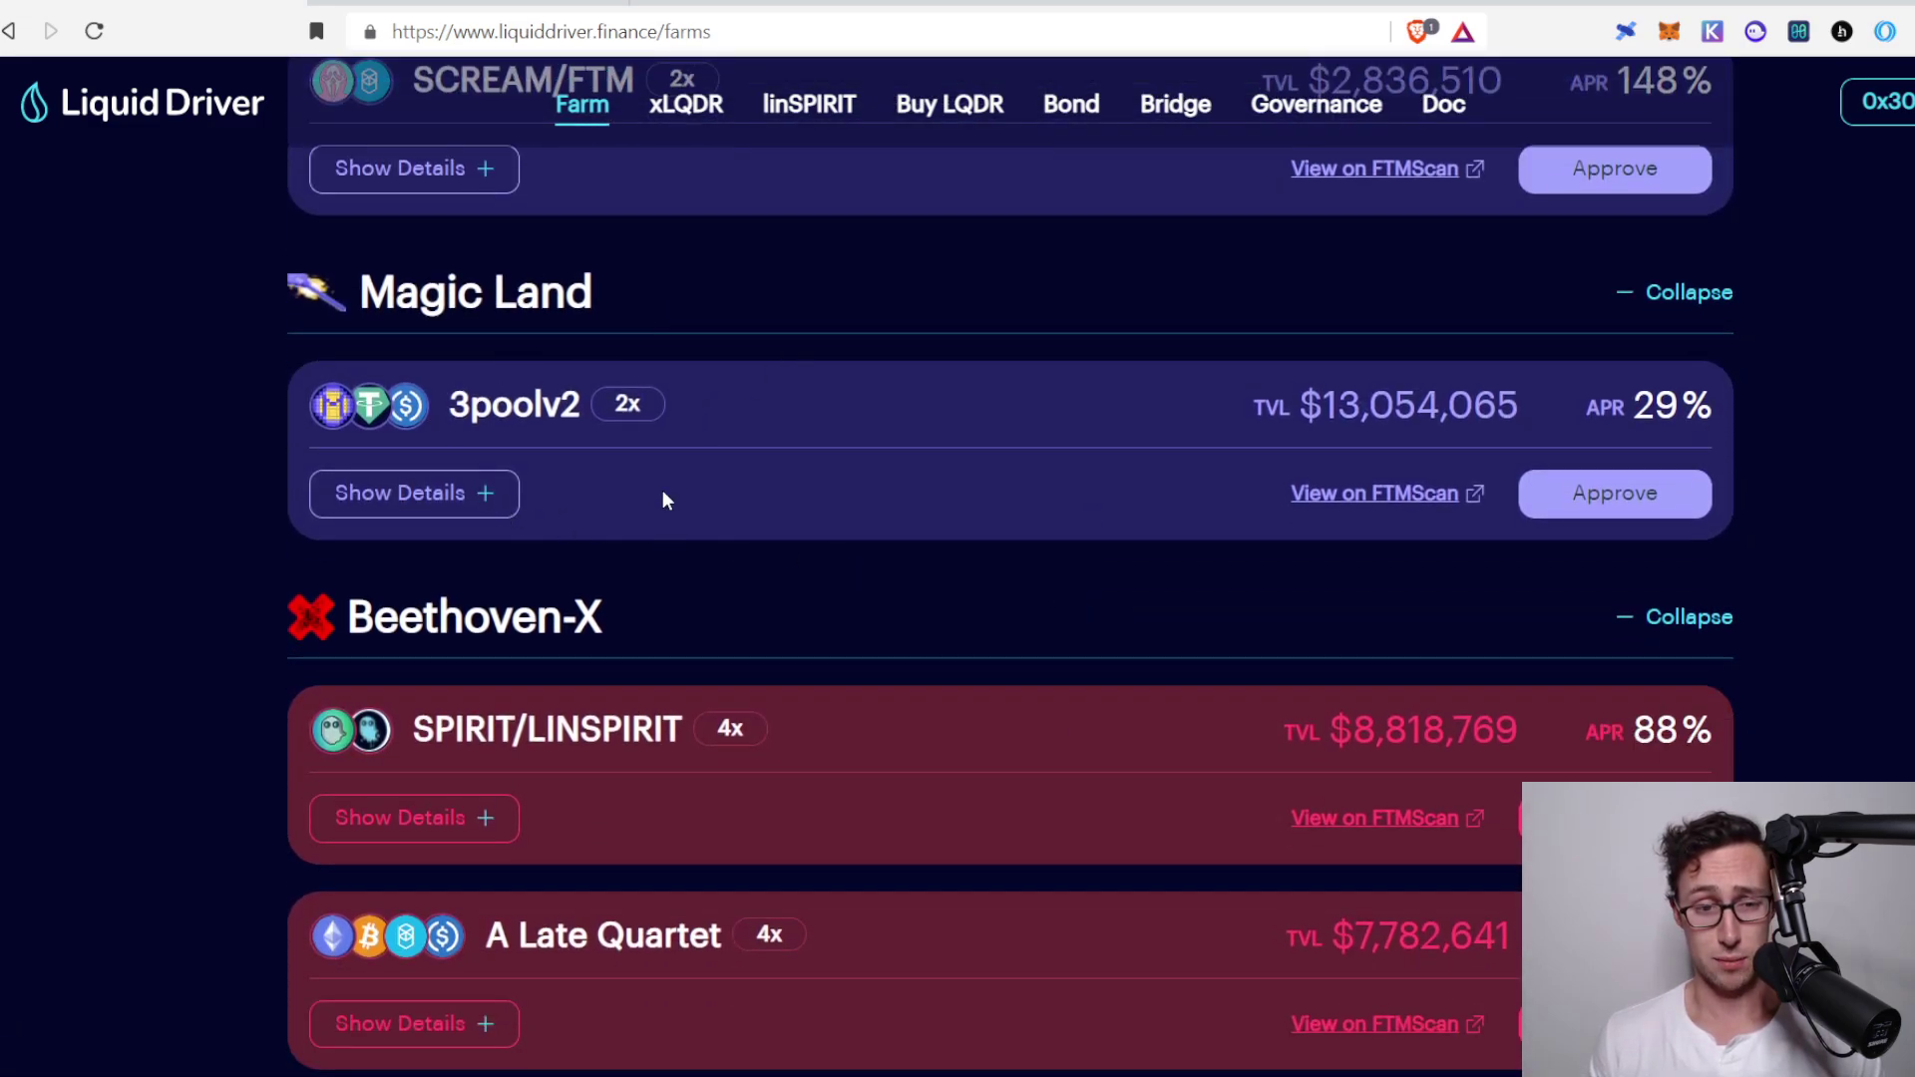
scroll(834, 518, down, 2)
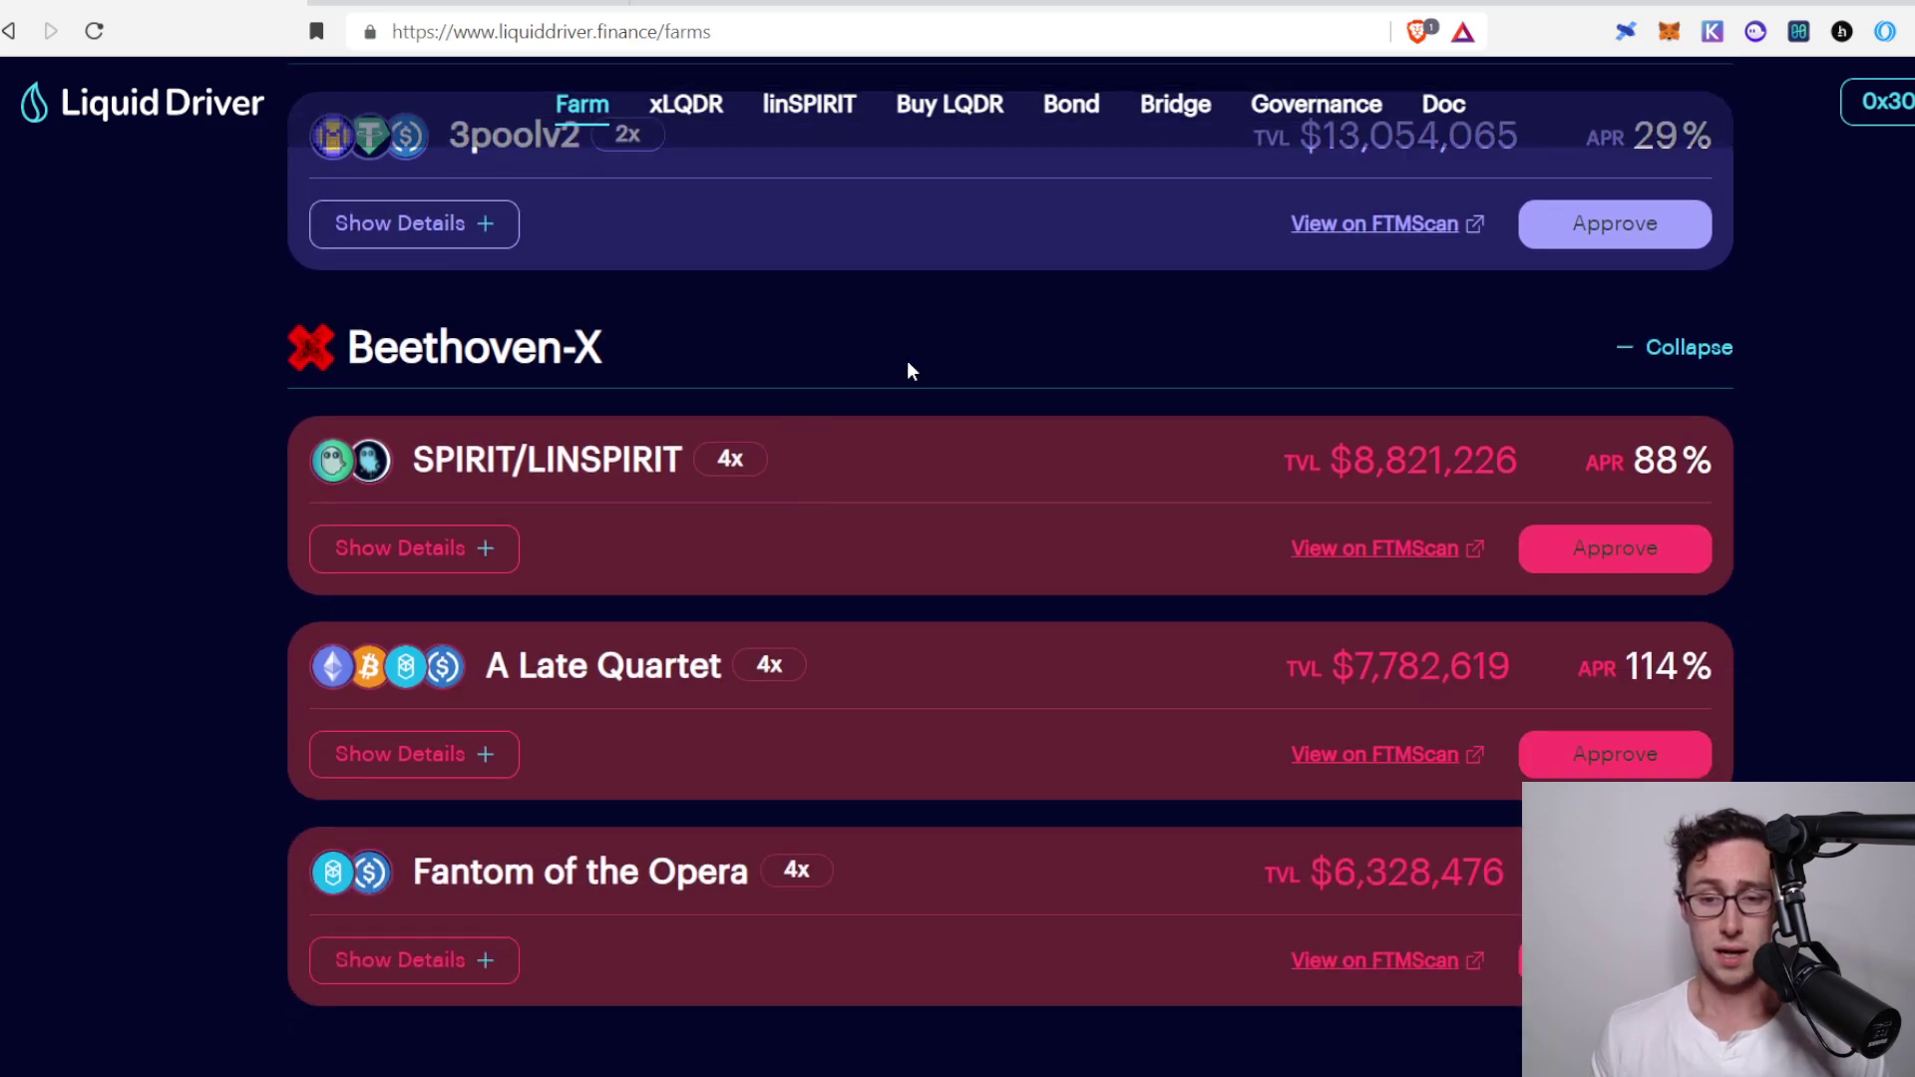
scroll(879, 487, down, 1)
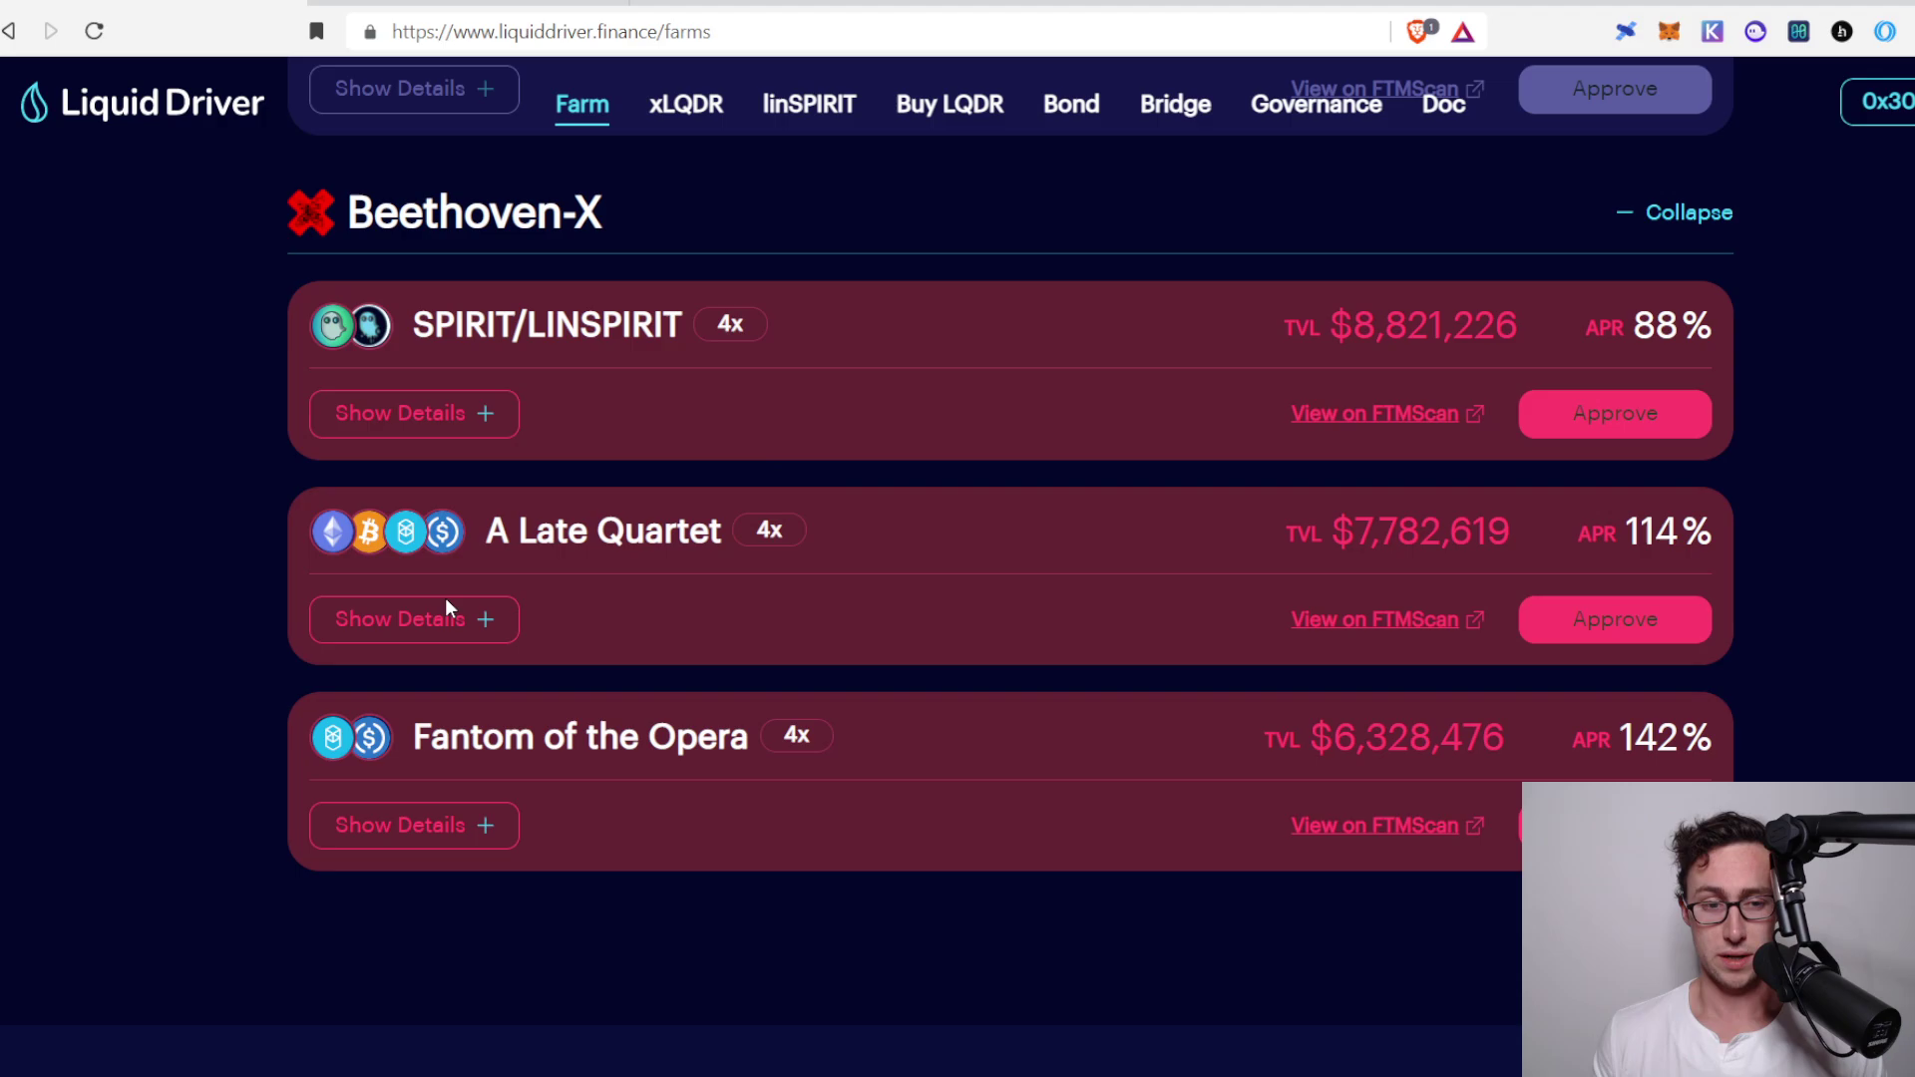
scroll(306, 633, up, 20)
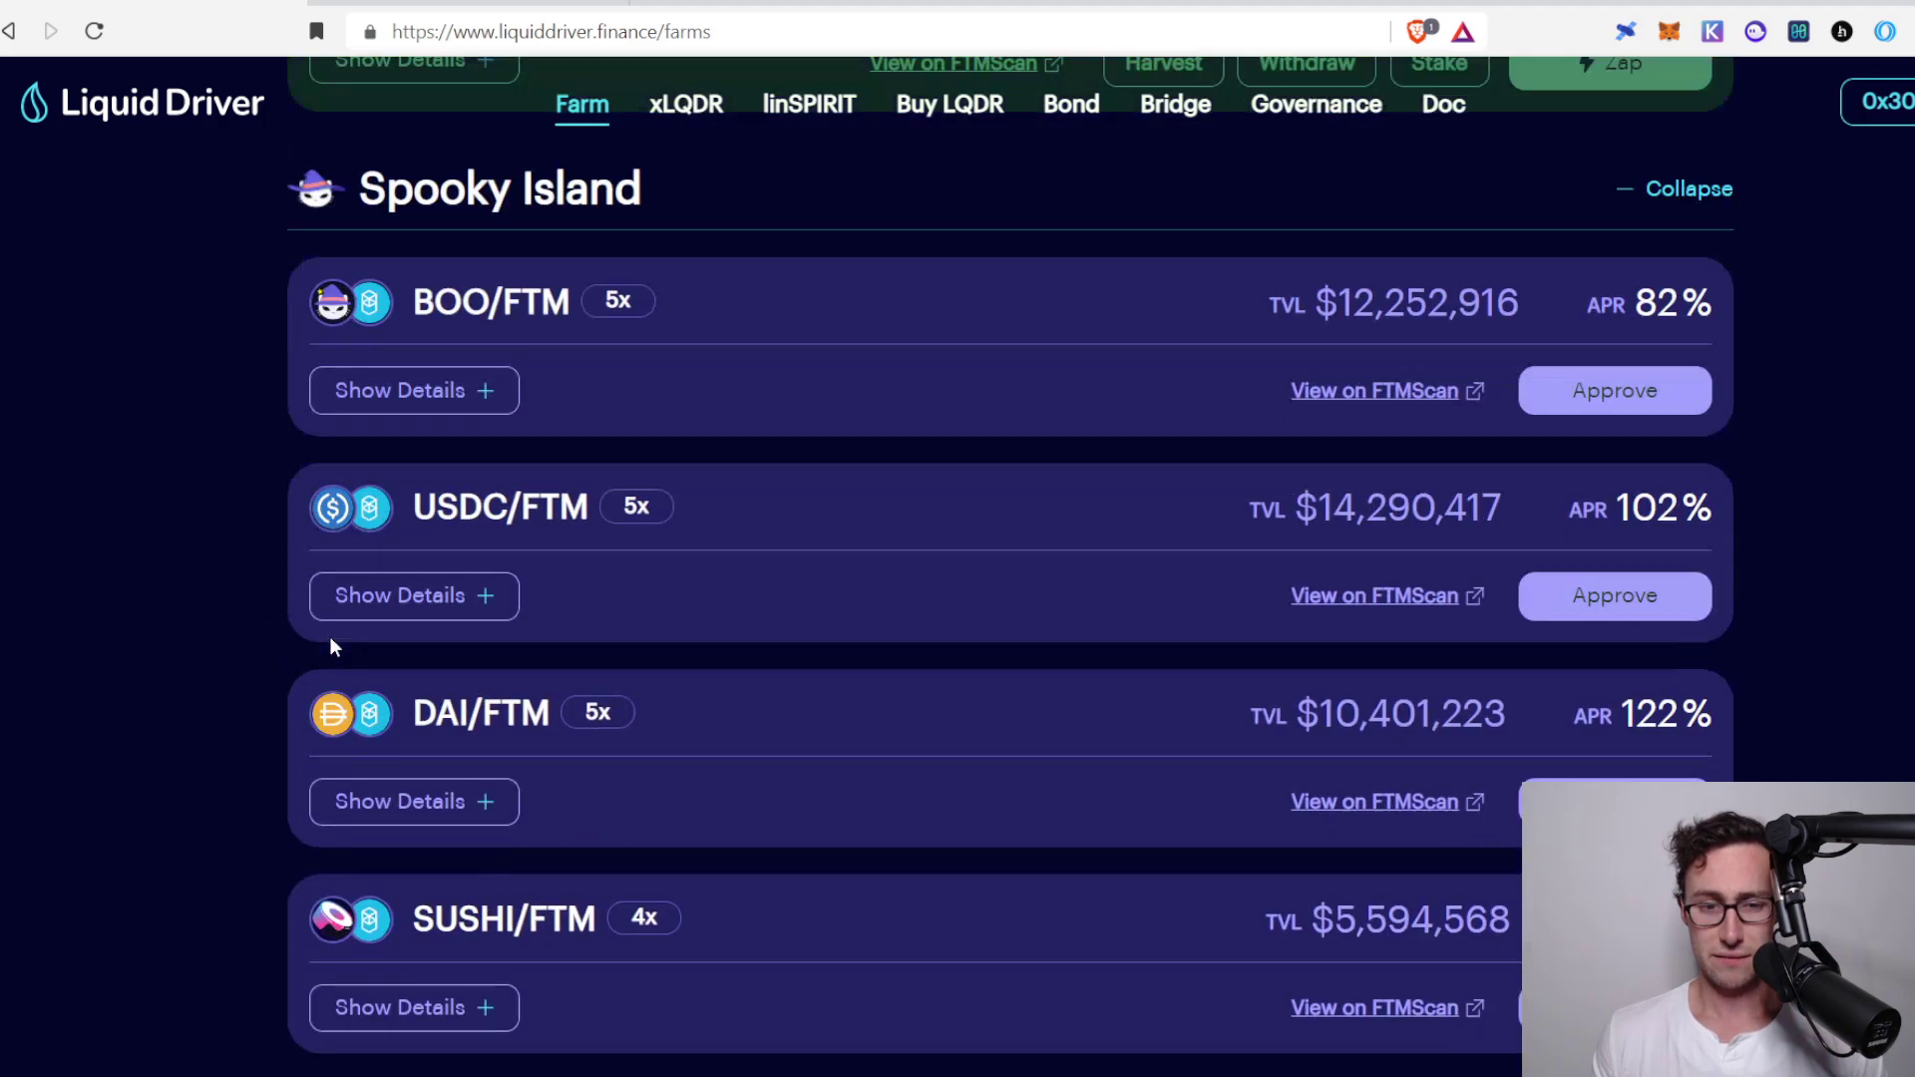
scroll(333, 642, up, 4)
scroll(339, 645, down, 1)
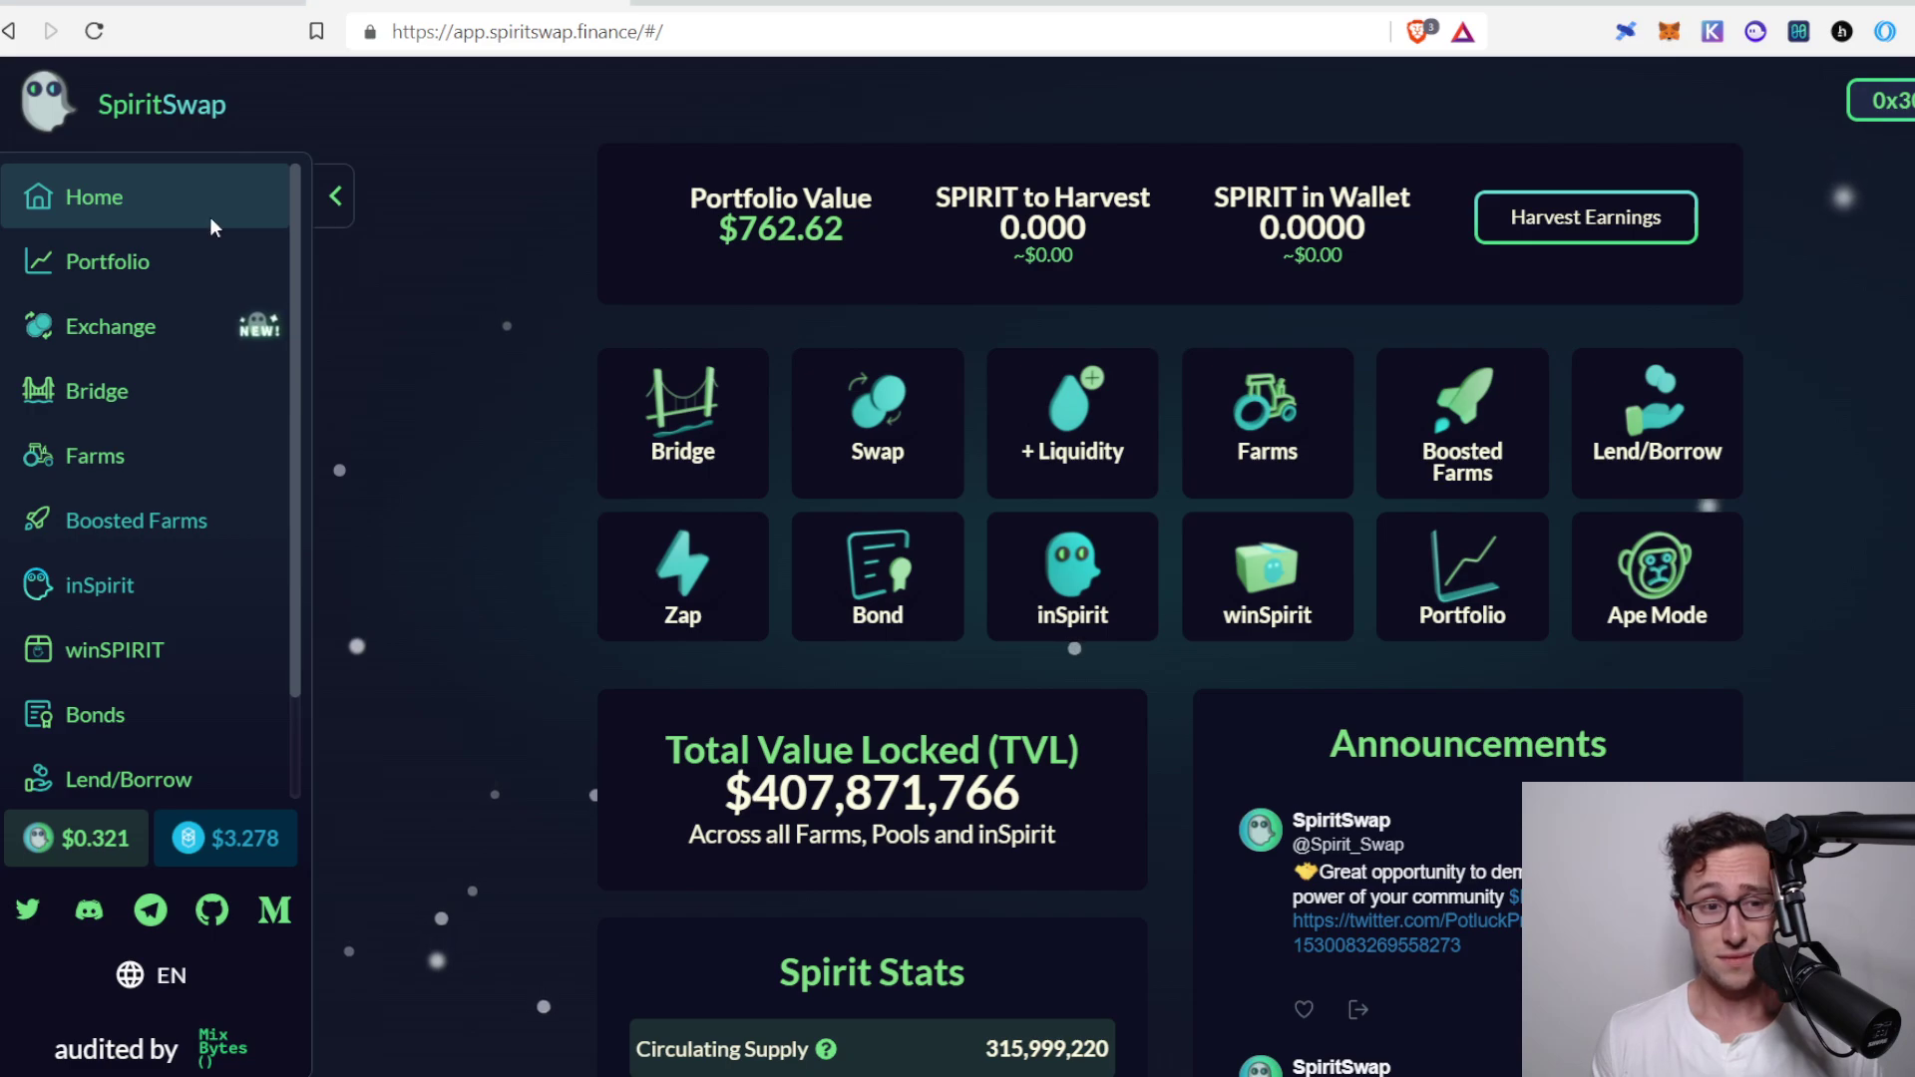
Go to SpiritSwap's Exchange page with the FTM-to-SPIRIT form and SPIRIT/WFTM 1h chart
click(150, 337)
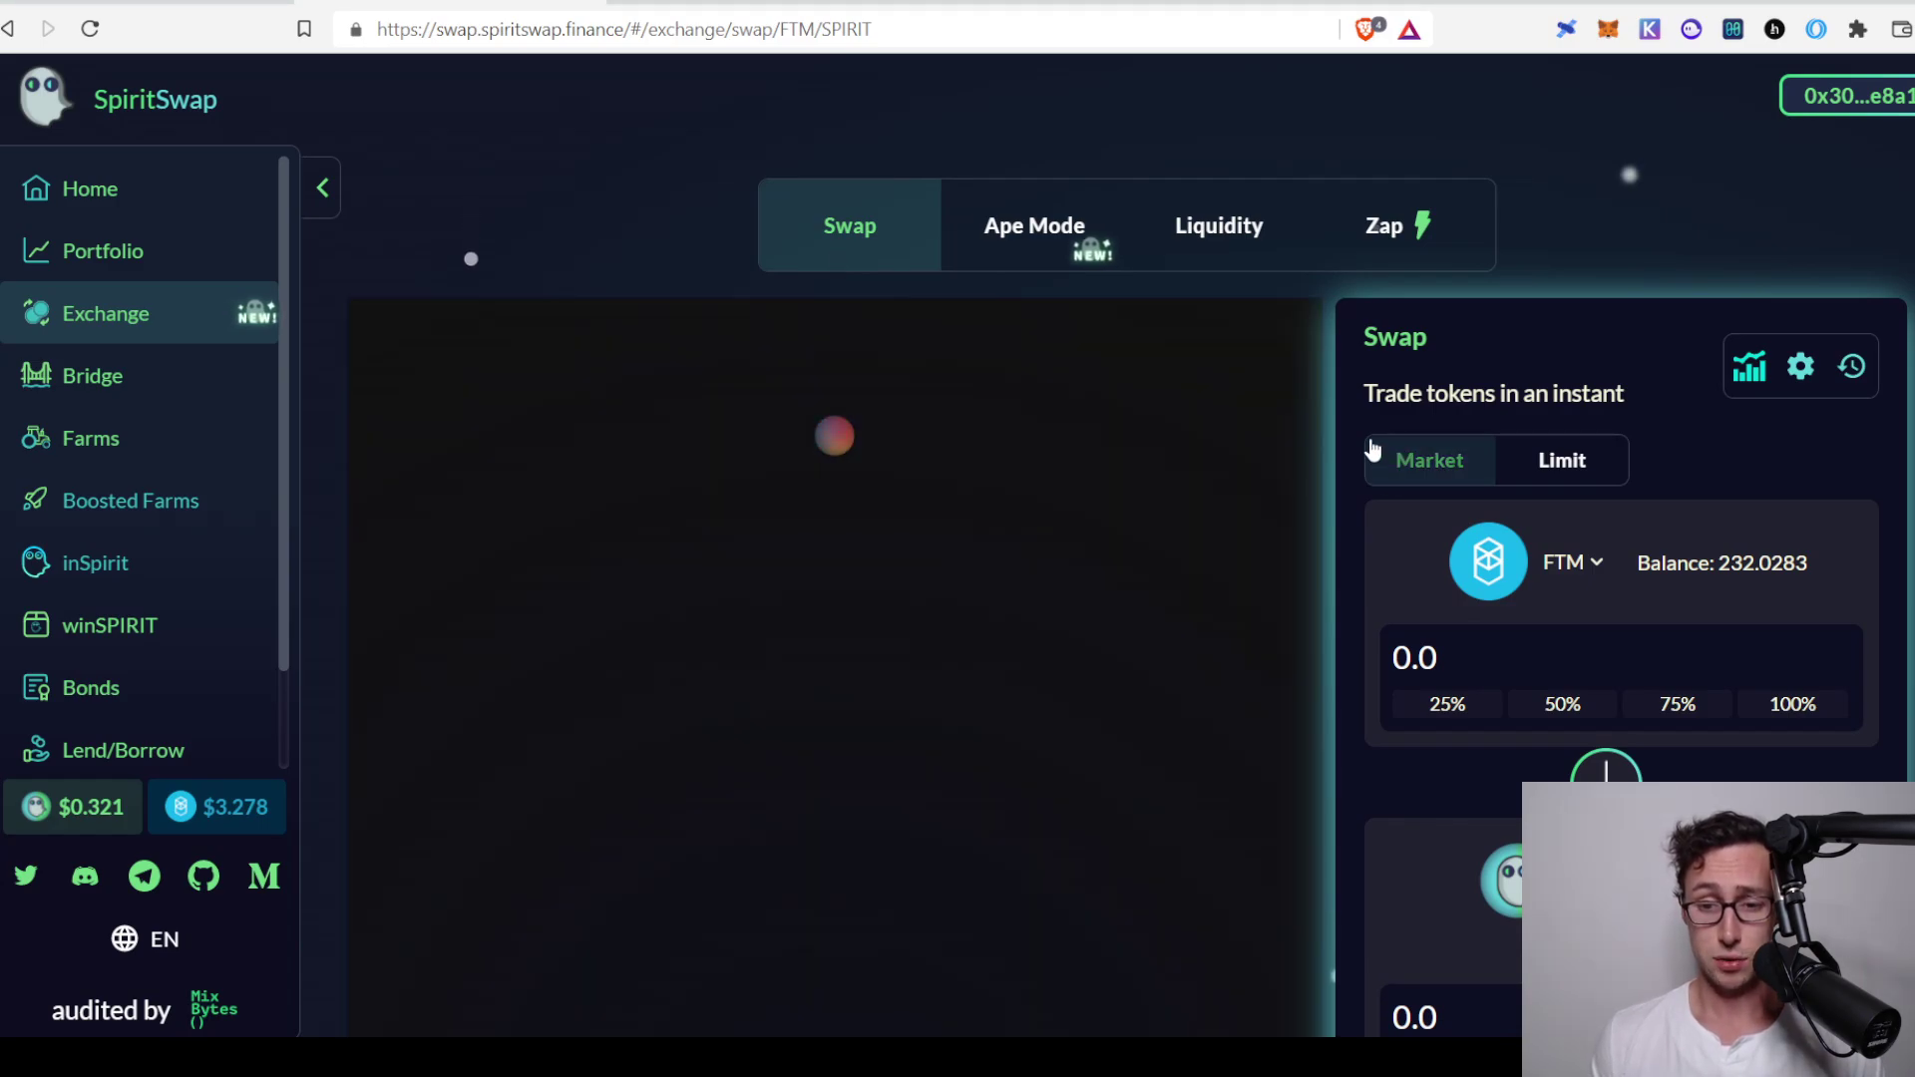
scroll(1381, 454, down, 1)
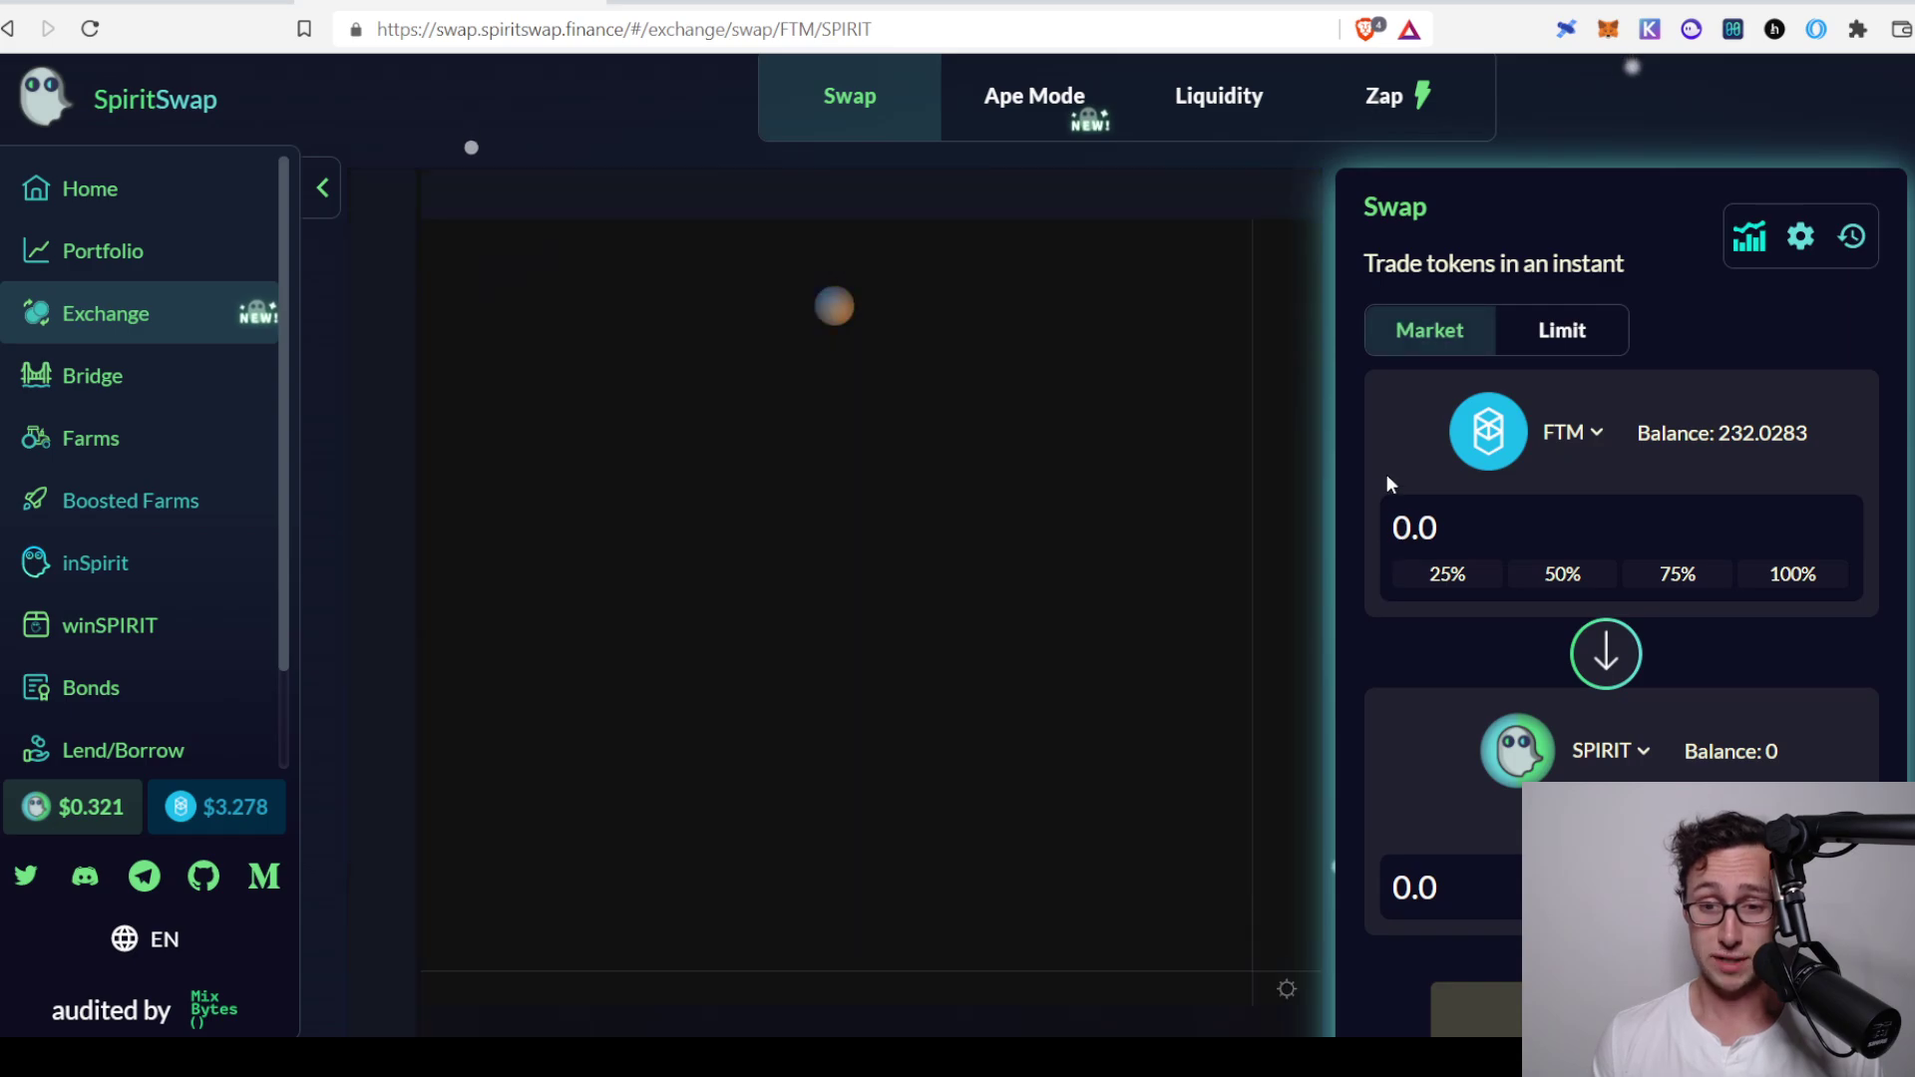
scroll(1396, 488, up, 1)
scroll(1412, 501, up, 1)
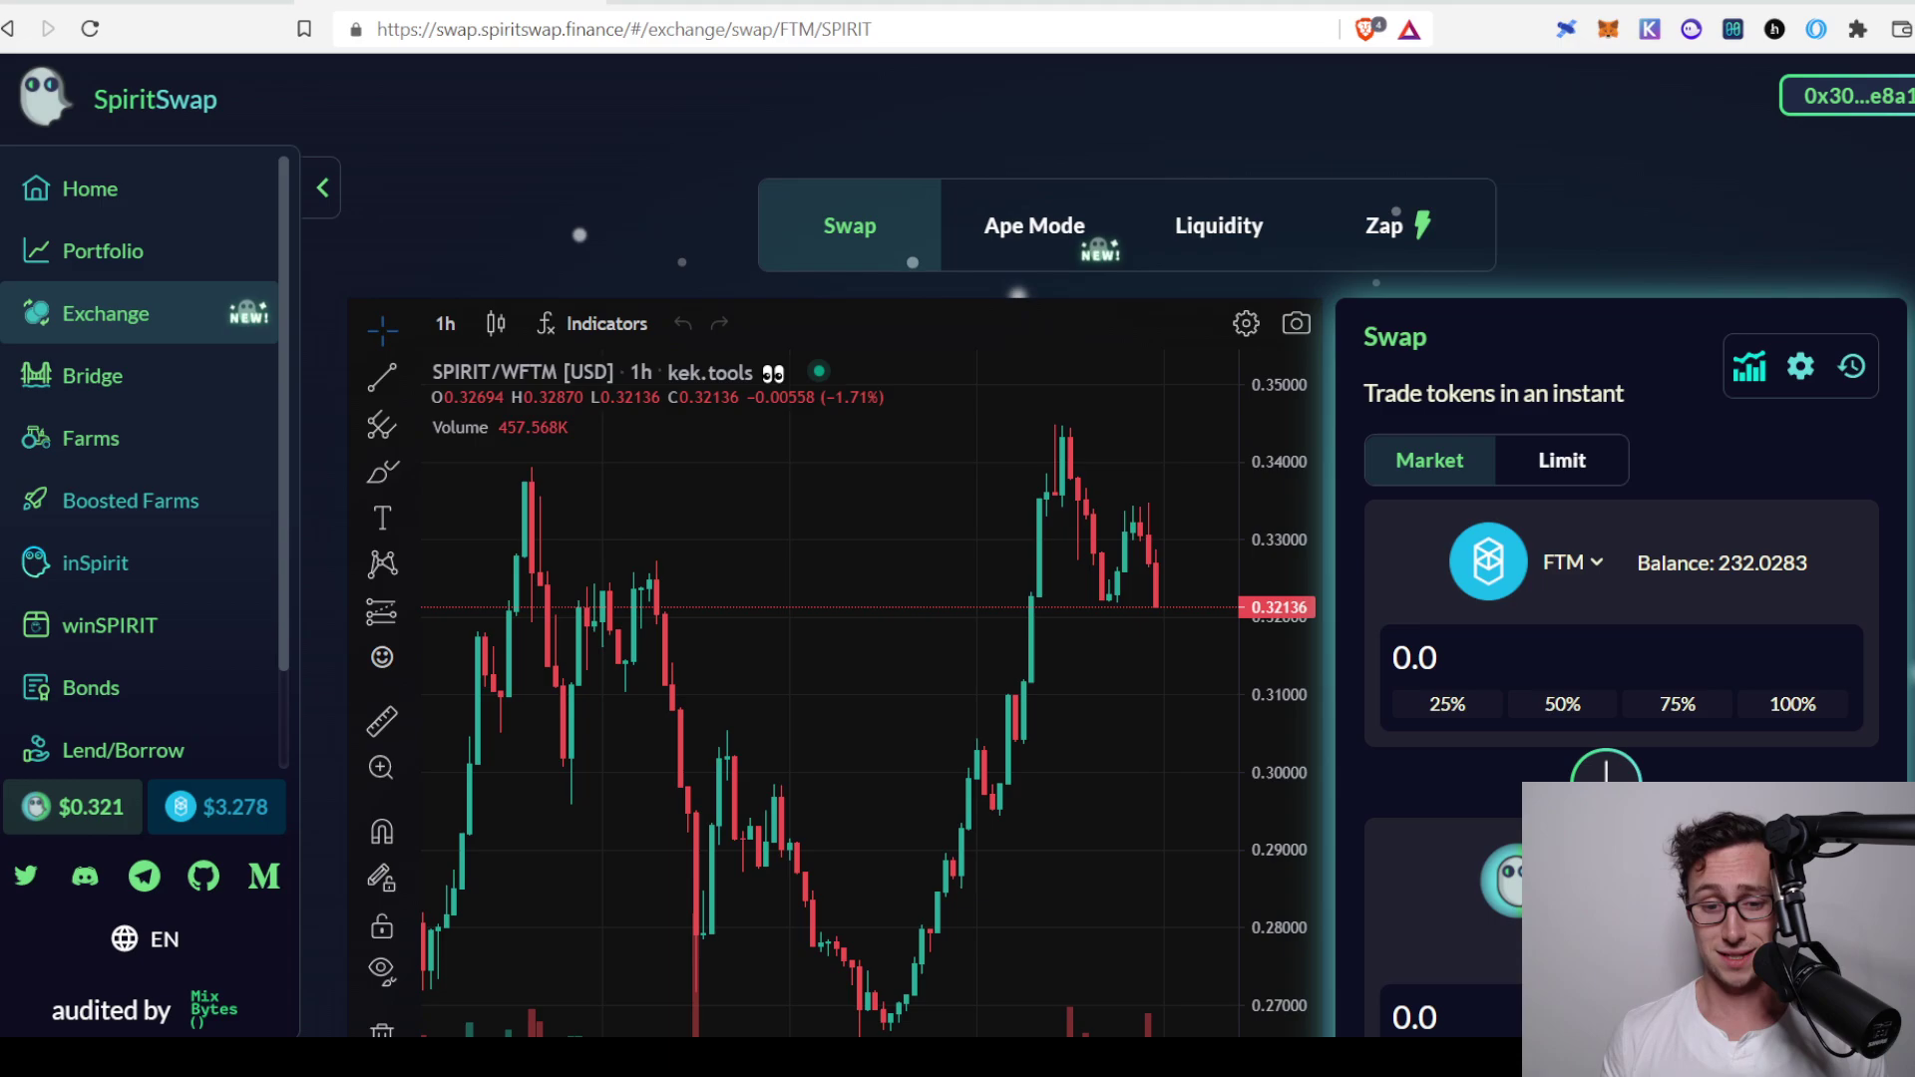
Switch to the Zapper and search the LP token list for 'mim'
click(1396, 221)
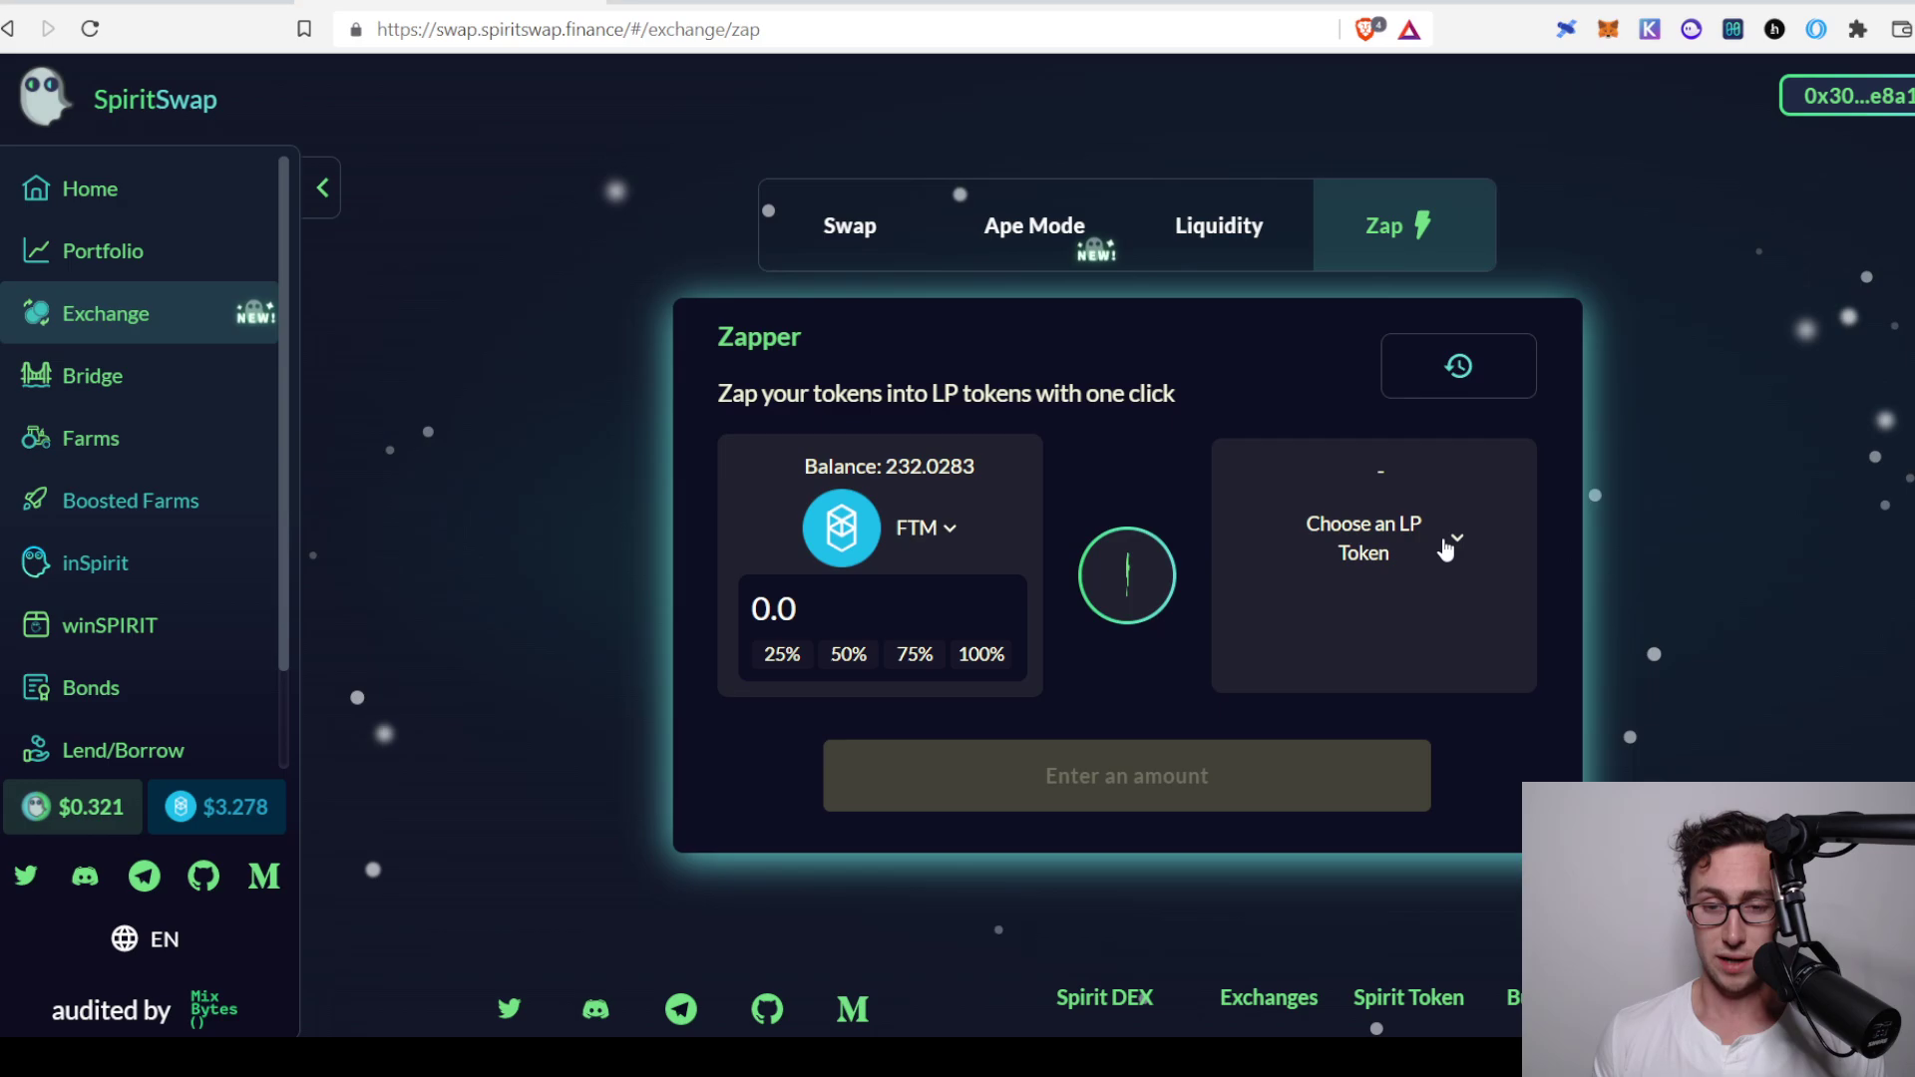
click(1363, 538)
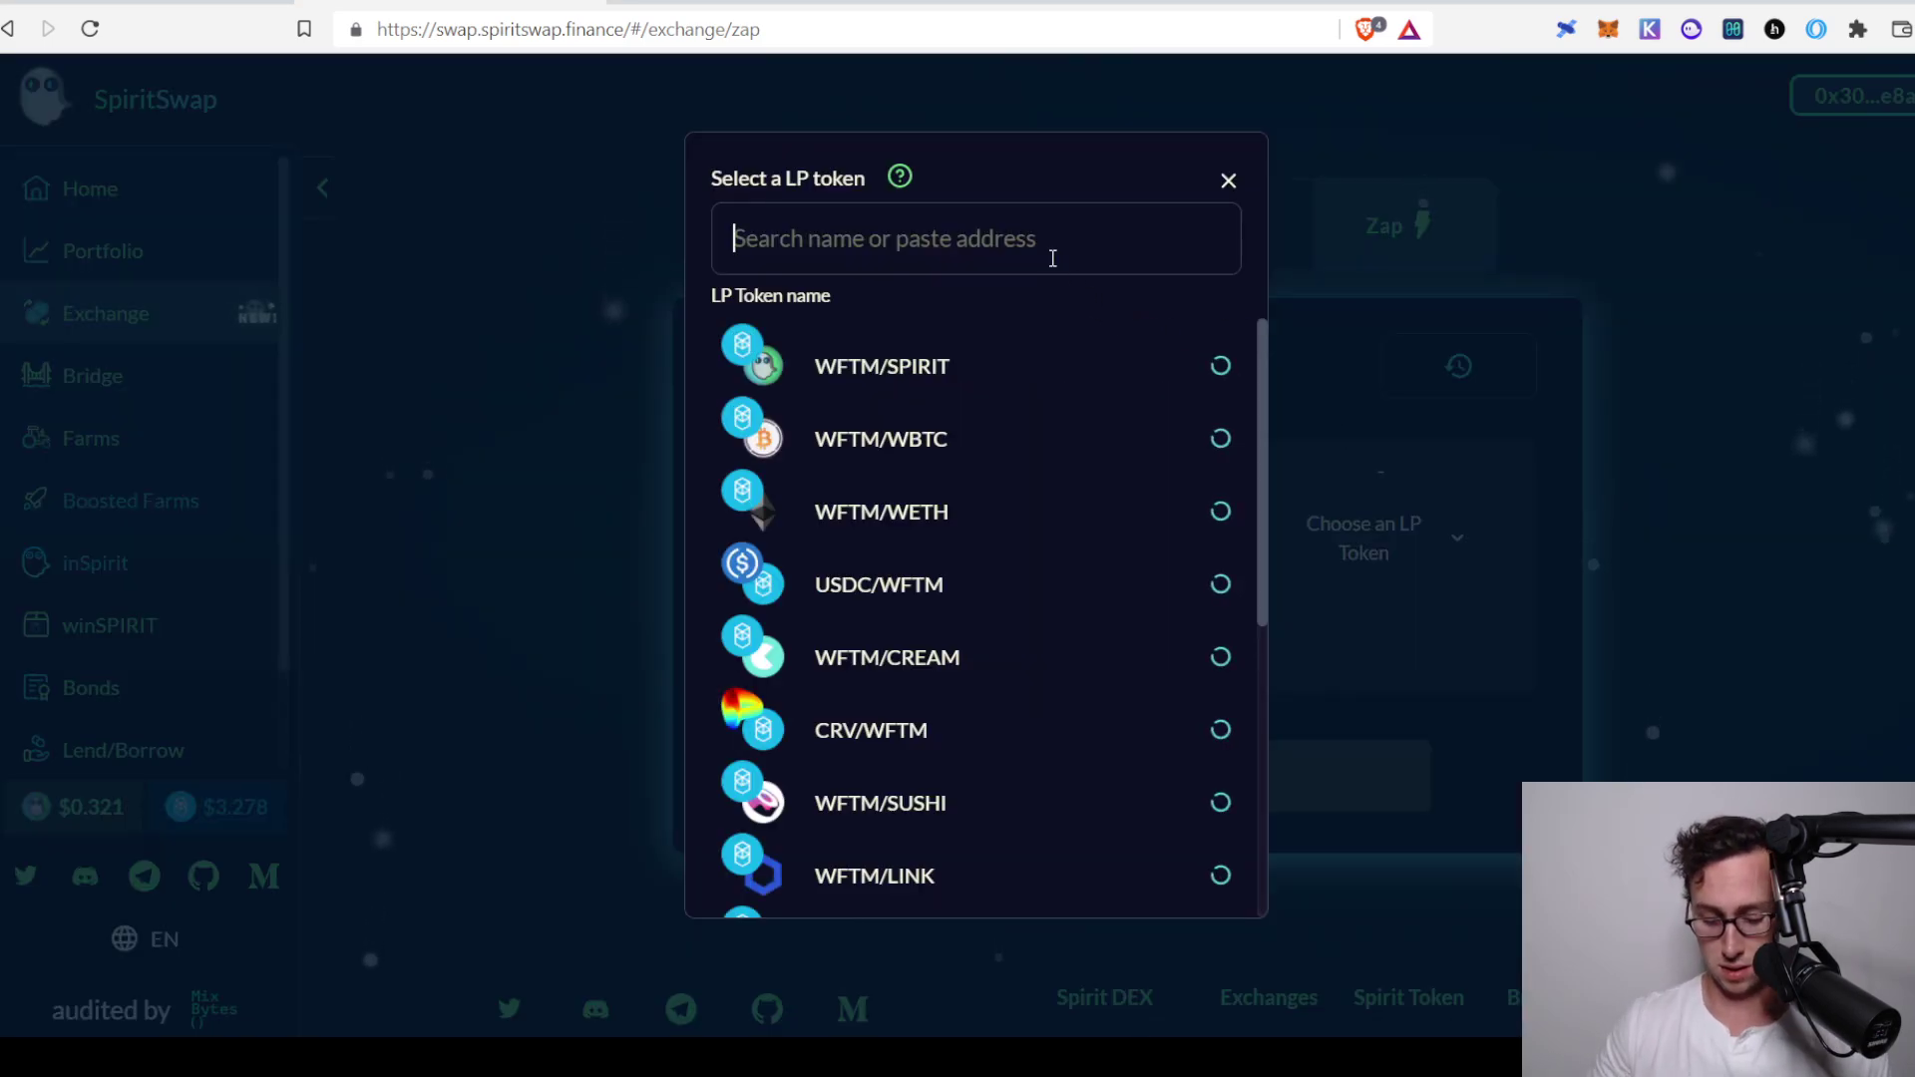
key(Escape)
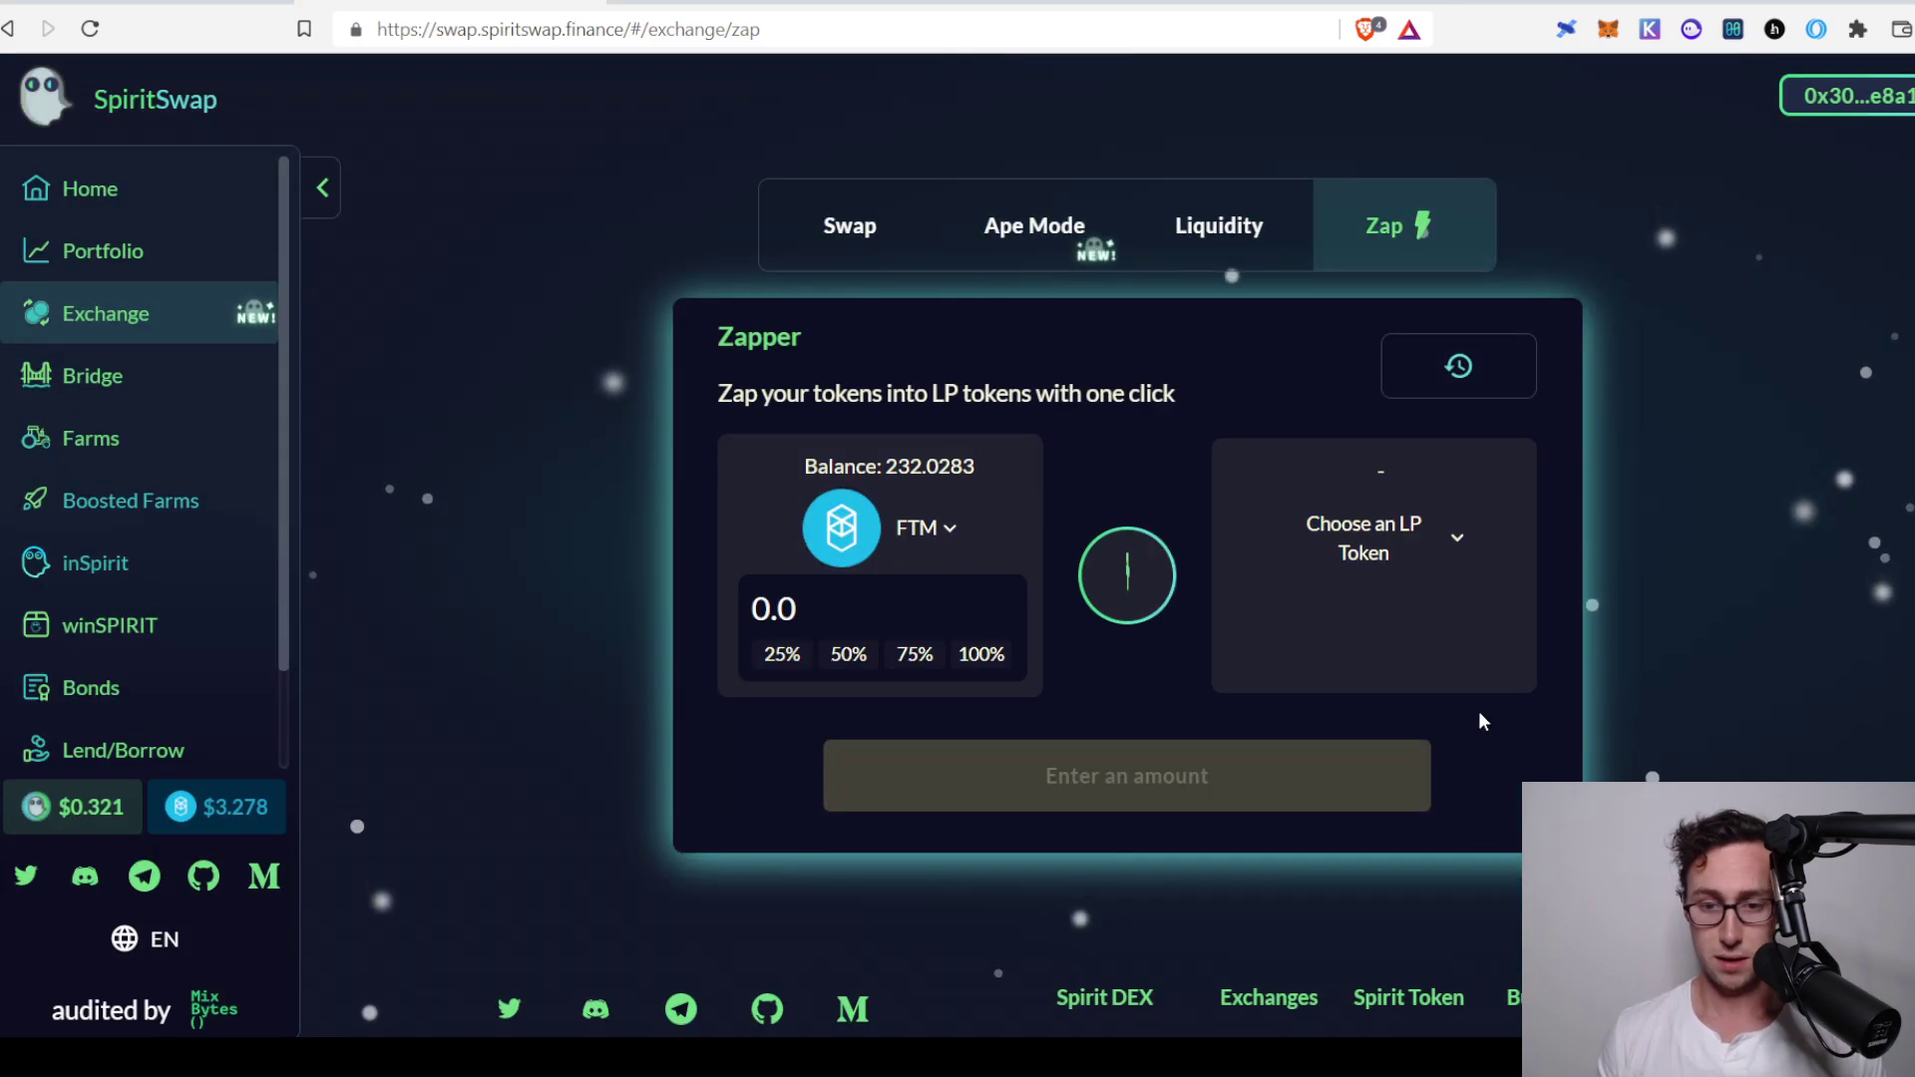
click(1416, 538)
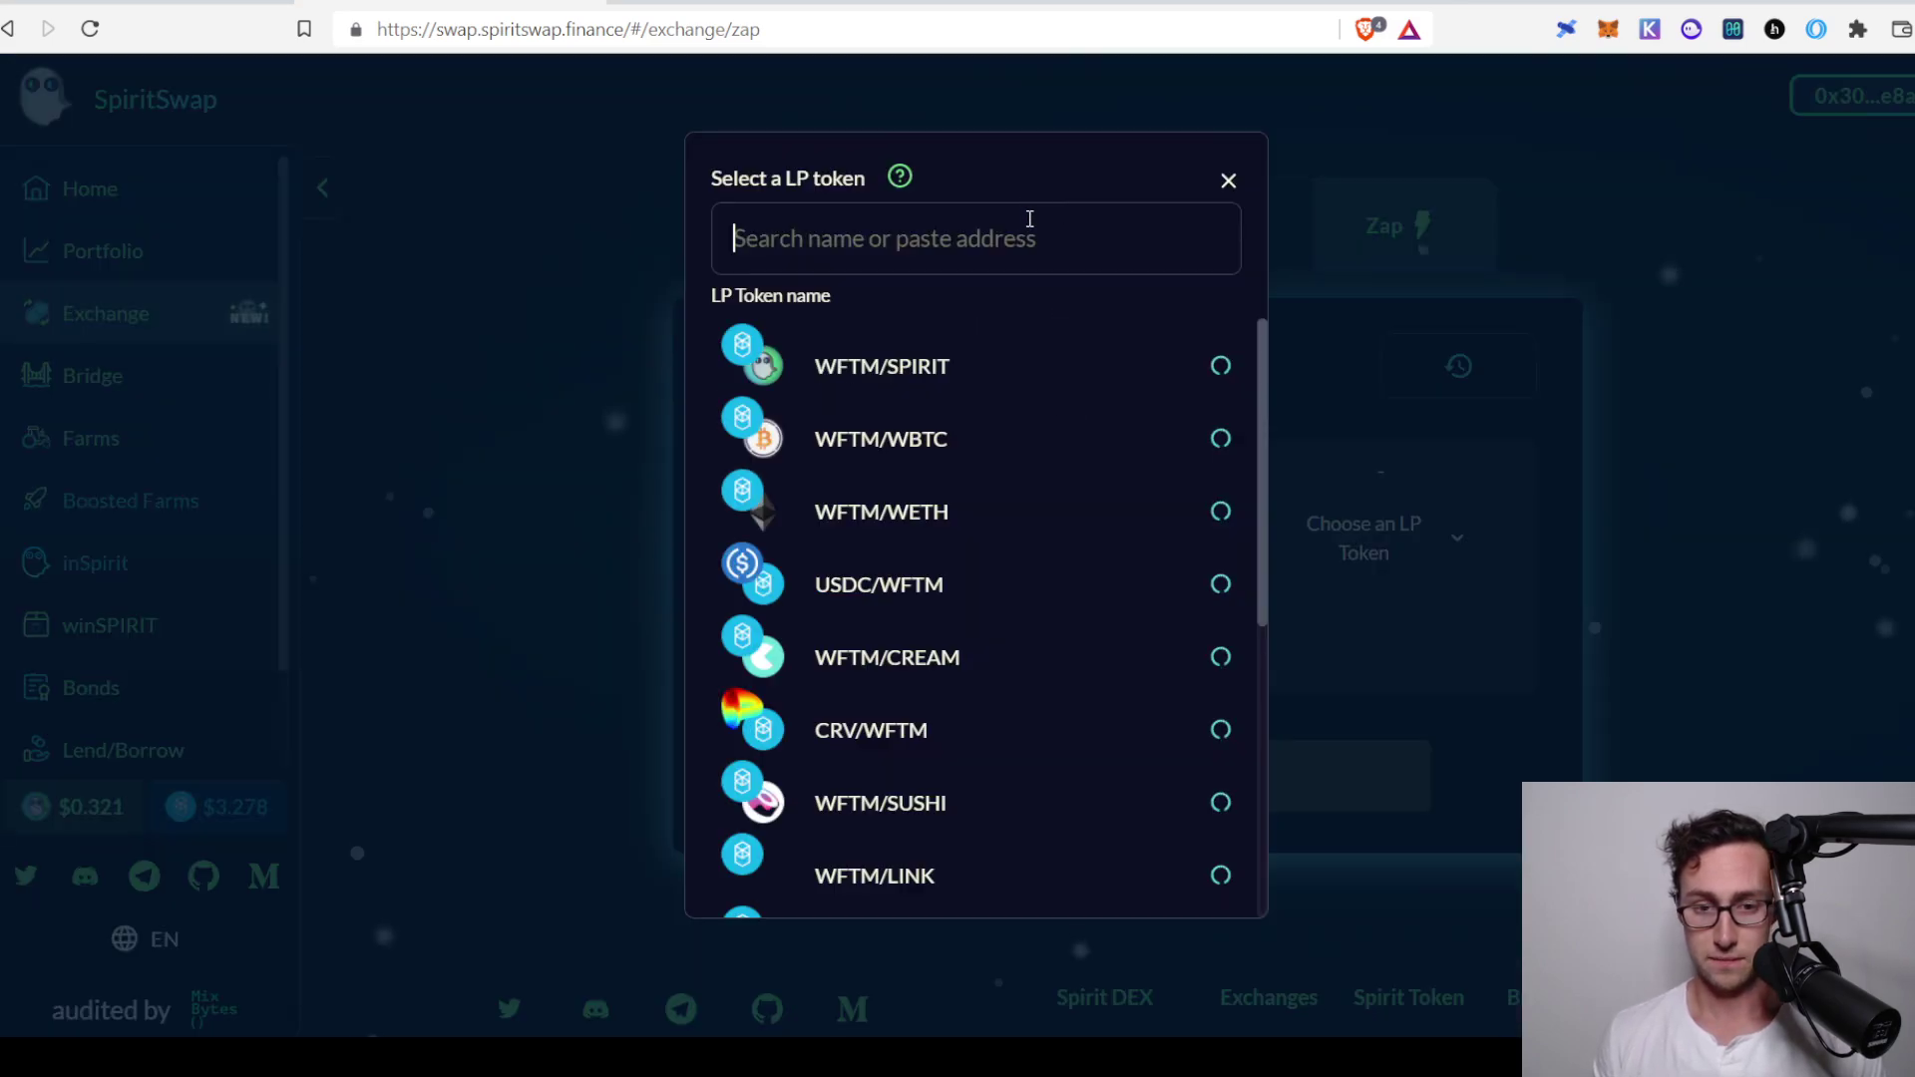
text(mim)
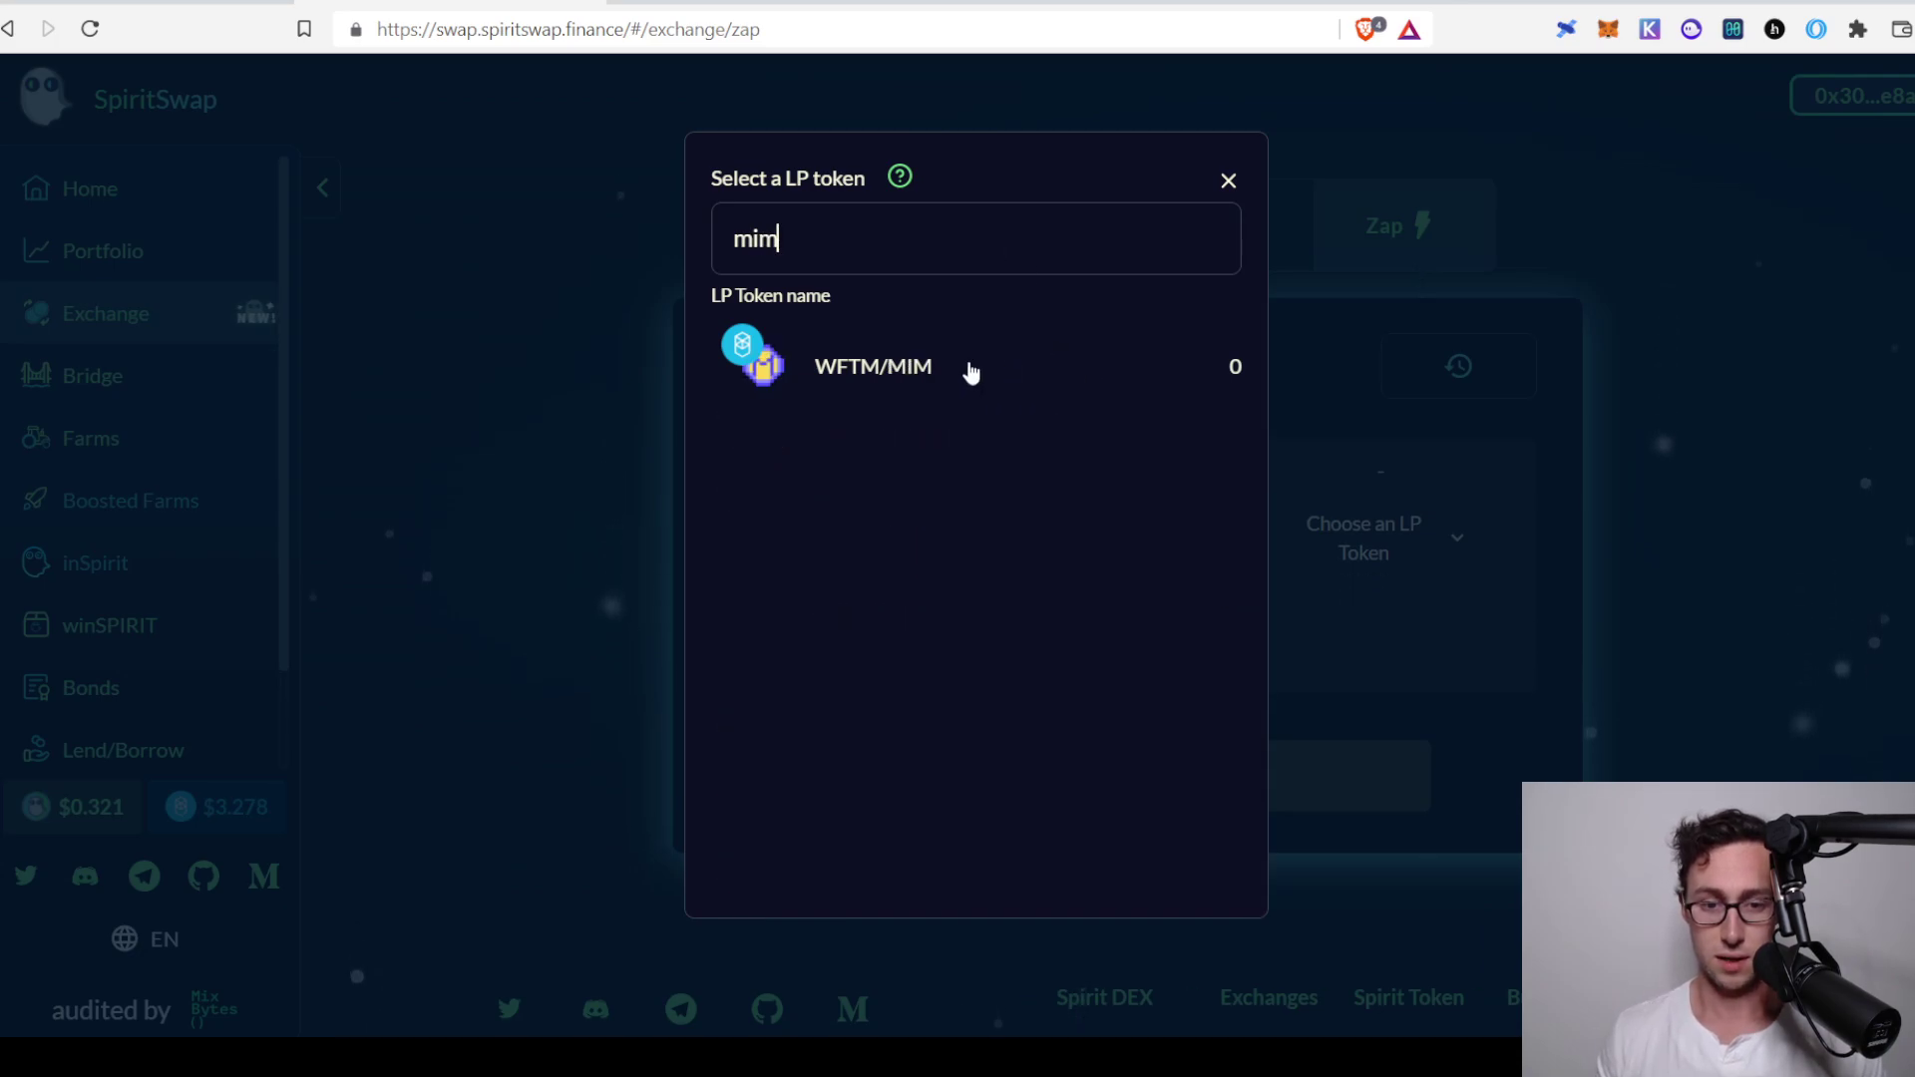
Choose WFTM/MIM as the LP output, enter 100 FTM, and review the zap estimate
click(875, 367)
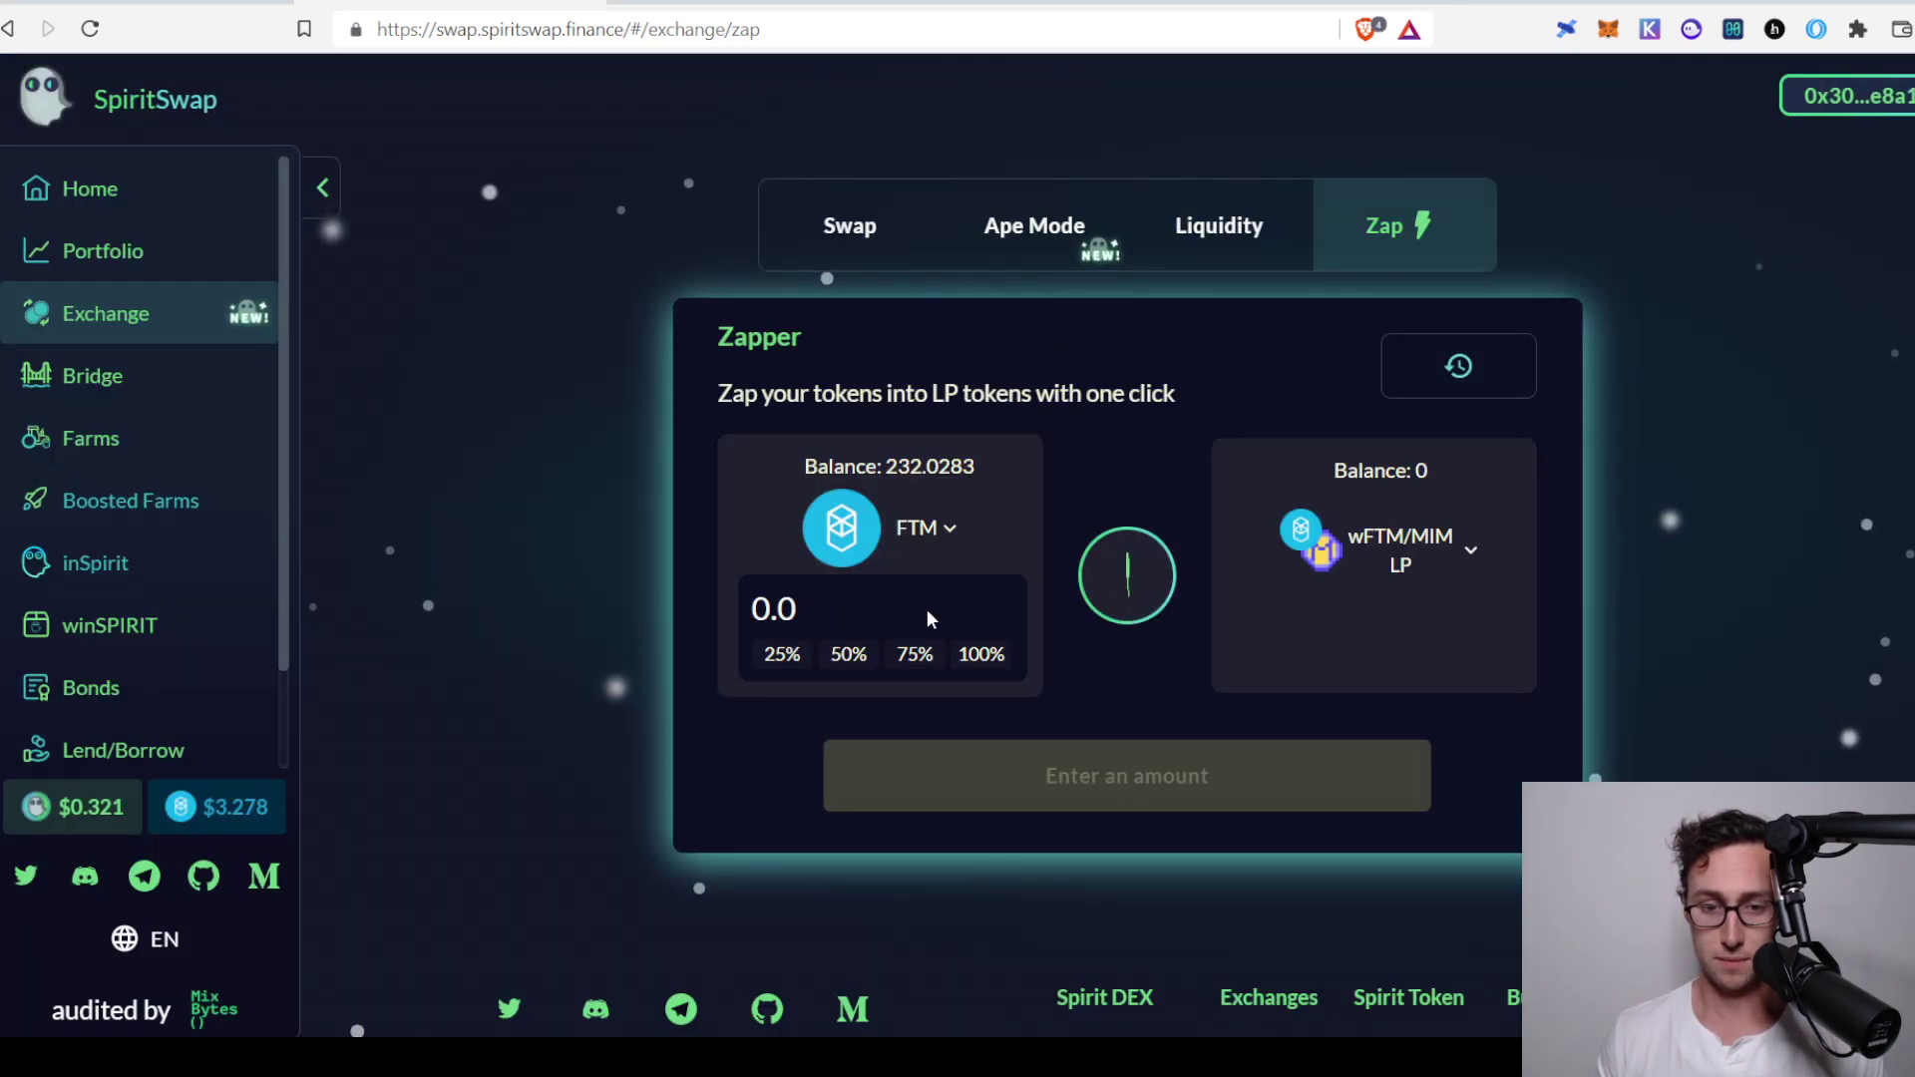
click(815, 610)
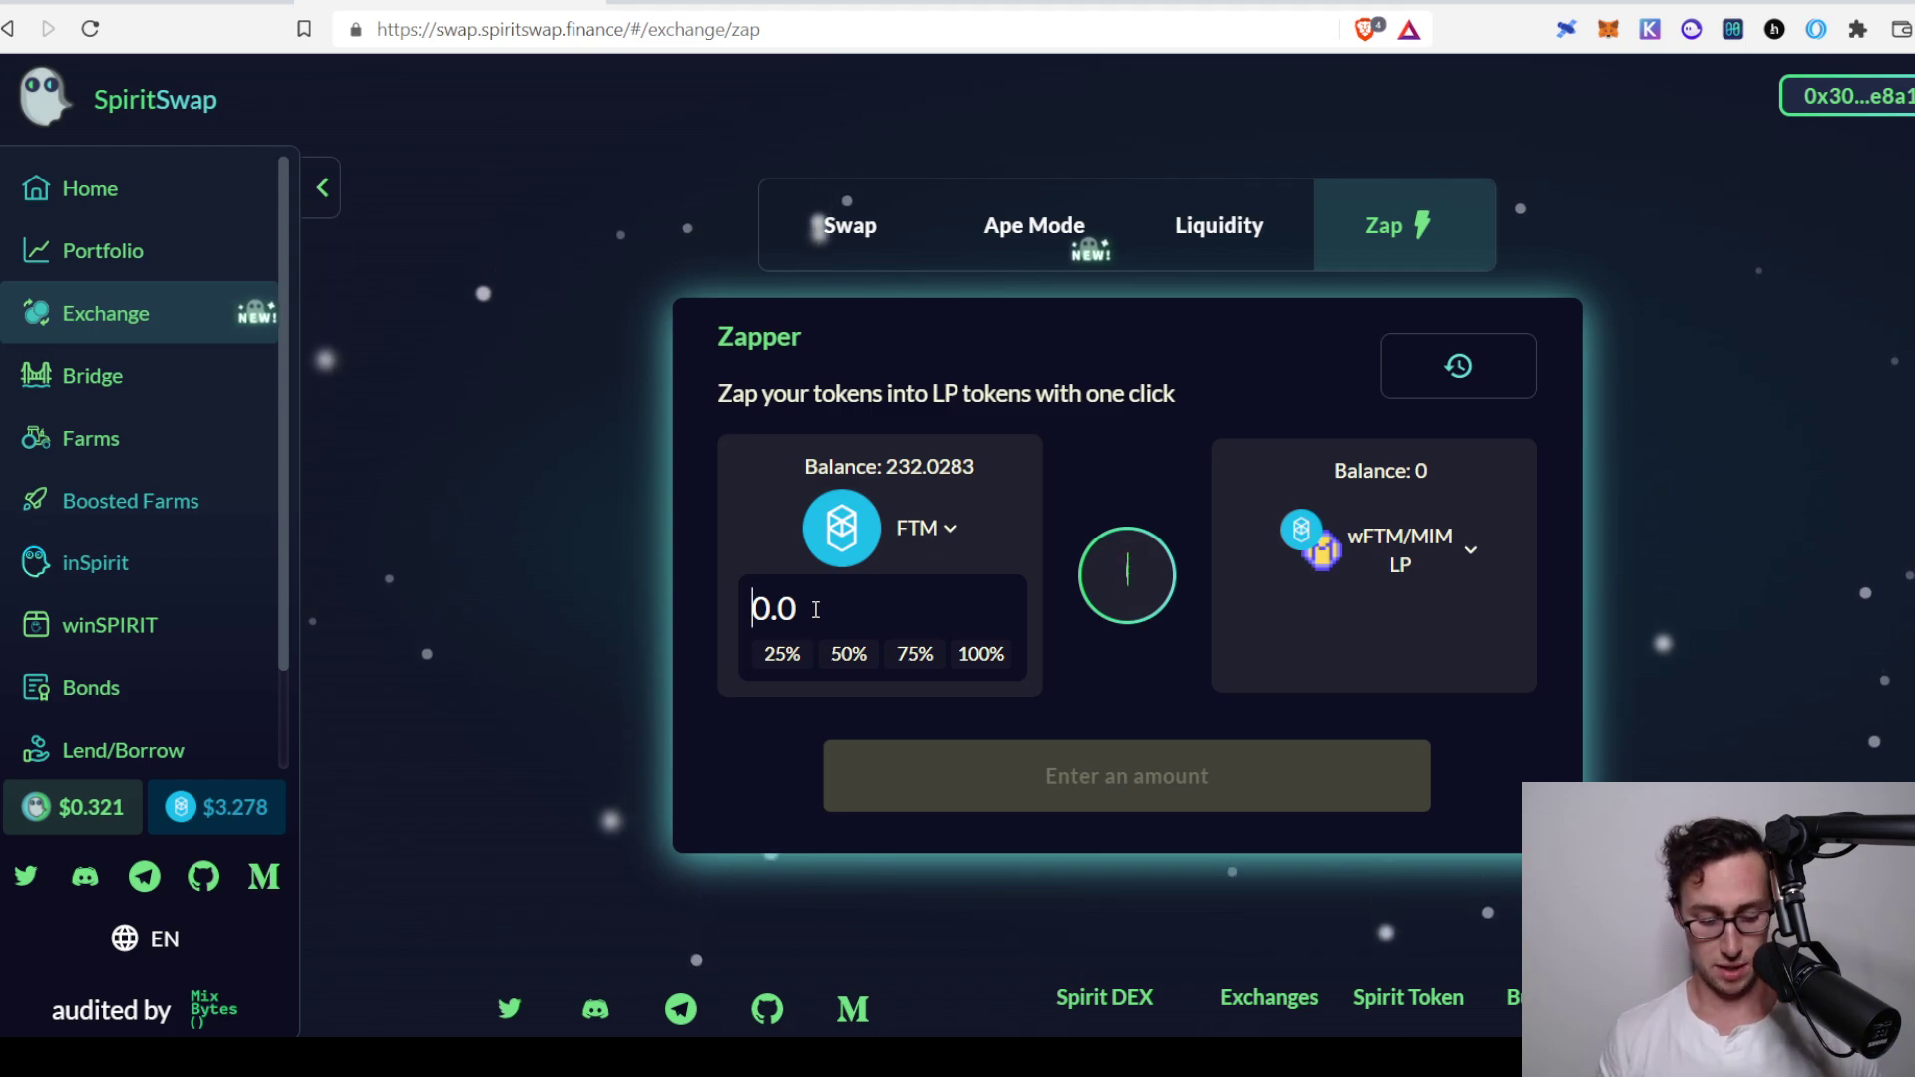
text(100)
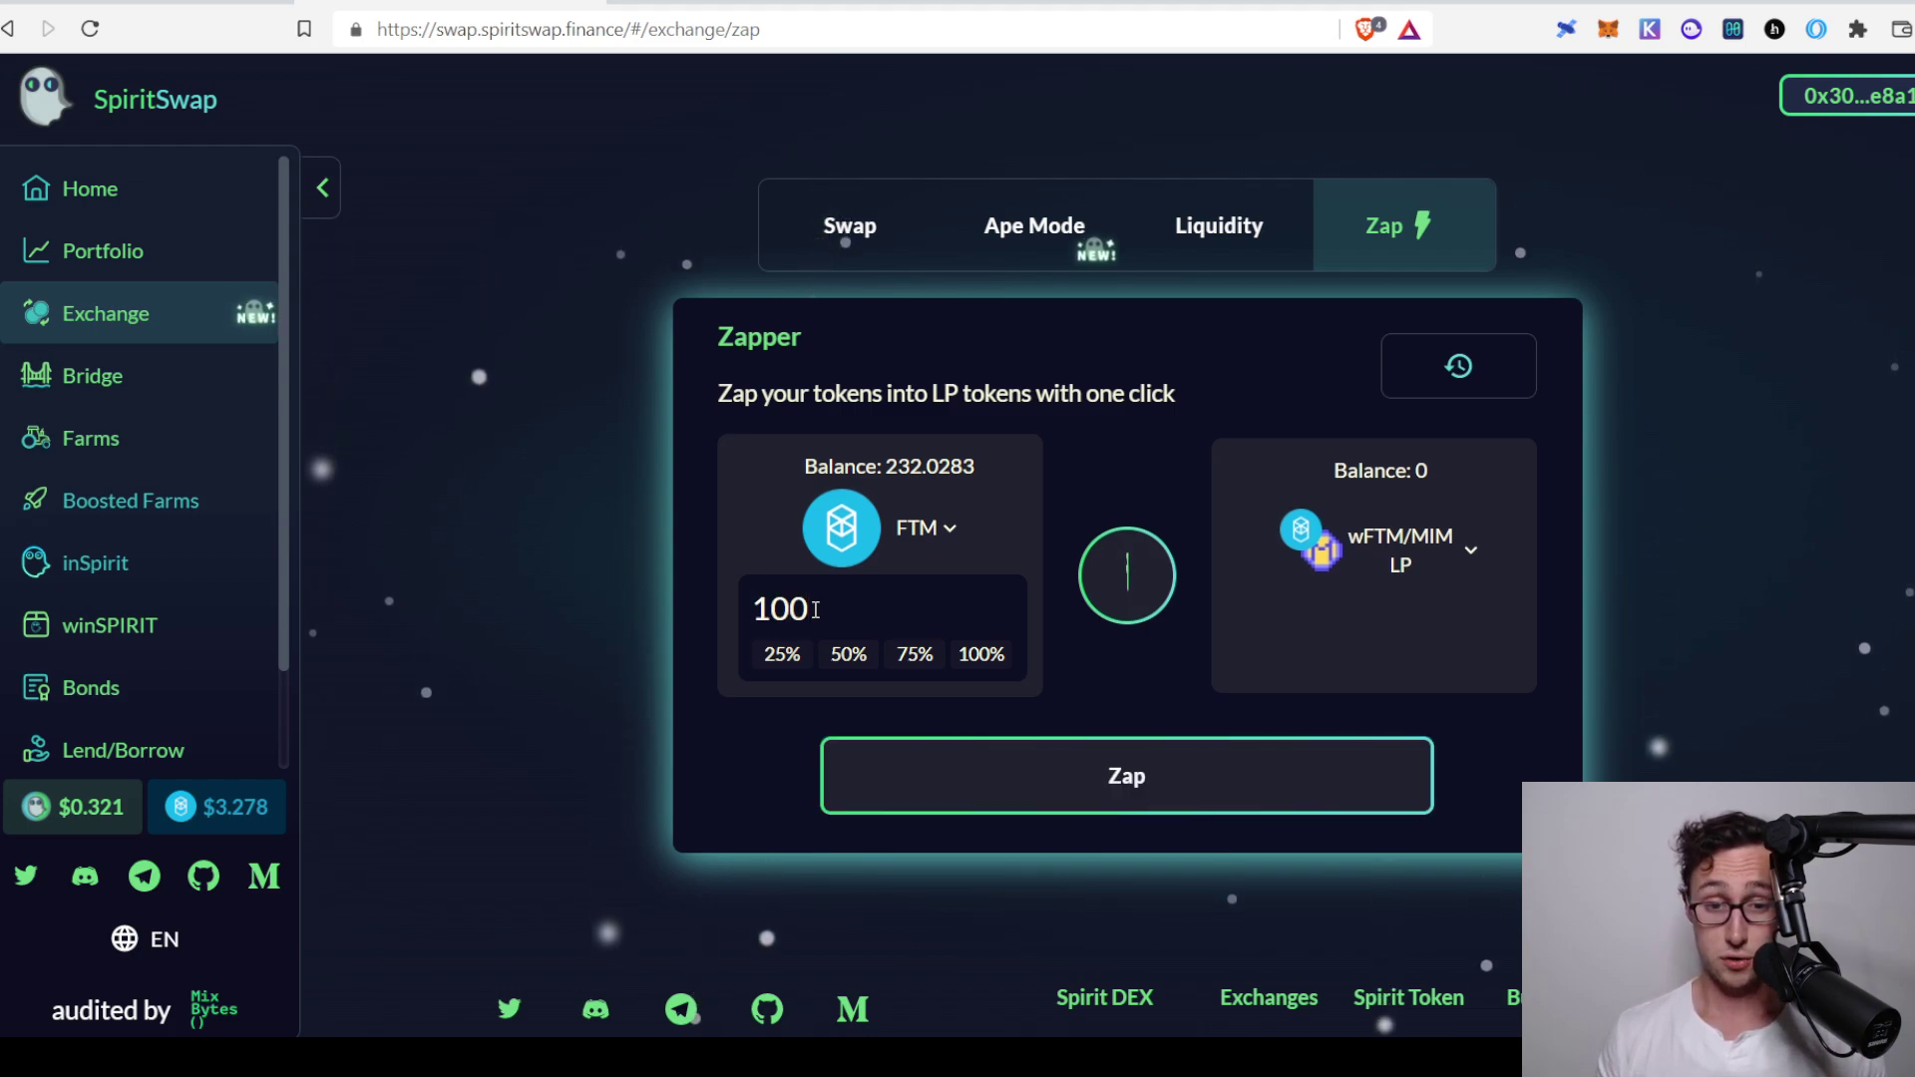
click(1157, 777)
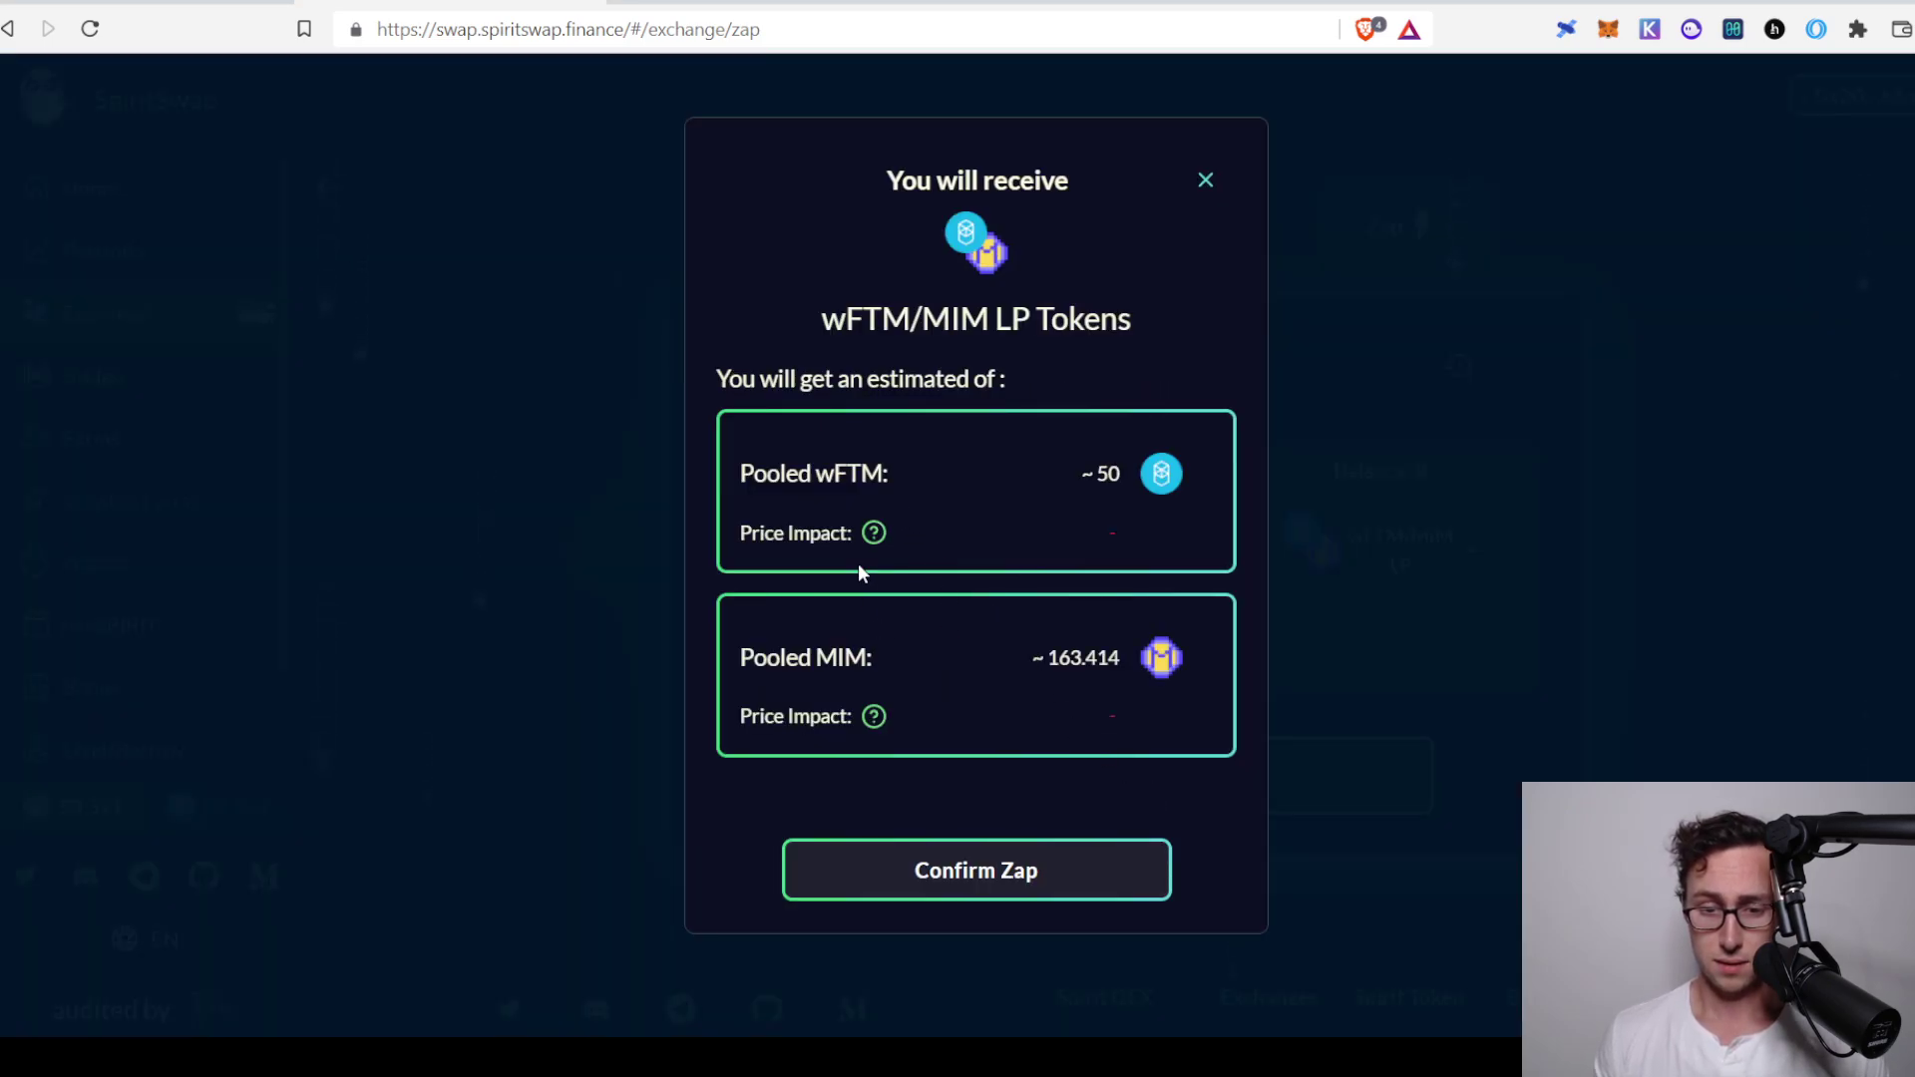
Confirm the 100 FTM zap into wFTM/MIM LP
click(1045, 874)
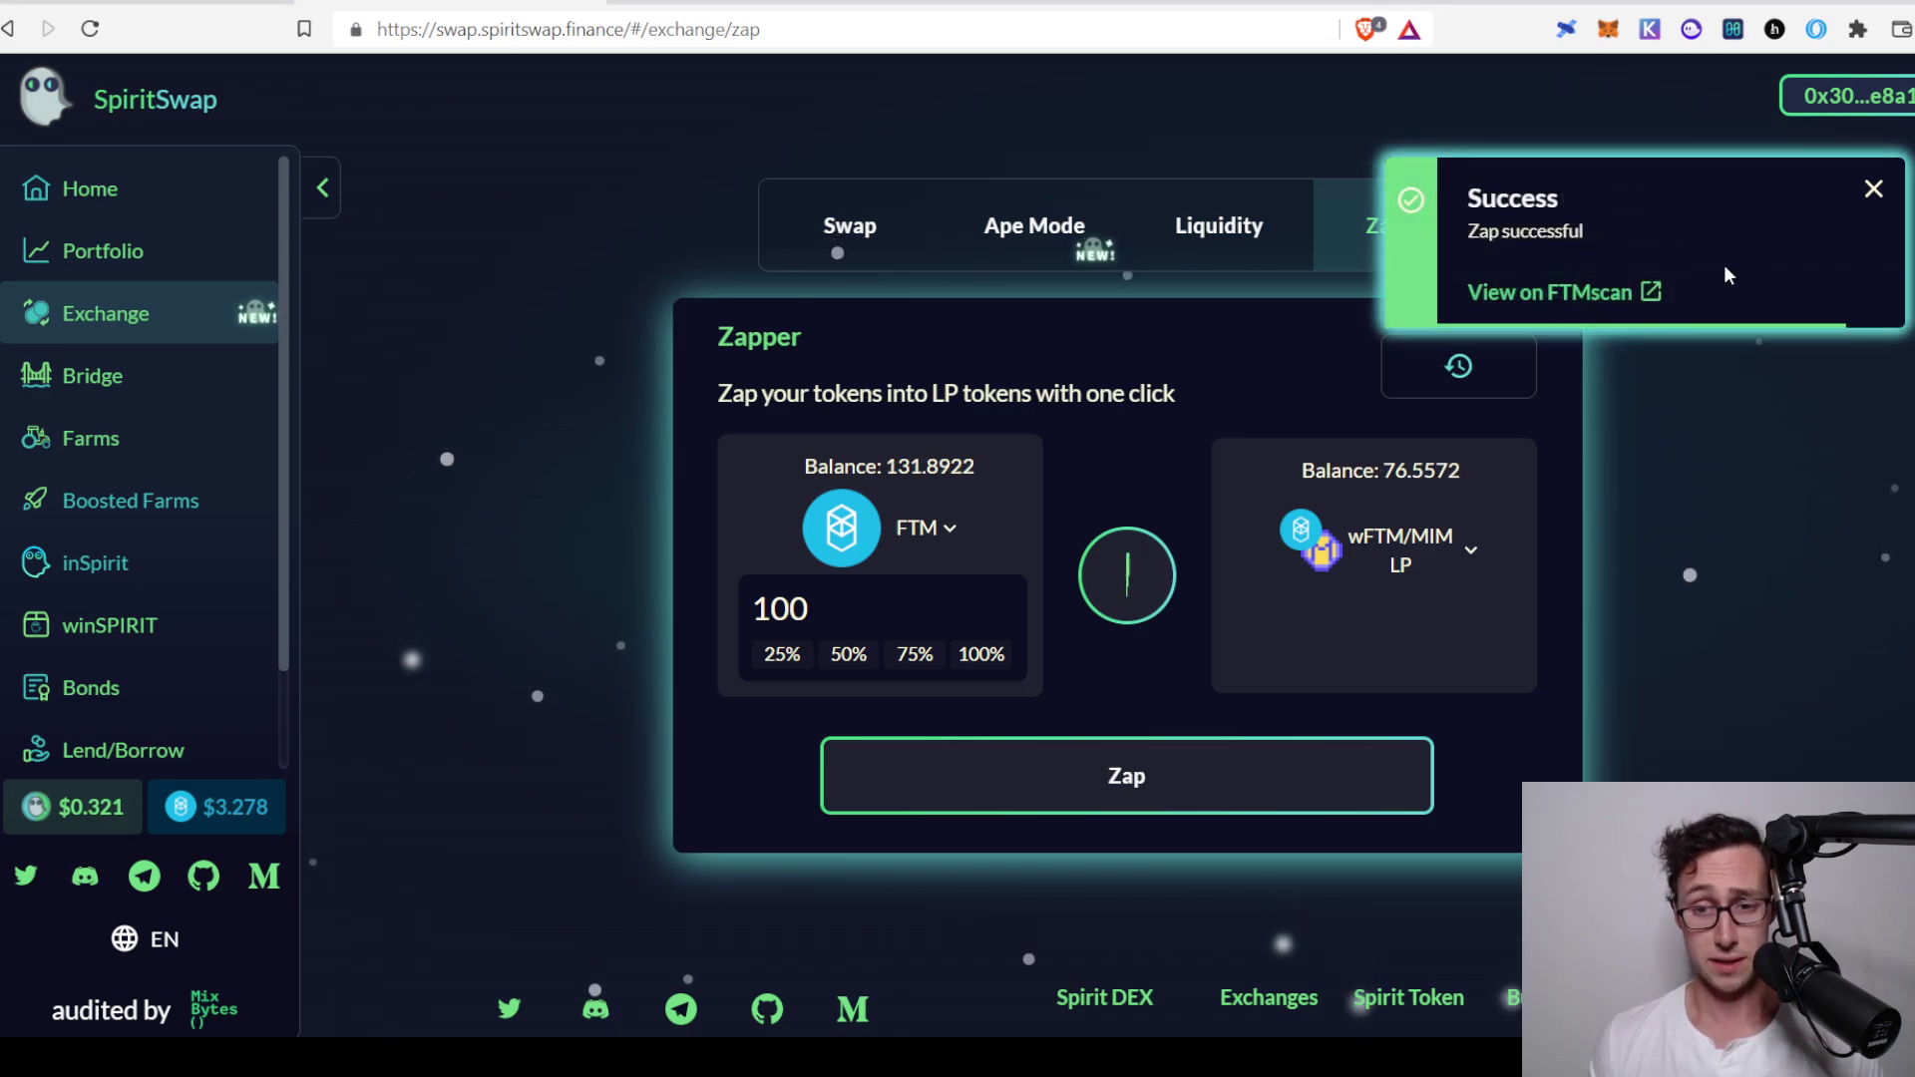
Stake the maximum 76.5572 MIM/FTM LP balance in Liquid Driver's MIM/FTM farm
click(190, 10)
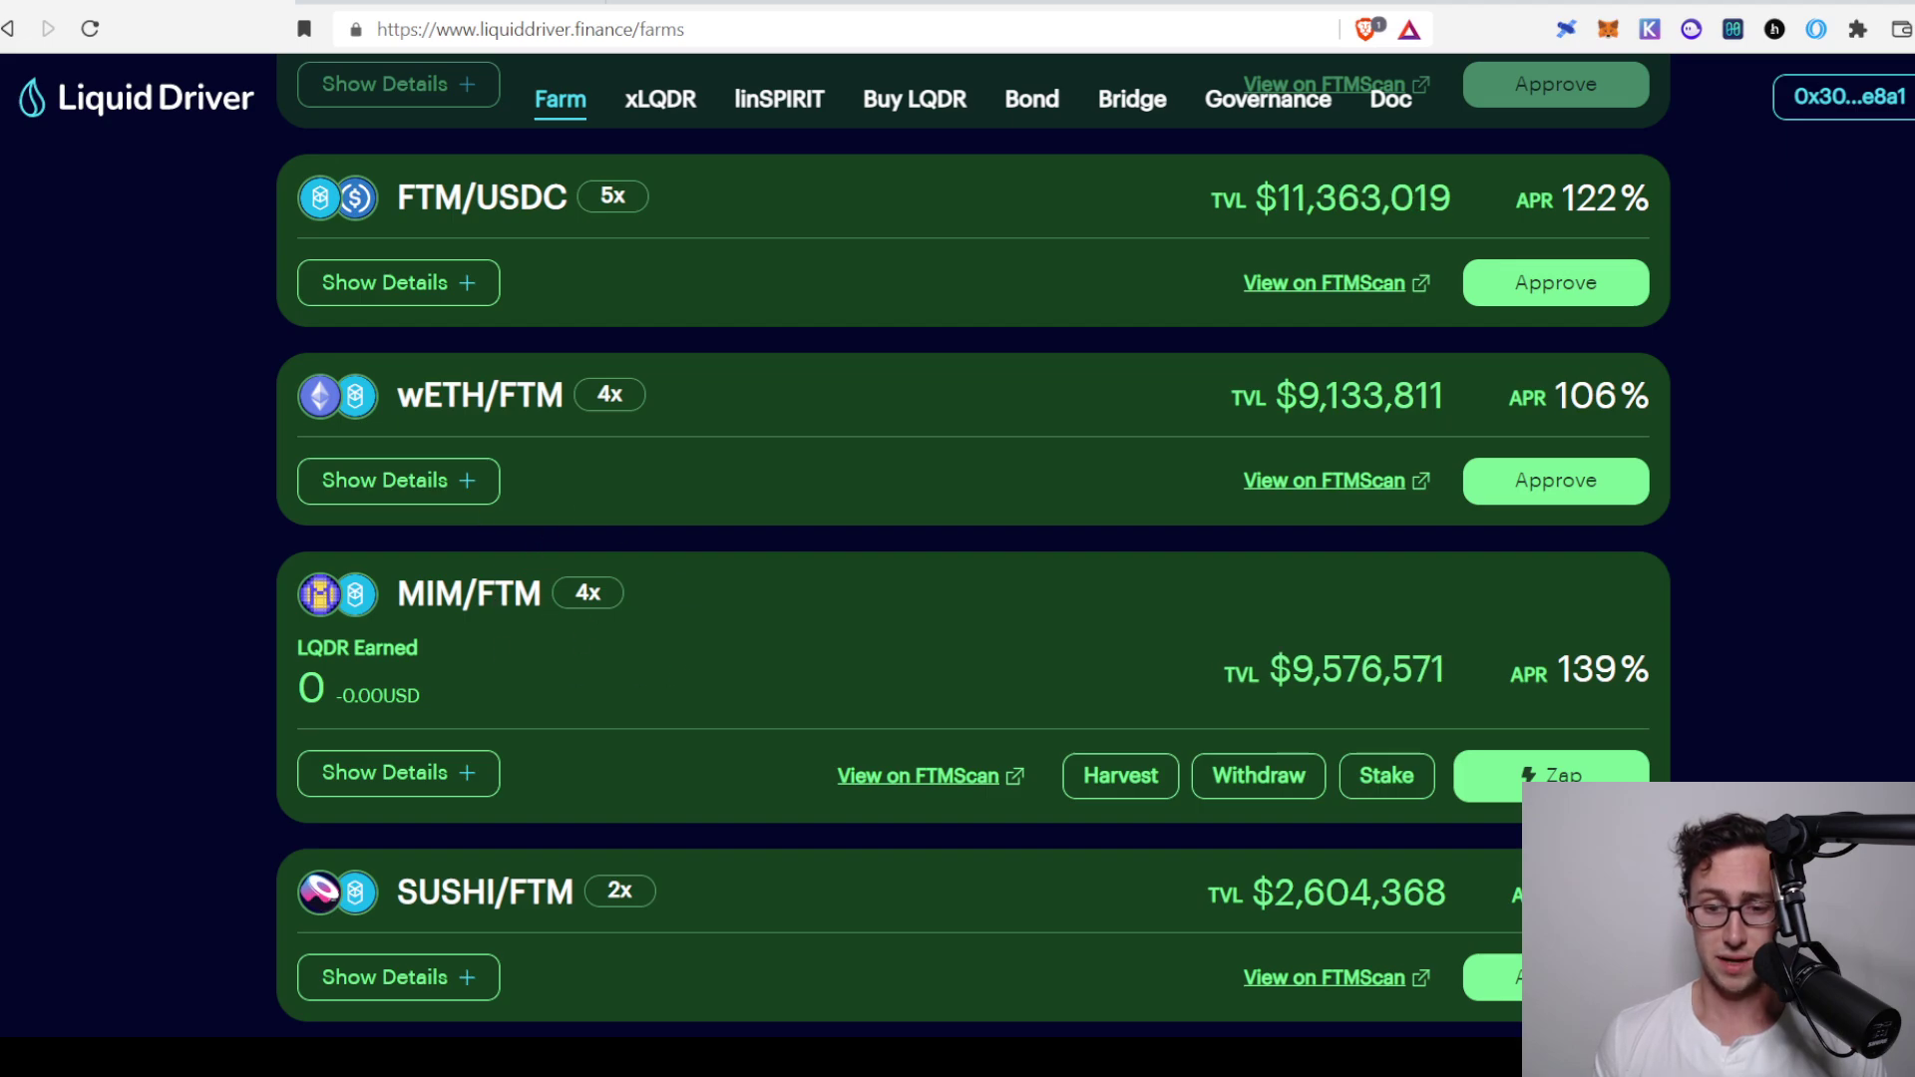
click(1386, 776)
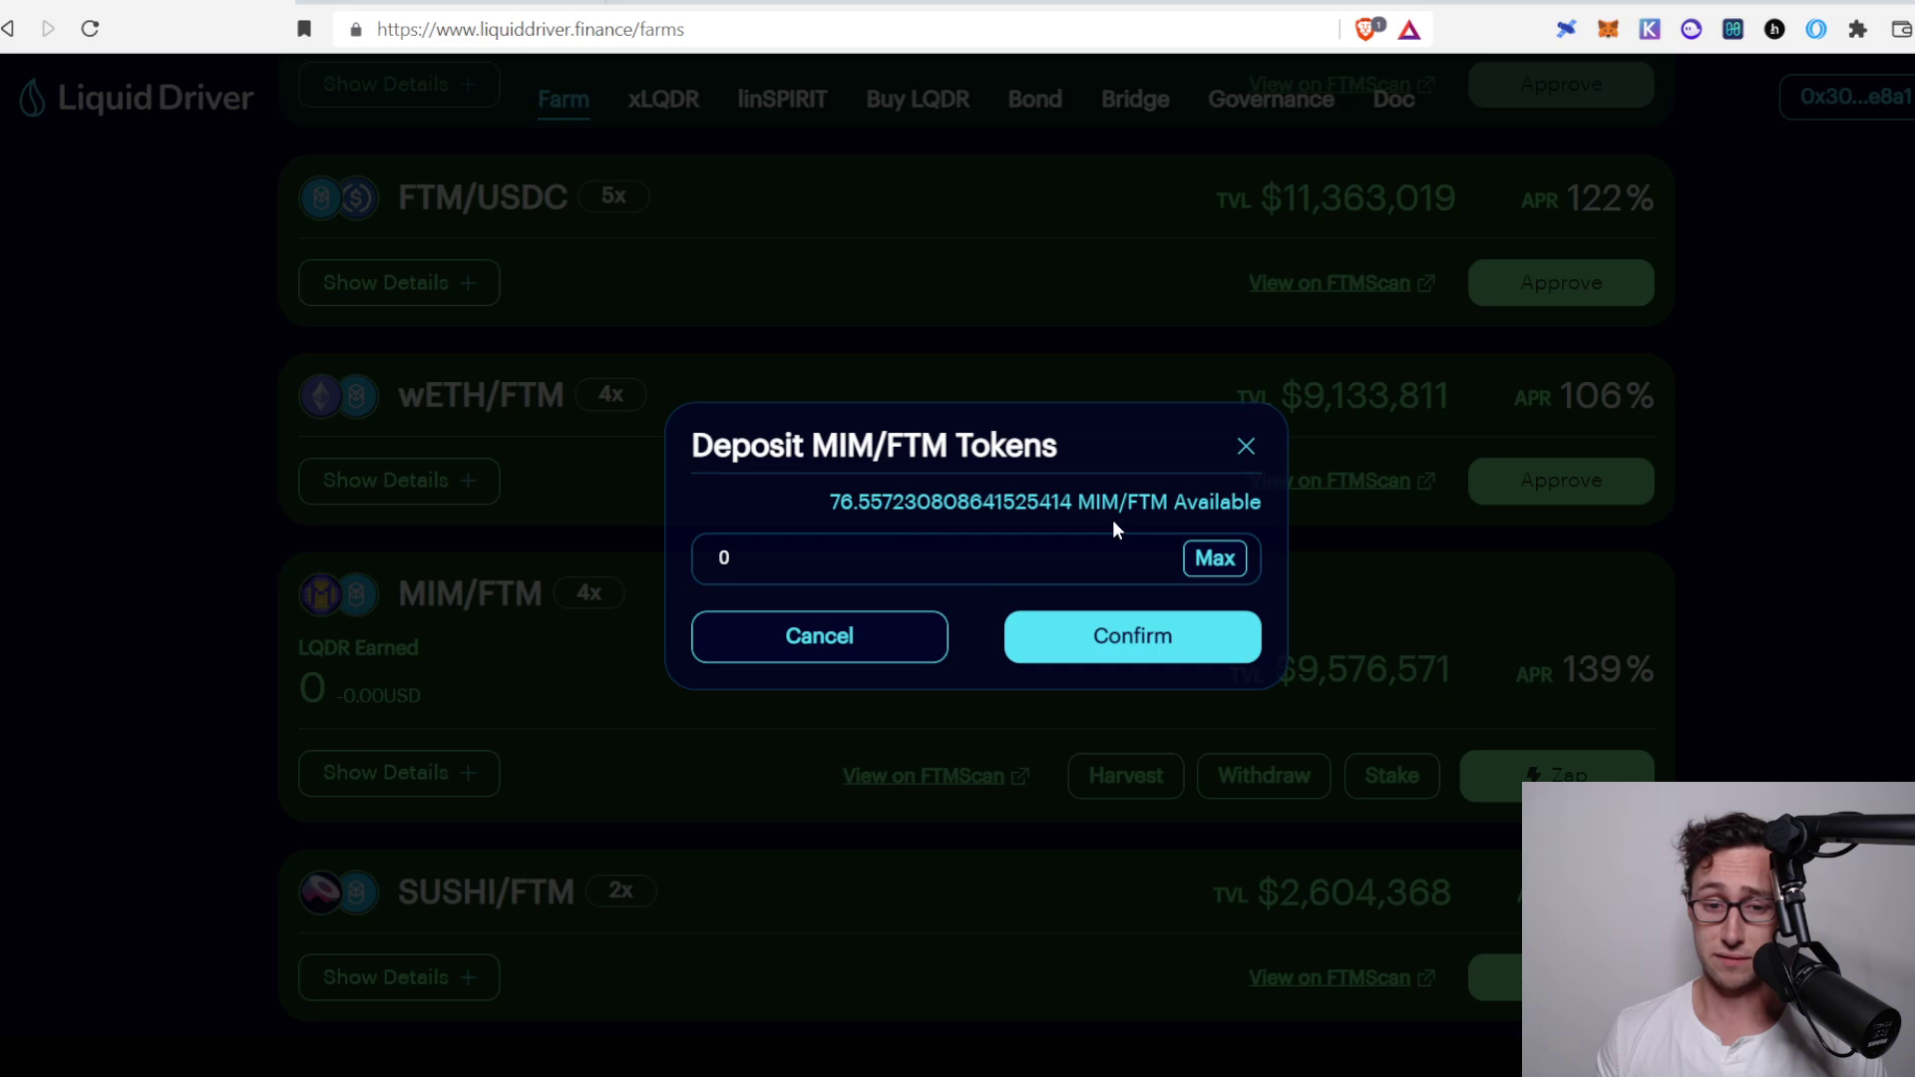
click(1235, 561)
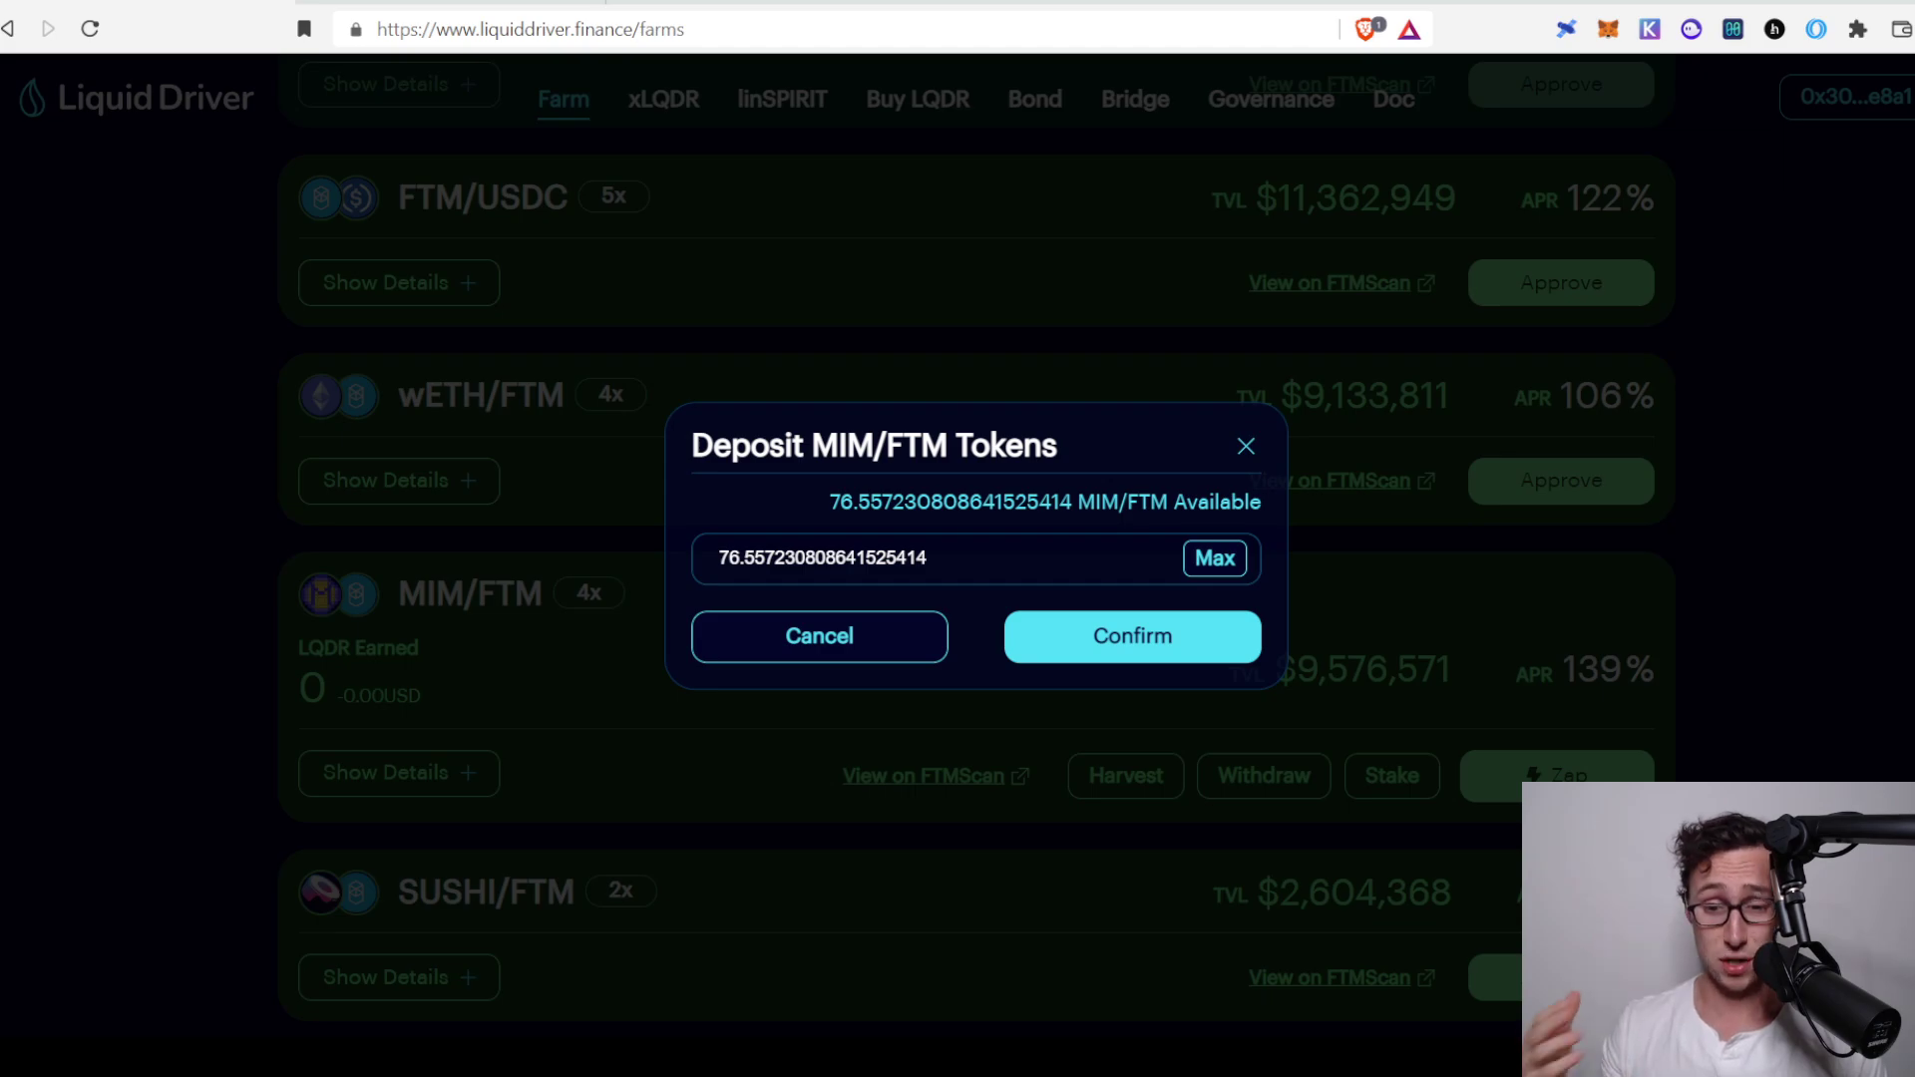
key(Escape)
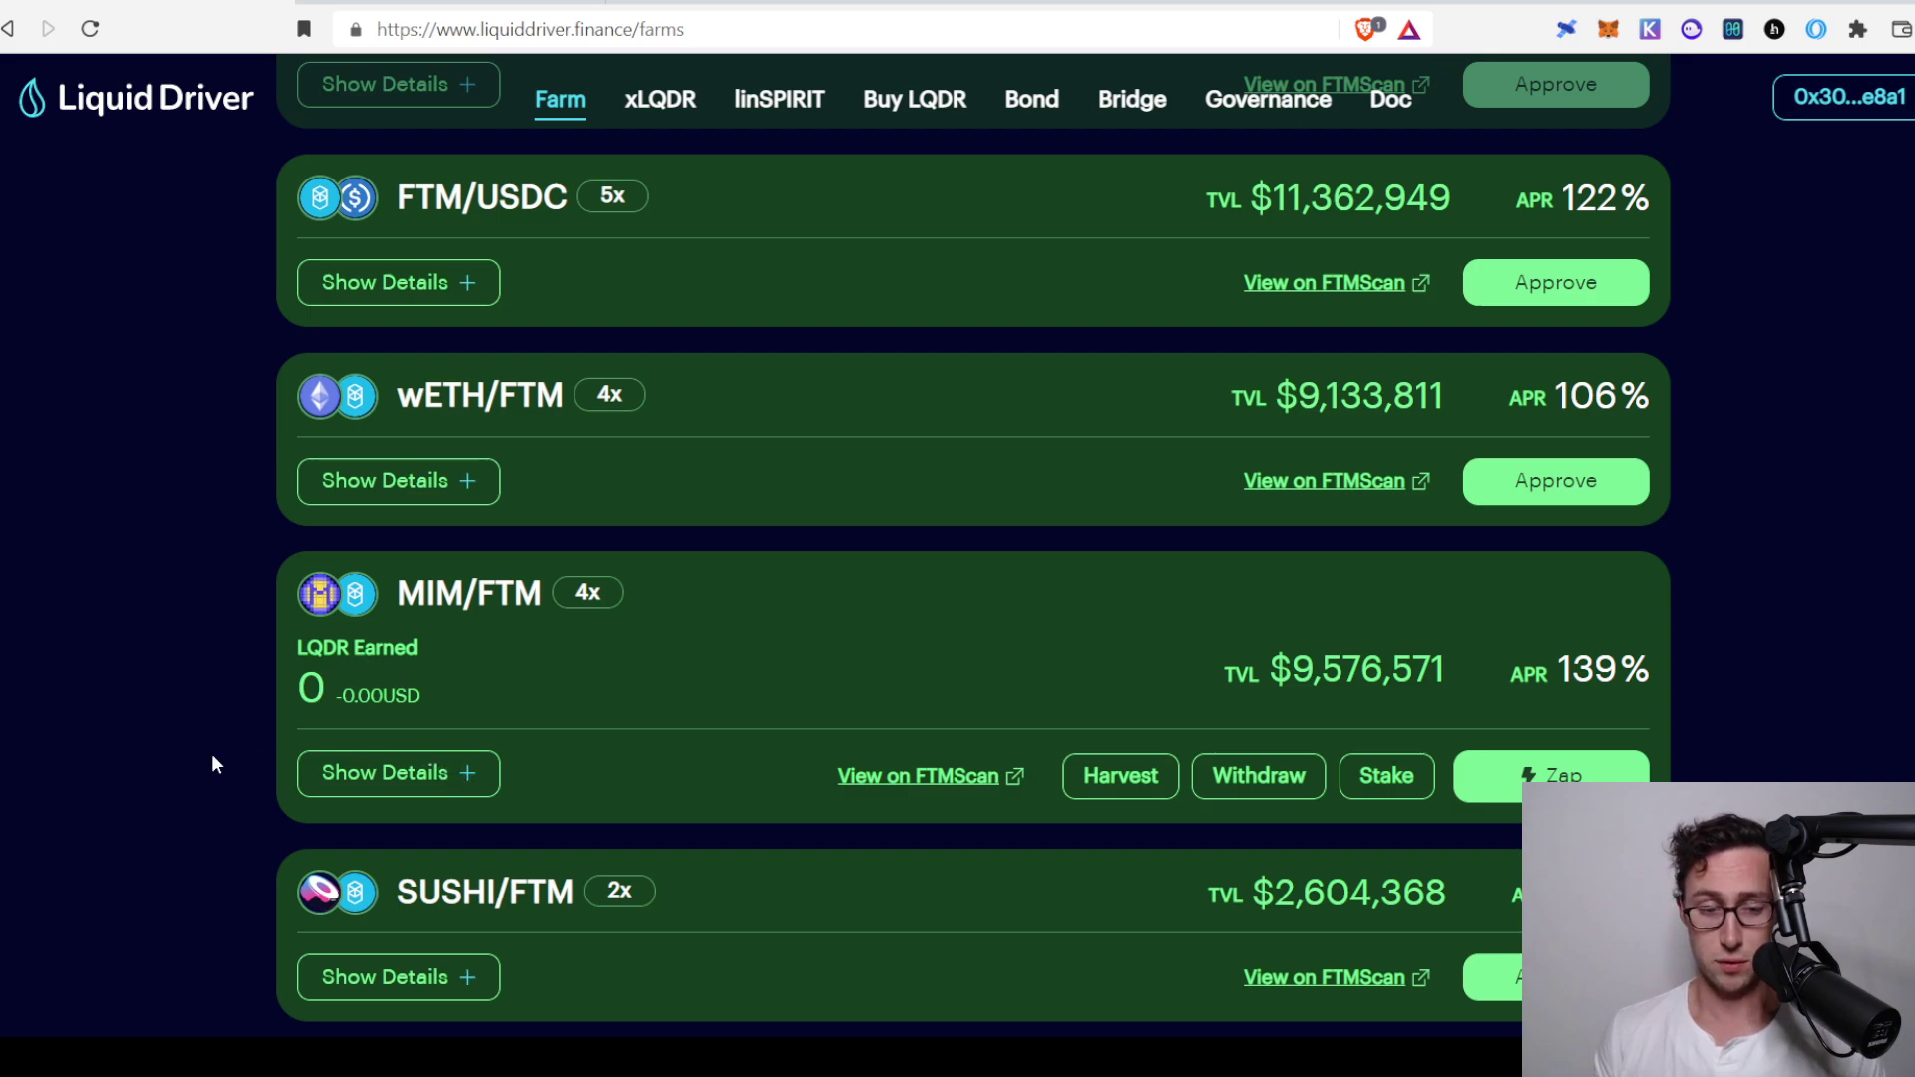
Expand the MIM/FTM farm details to check the $327.4 stake and 139% APR
click(304, 773)
scroll(267, 728, down, 1)
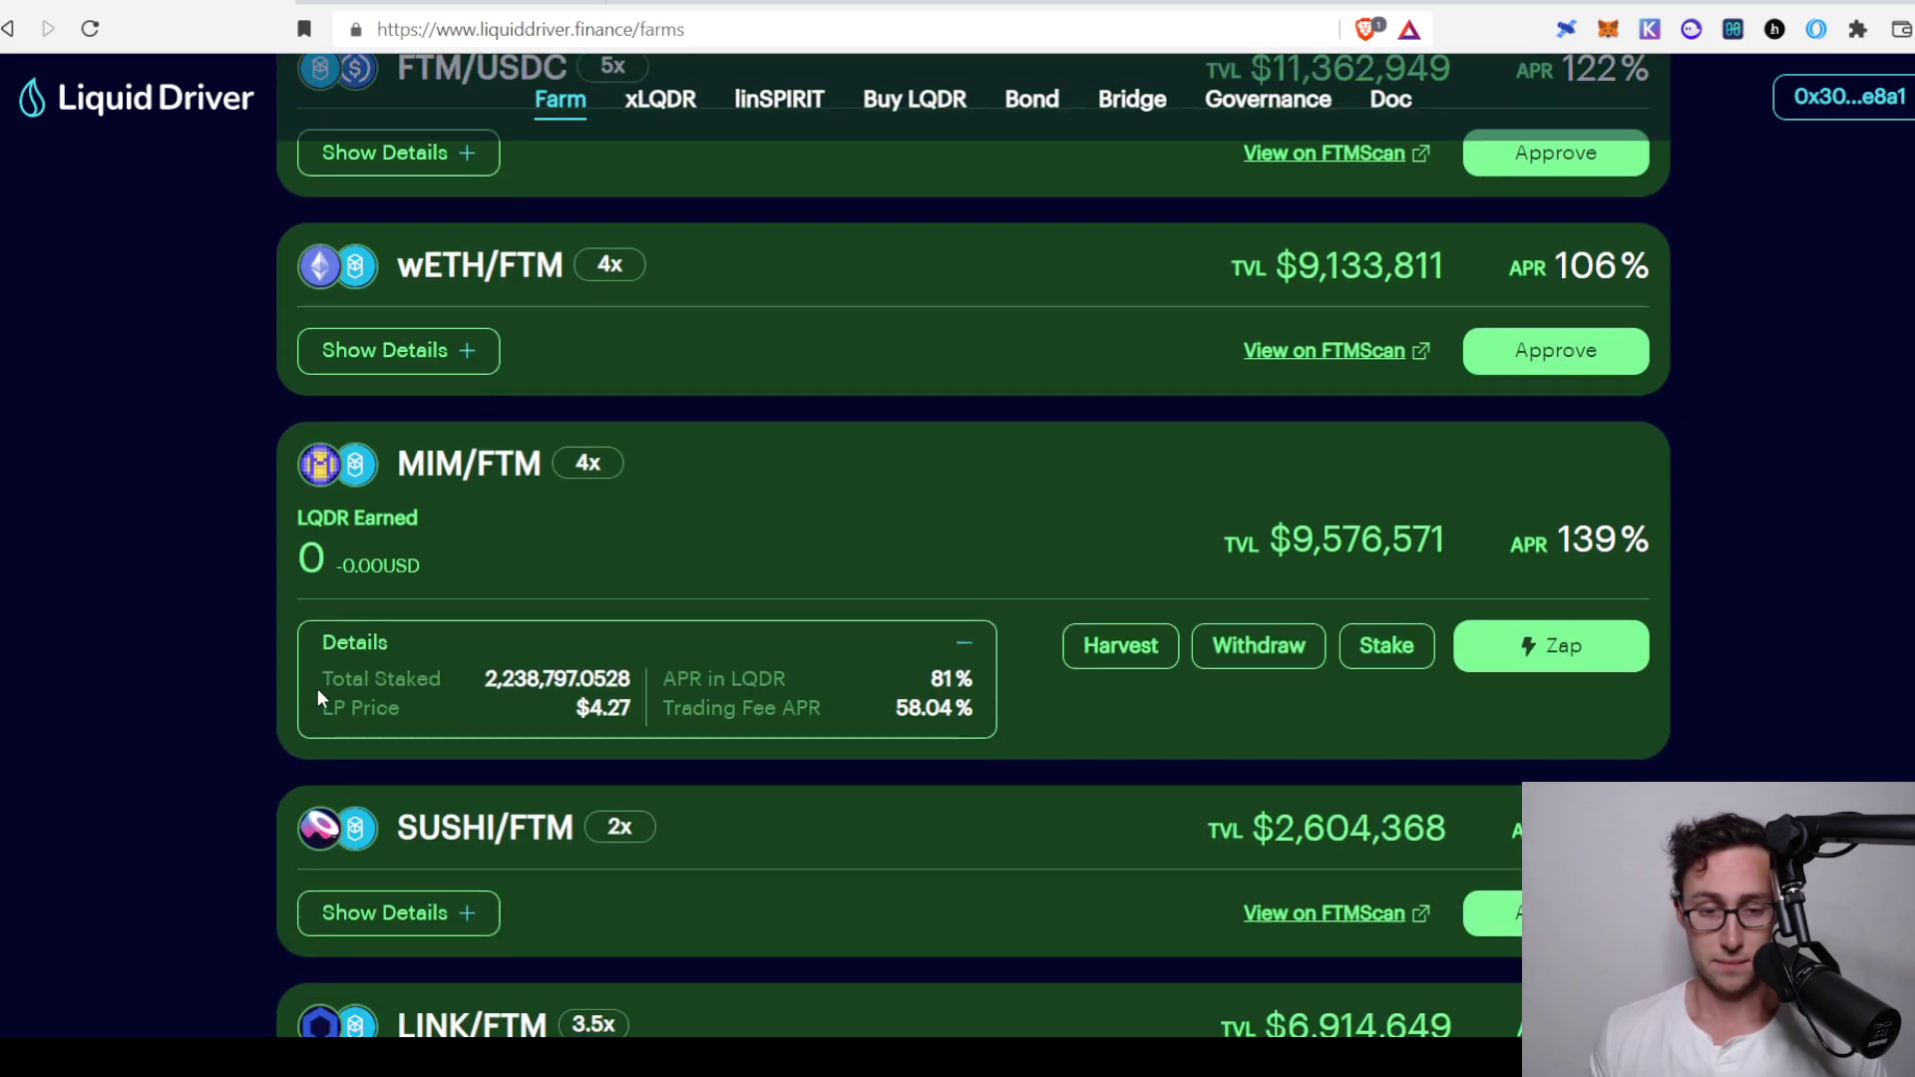
scroll(317, 690, down, 1)
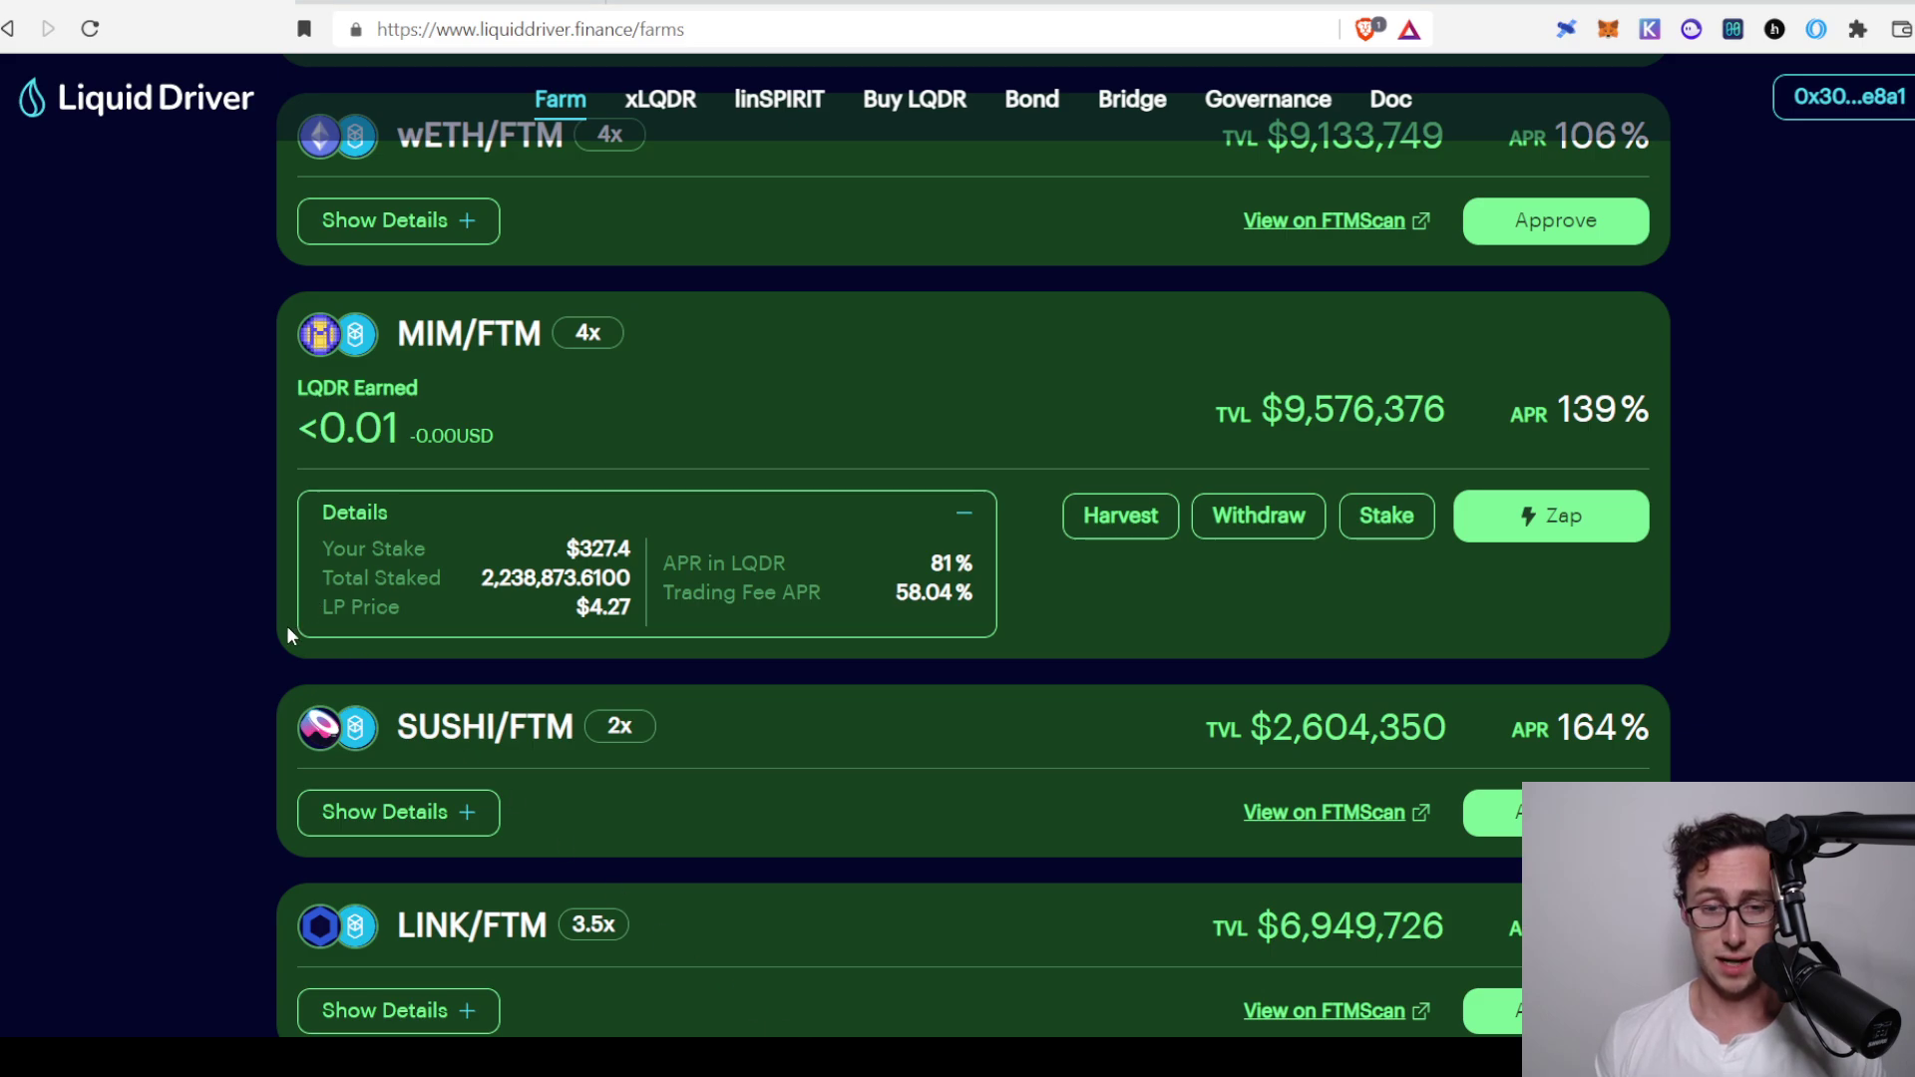
scroll(211, 771, up, 15)
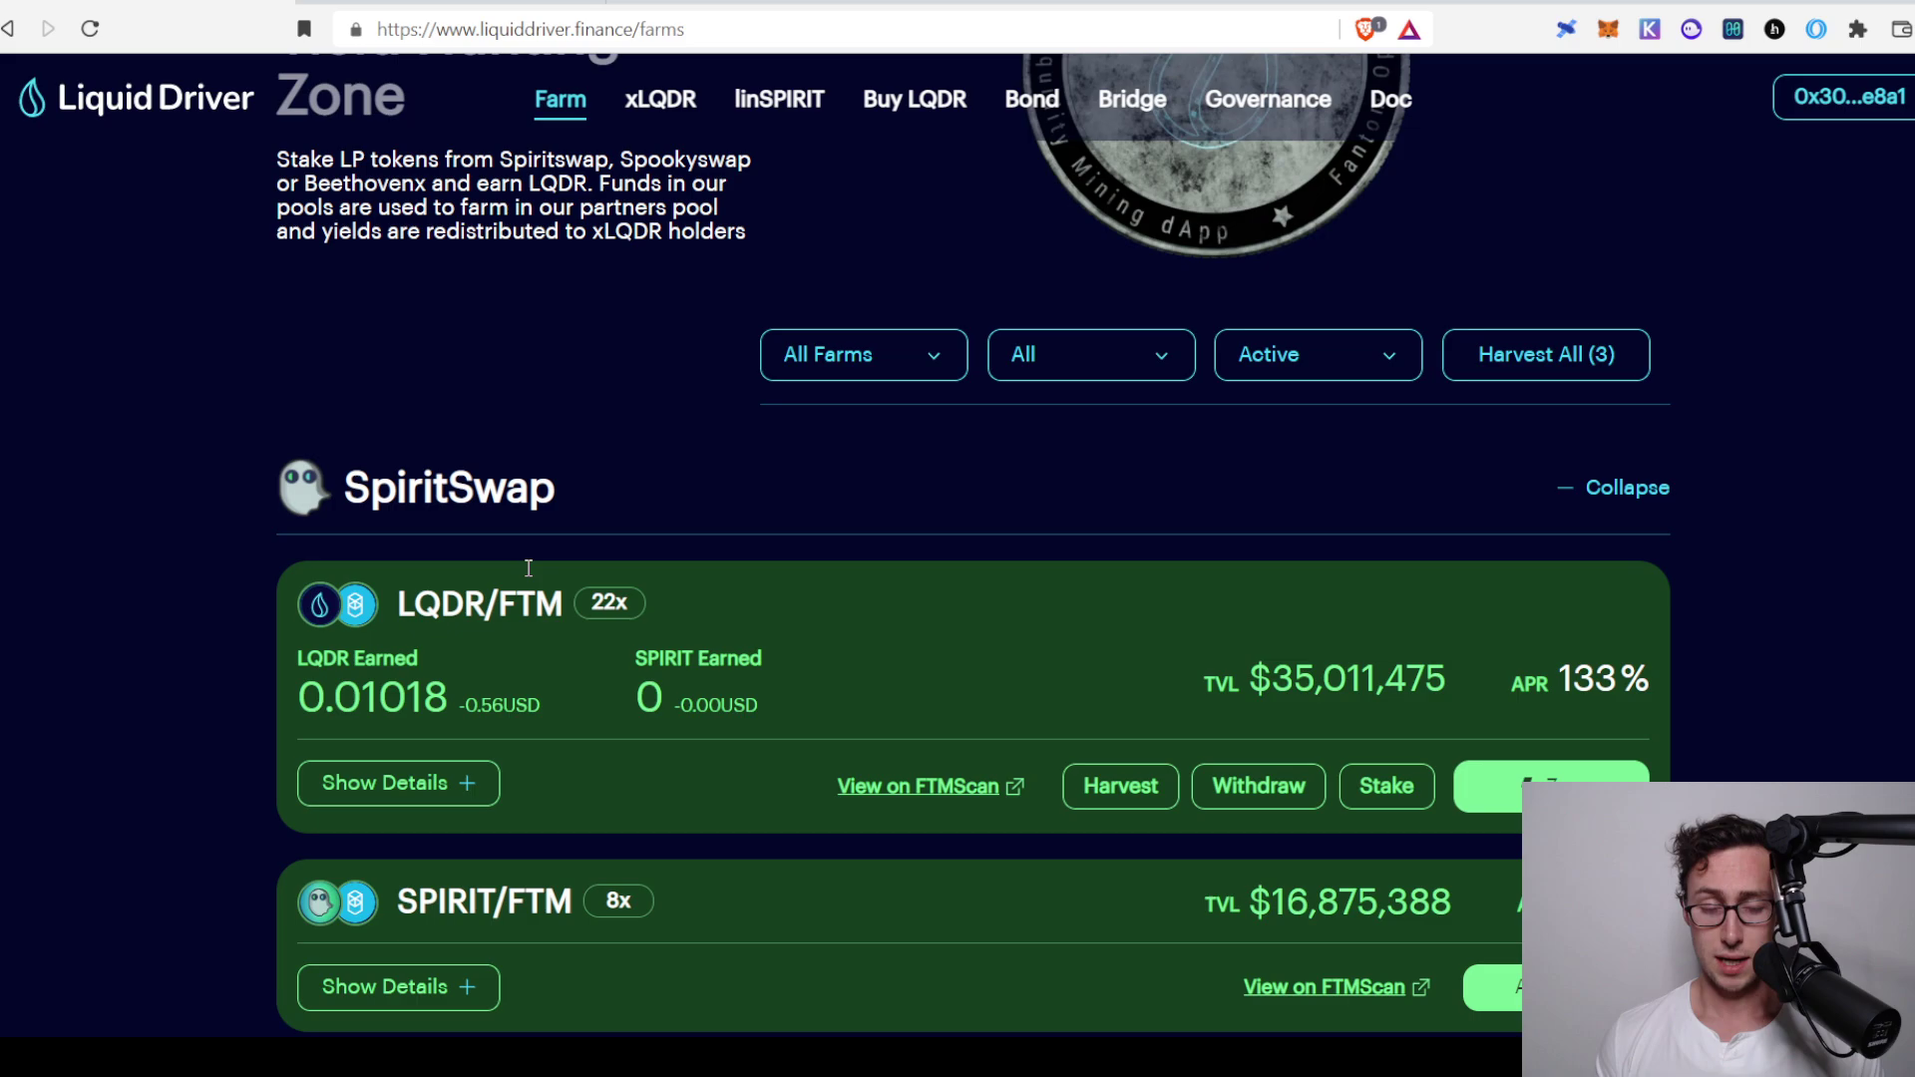
scroll(529, 604, down, 1)
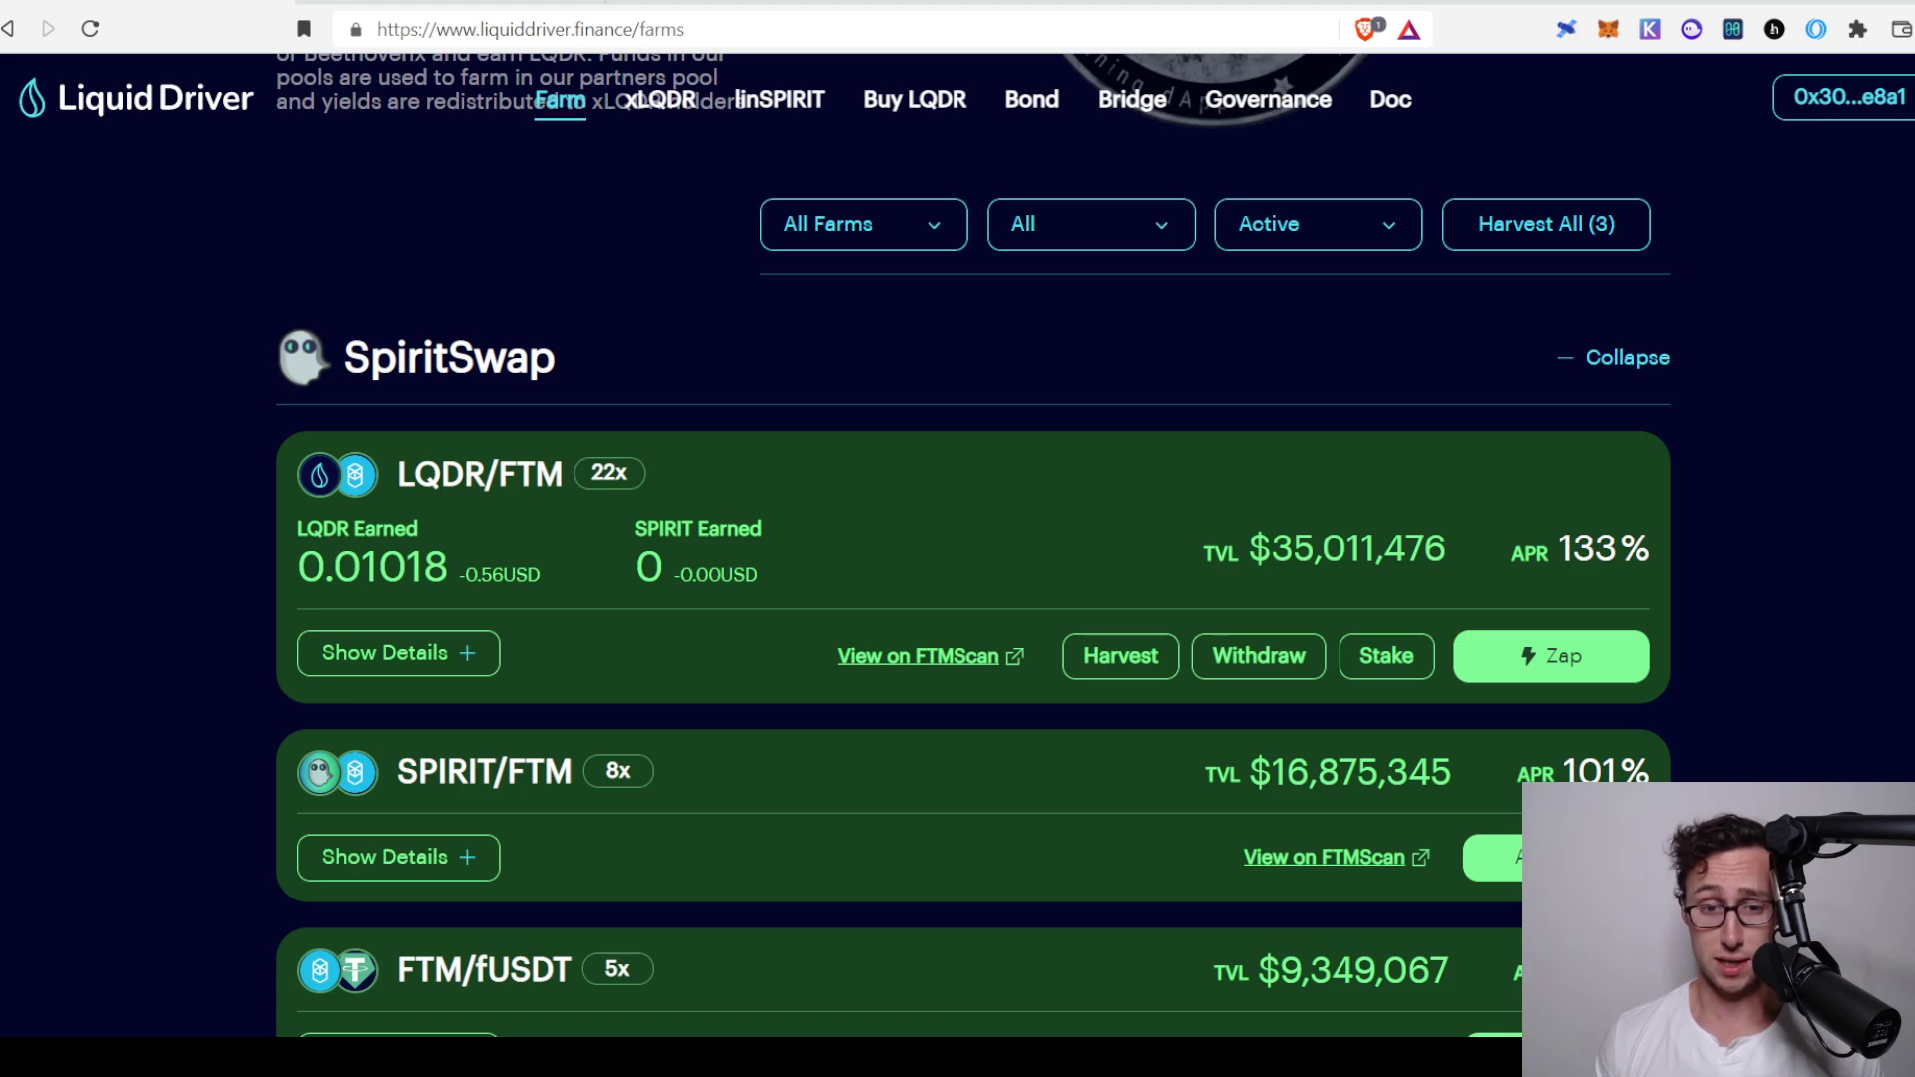
scroll(692, 107, up, 1)
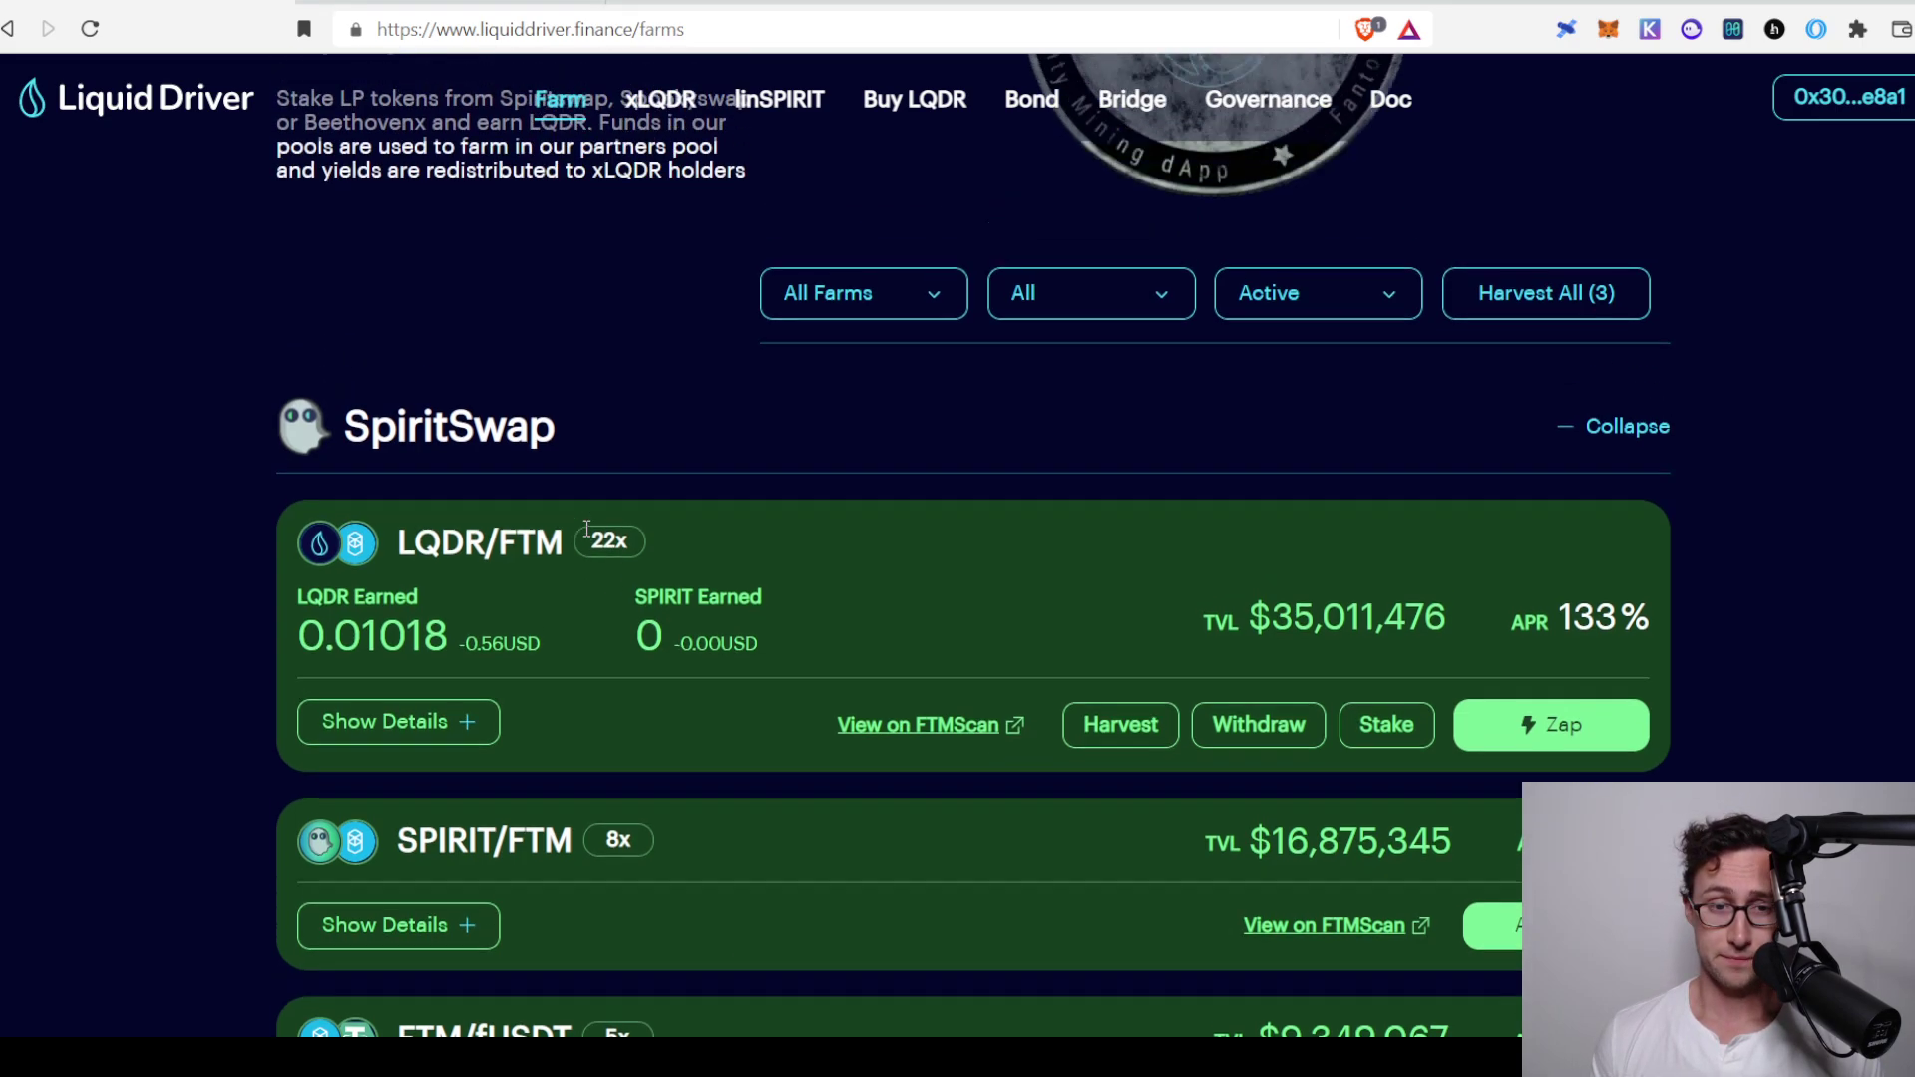
Open the xLQDR page and look over its LQDR lock options
click(668, 108)
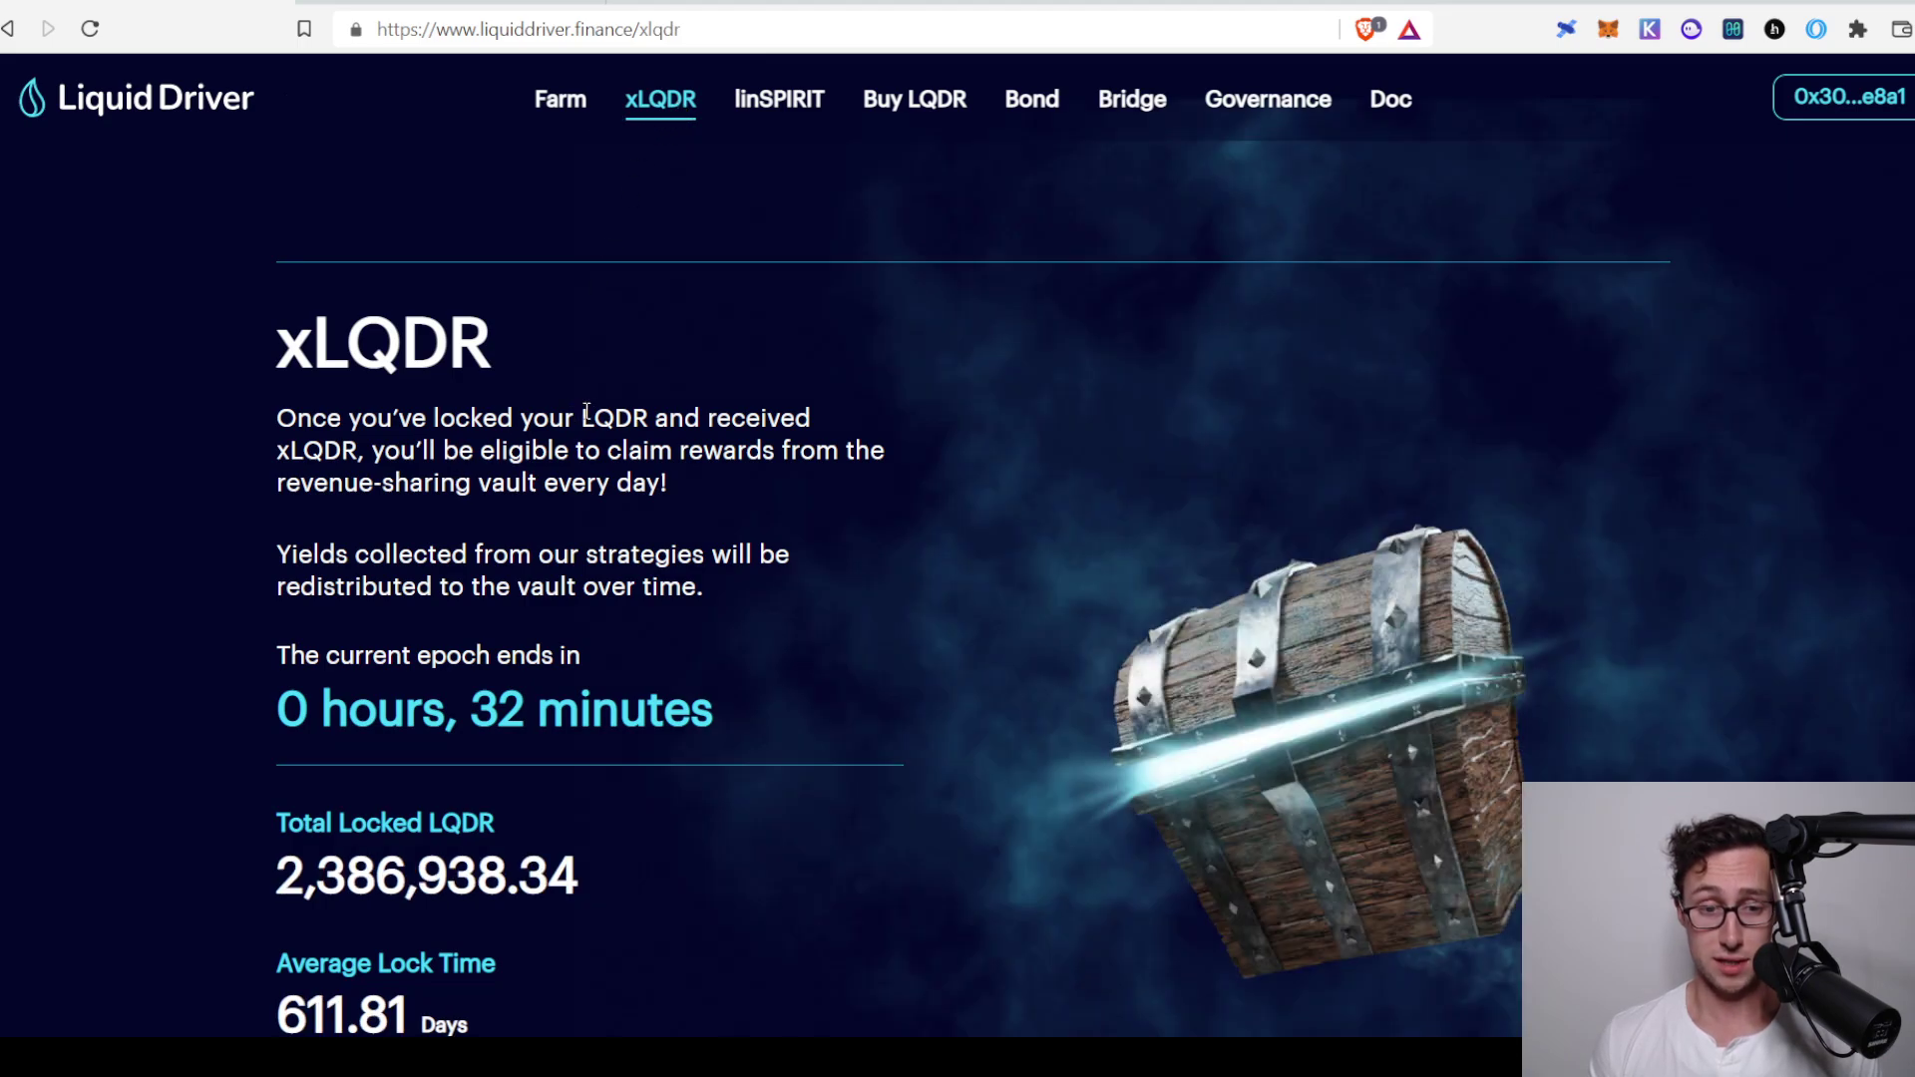
scroll(590, 423, down, 2)
scroll(590, 423, down, 10)
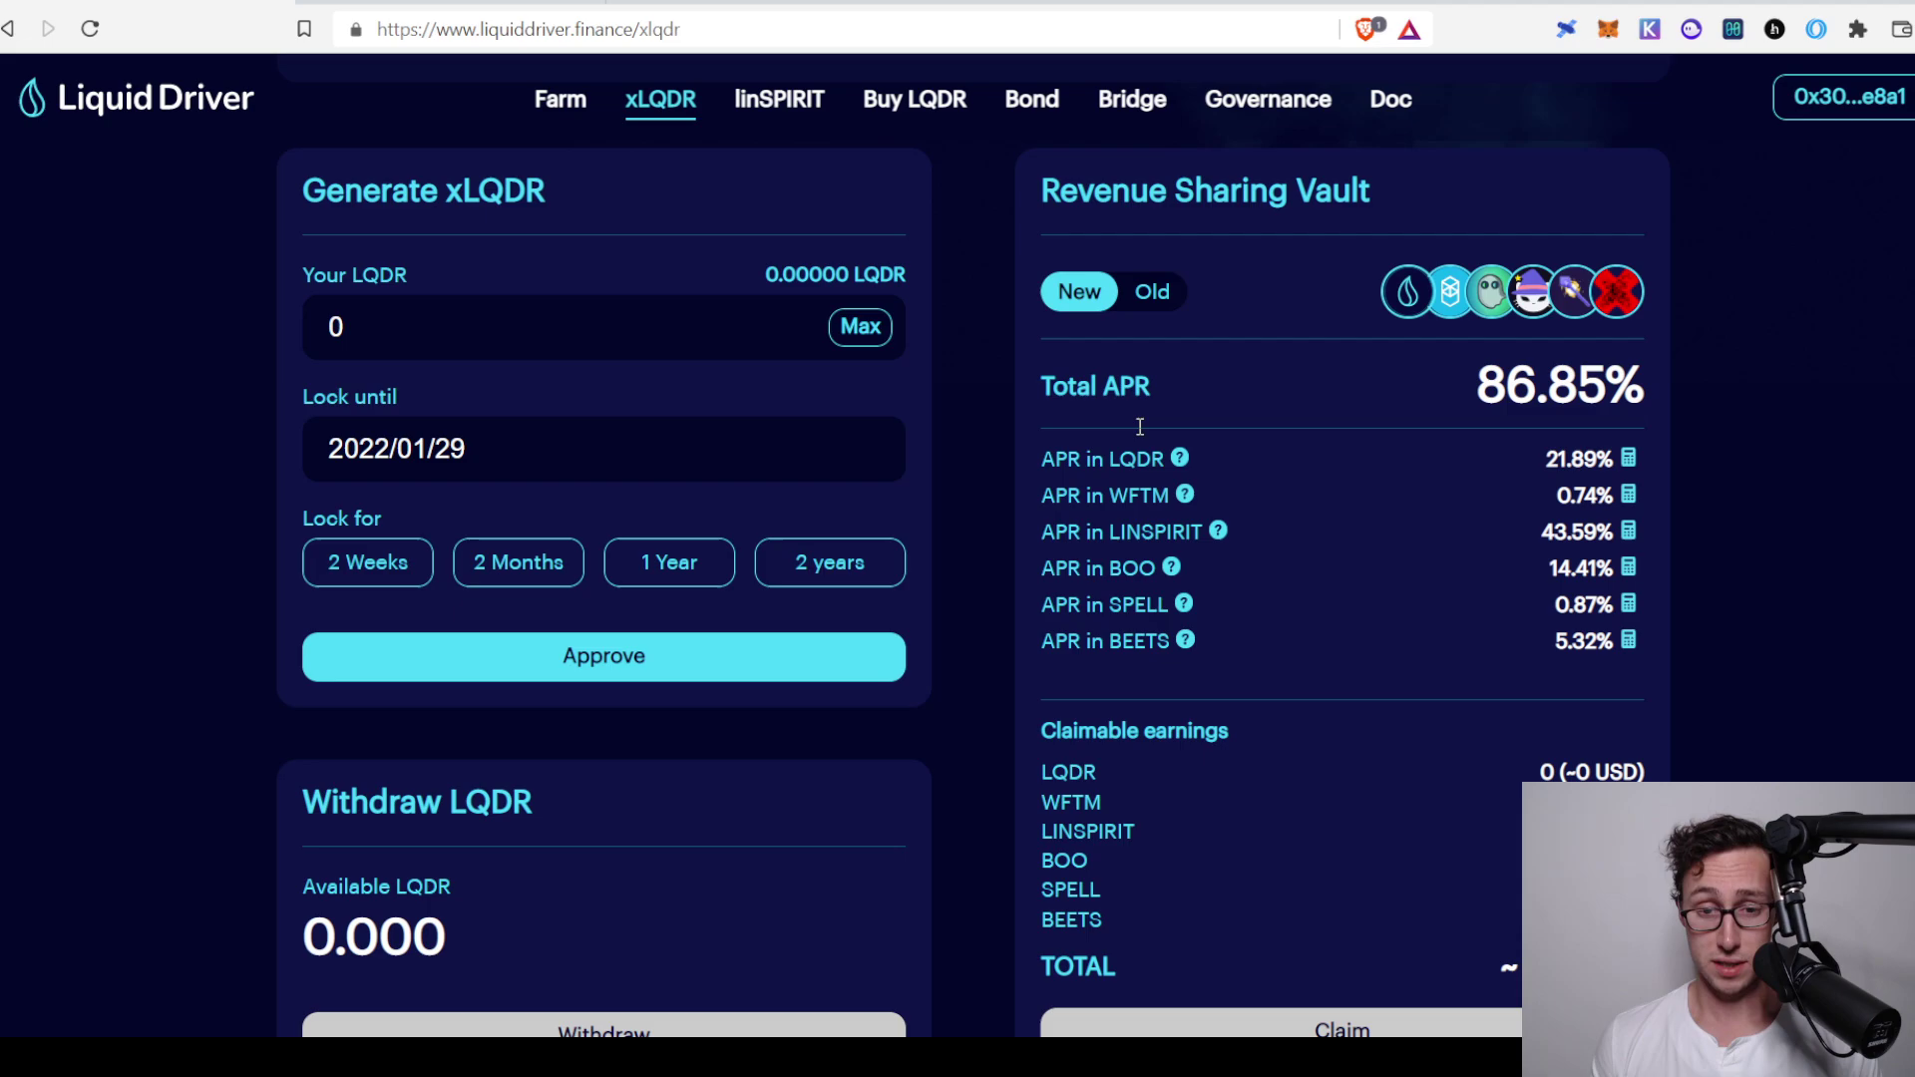
scroll(1398, 394, up, 1)
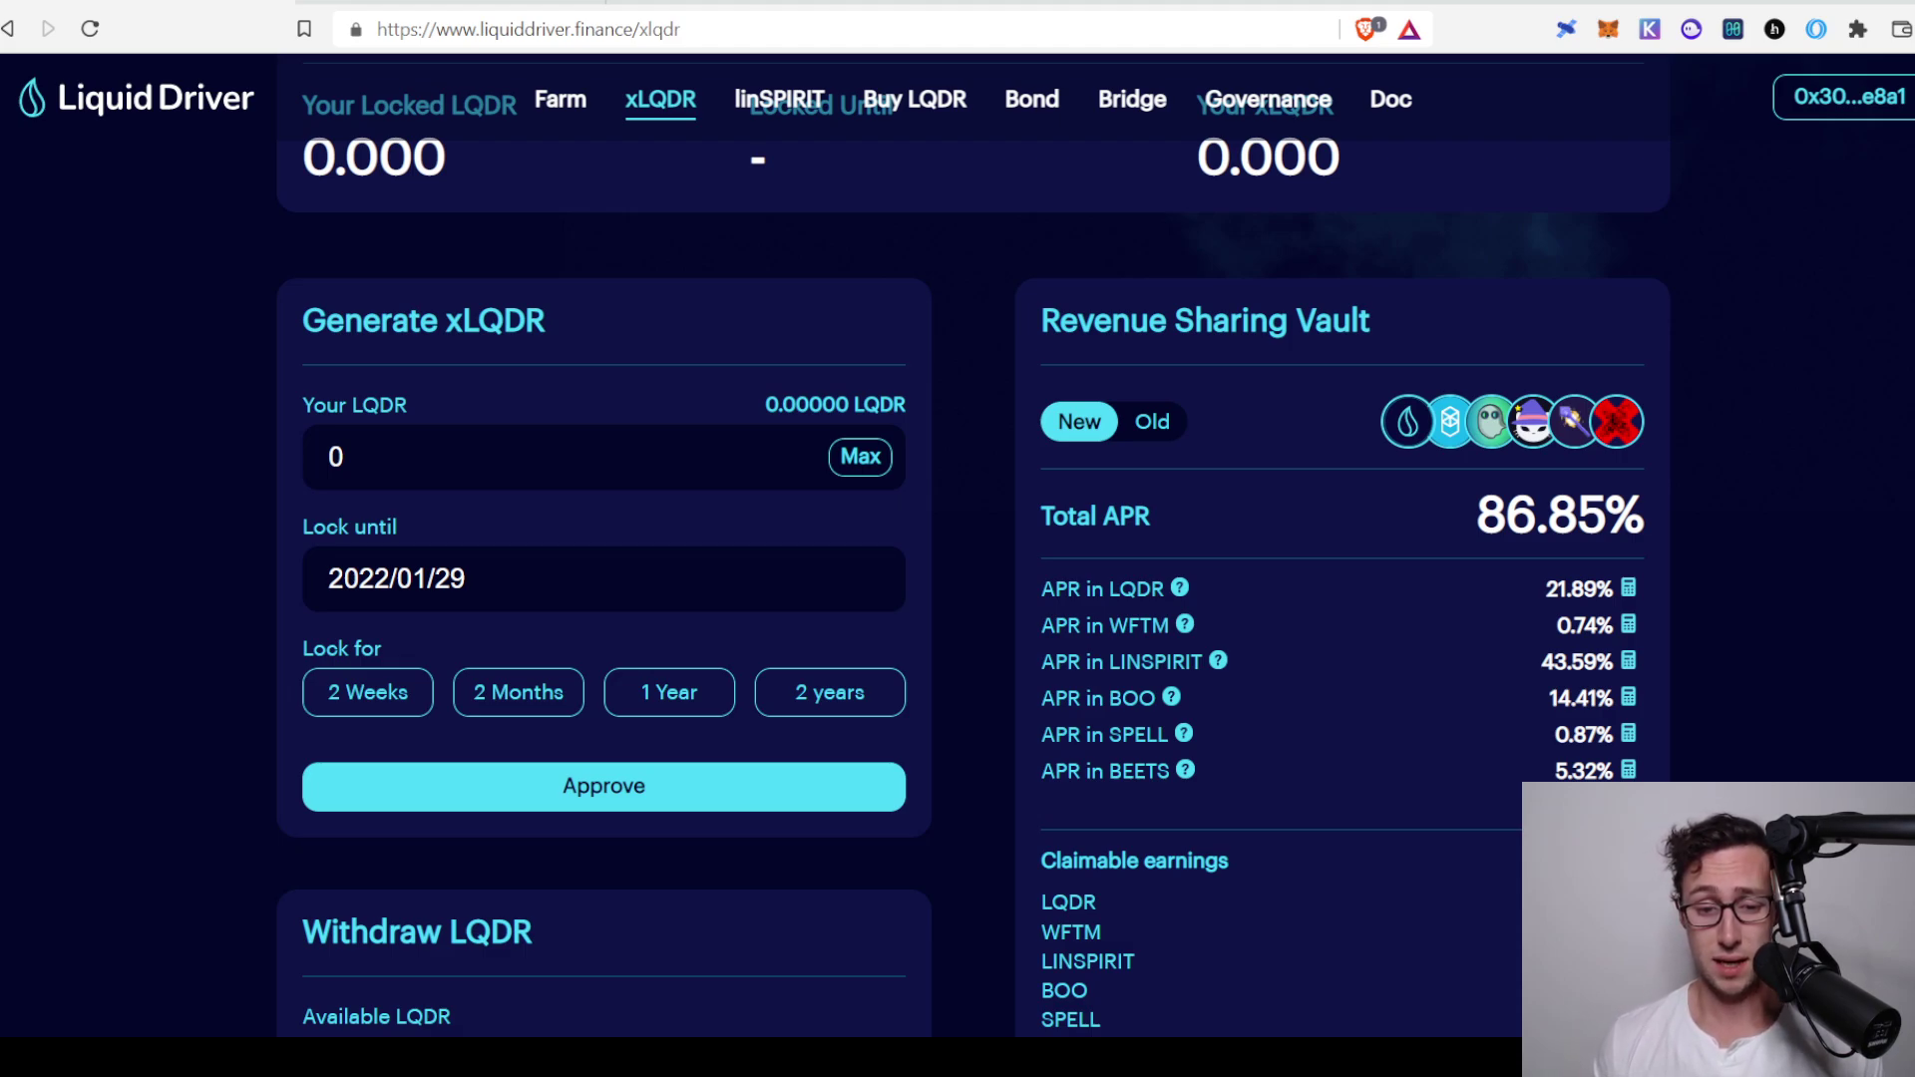
scroll(1526, 479, down, 1)
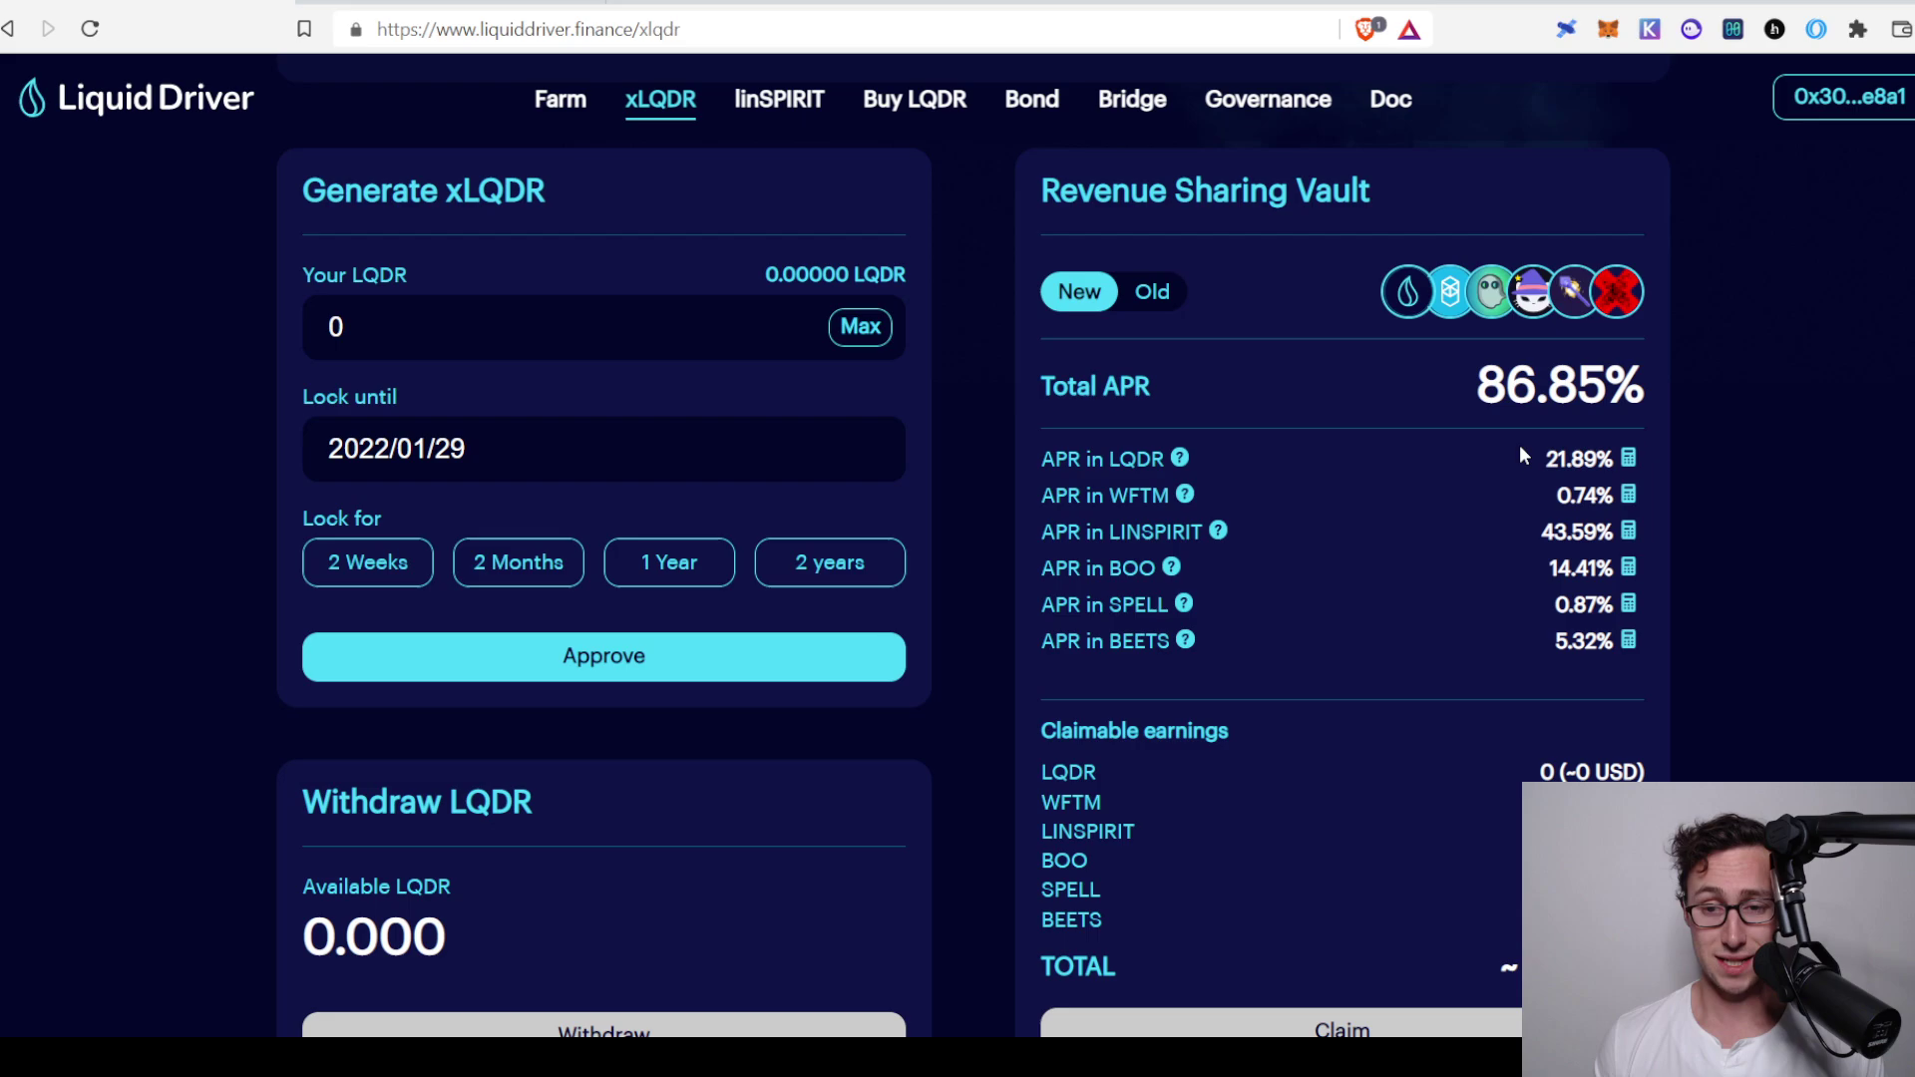
scroll(1523, 413, down, 1)
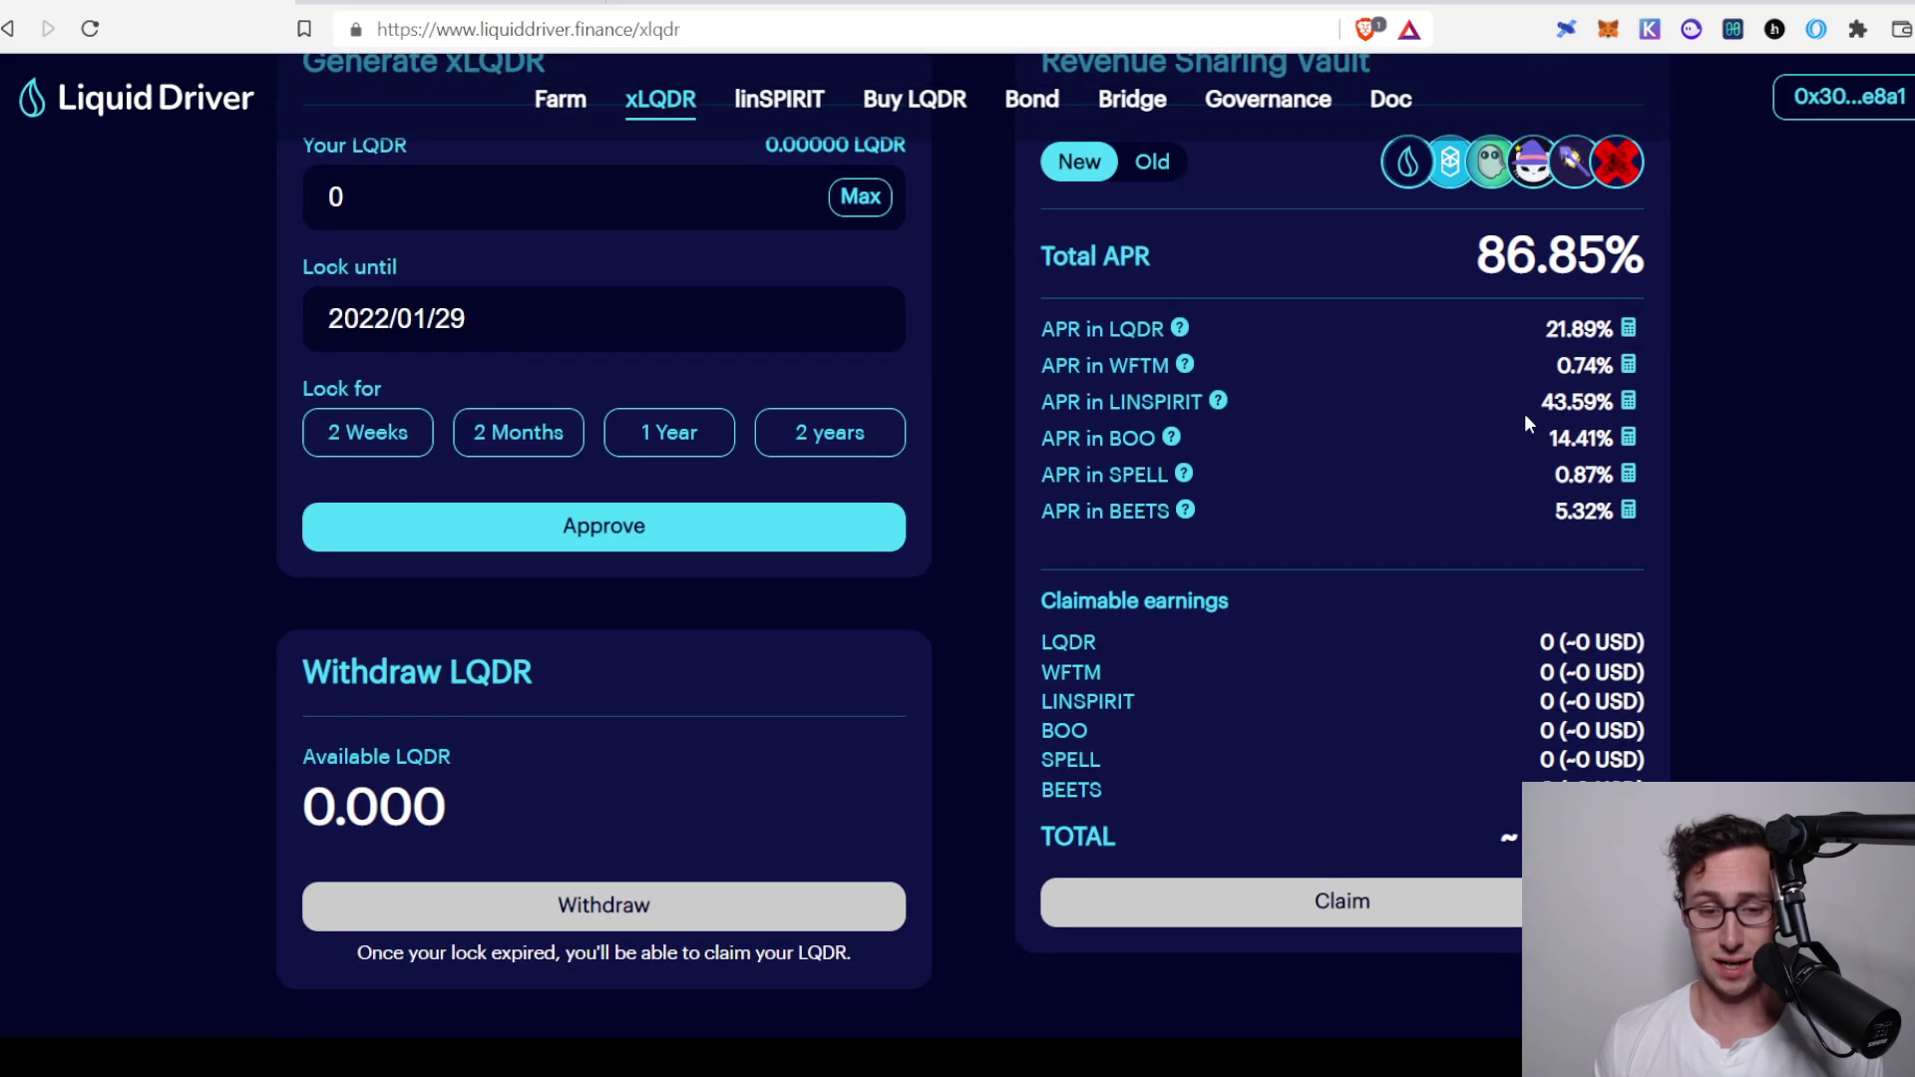
scroll(1396, 459, up, 2)
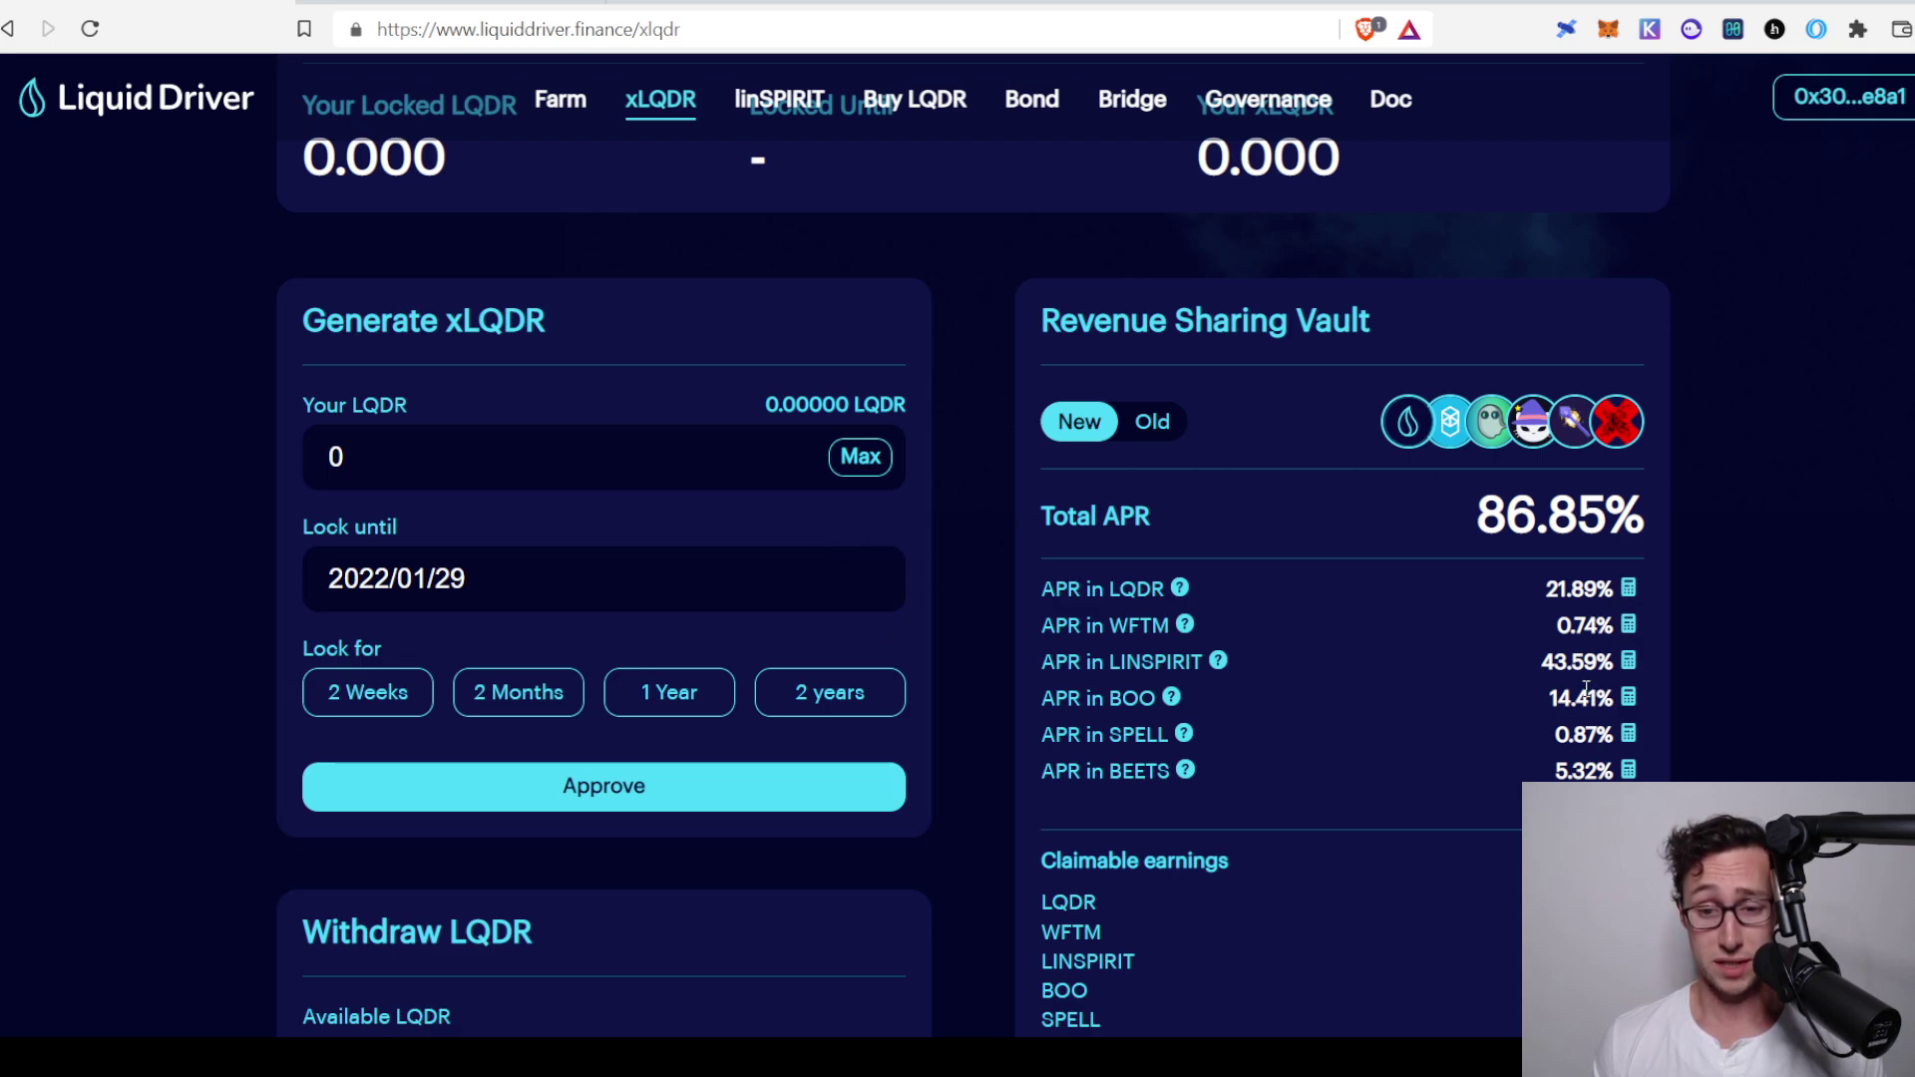
scroll(1426, 703, down, 3)
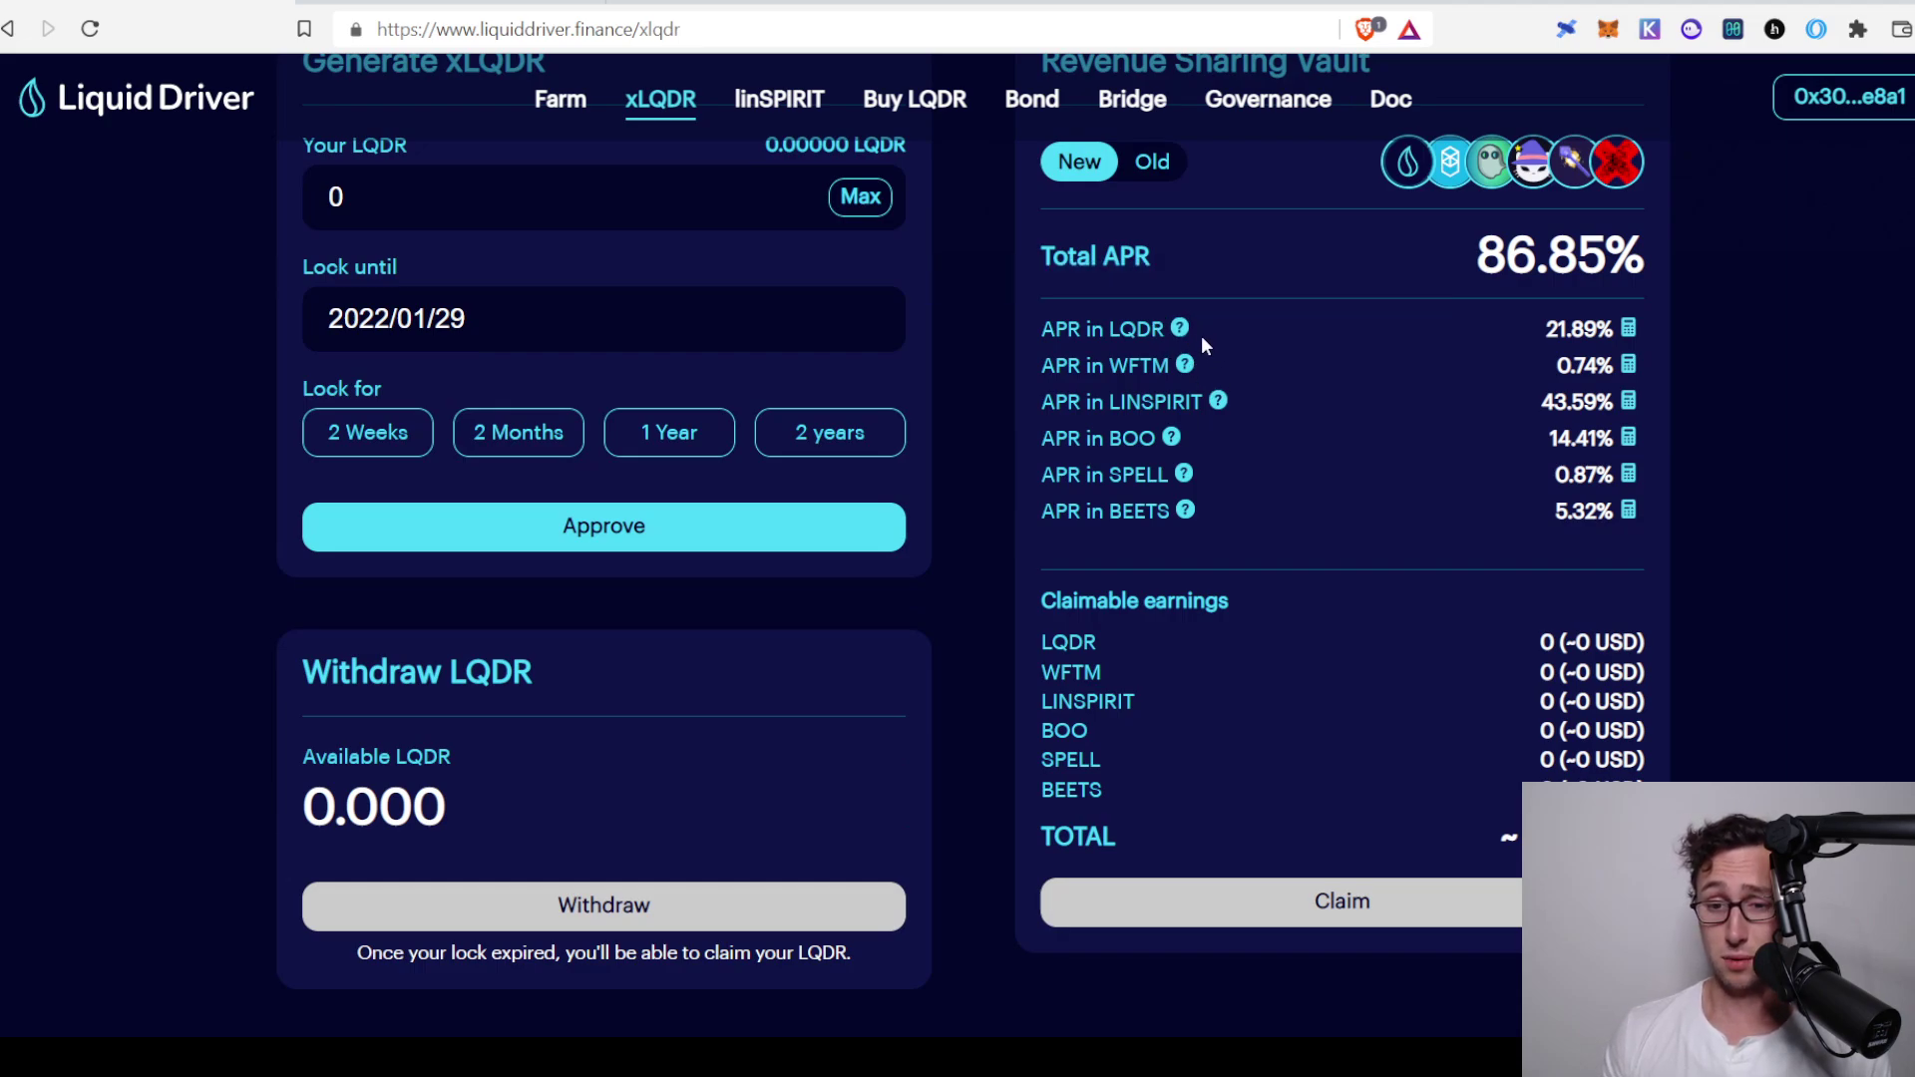
Check the Revenue Sharing Vault's 86.81% total APR breakdown and the zero claimable earnings
mouse_move(1219, 401)
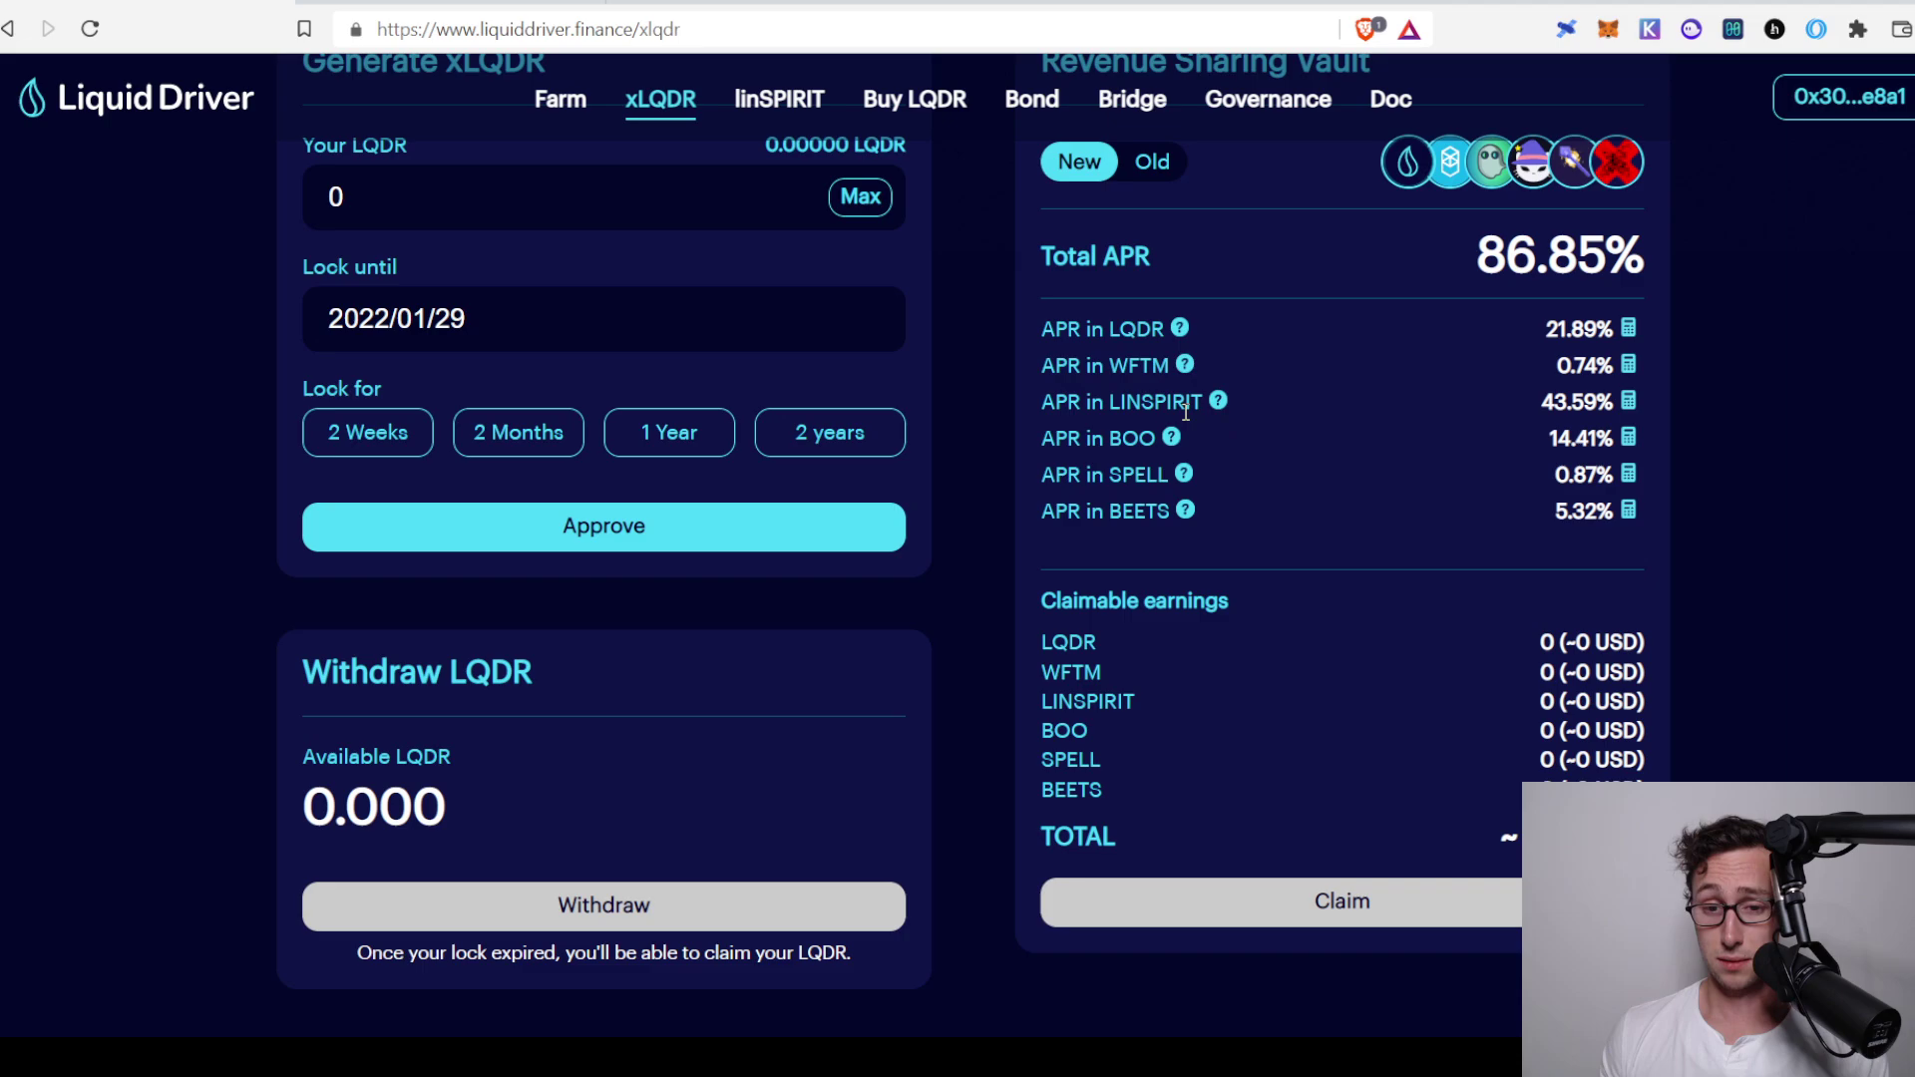
scroll(1253, 429, up, 6)
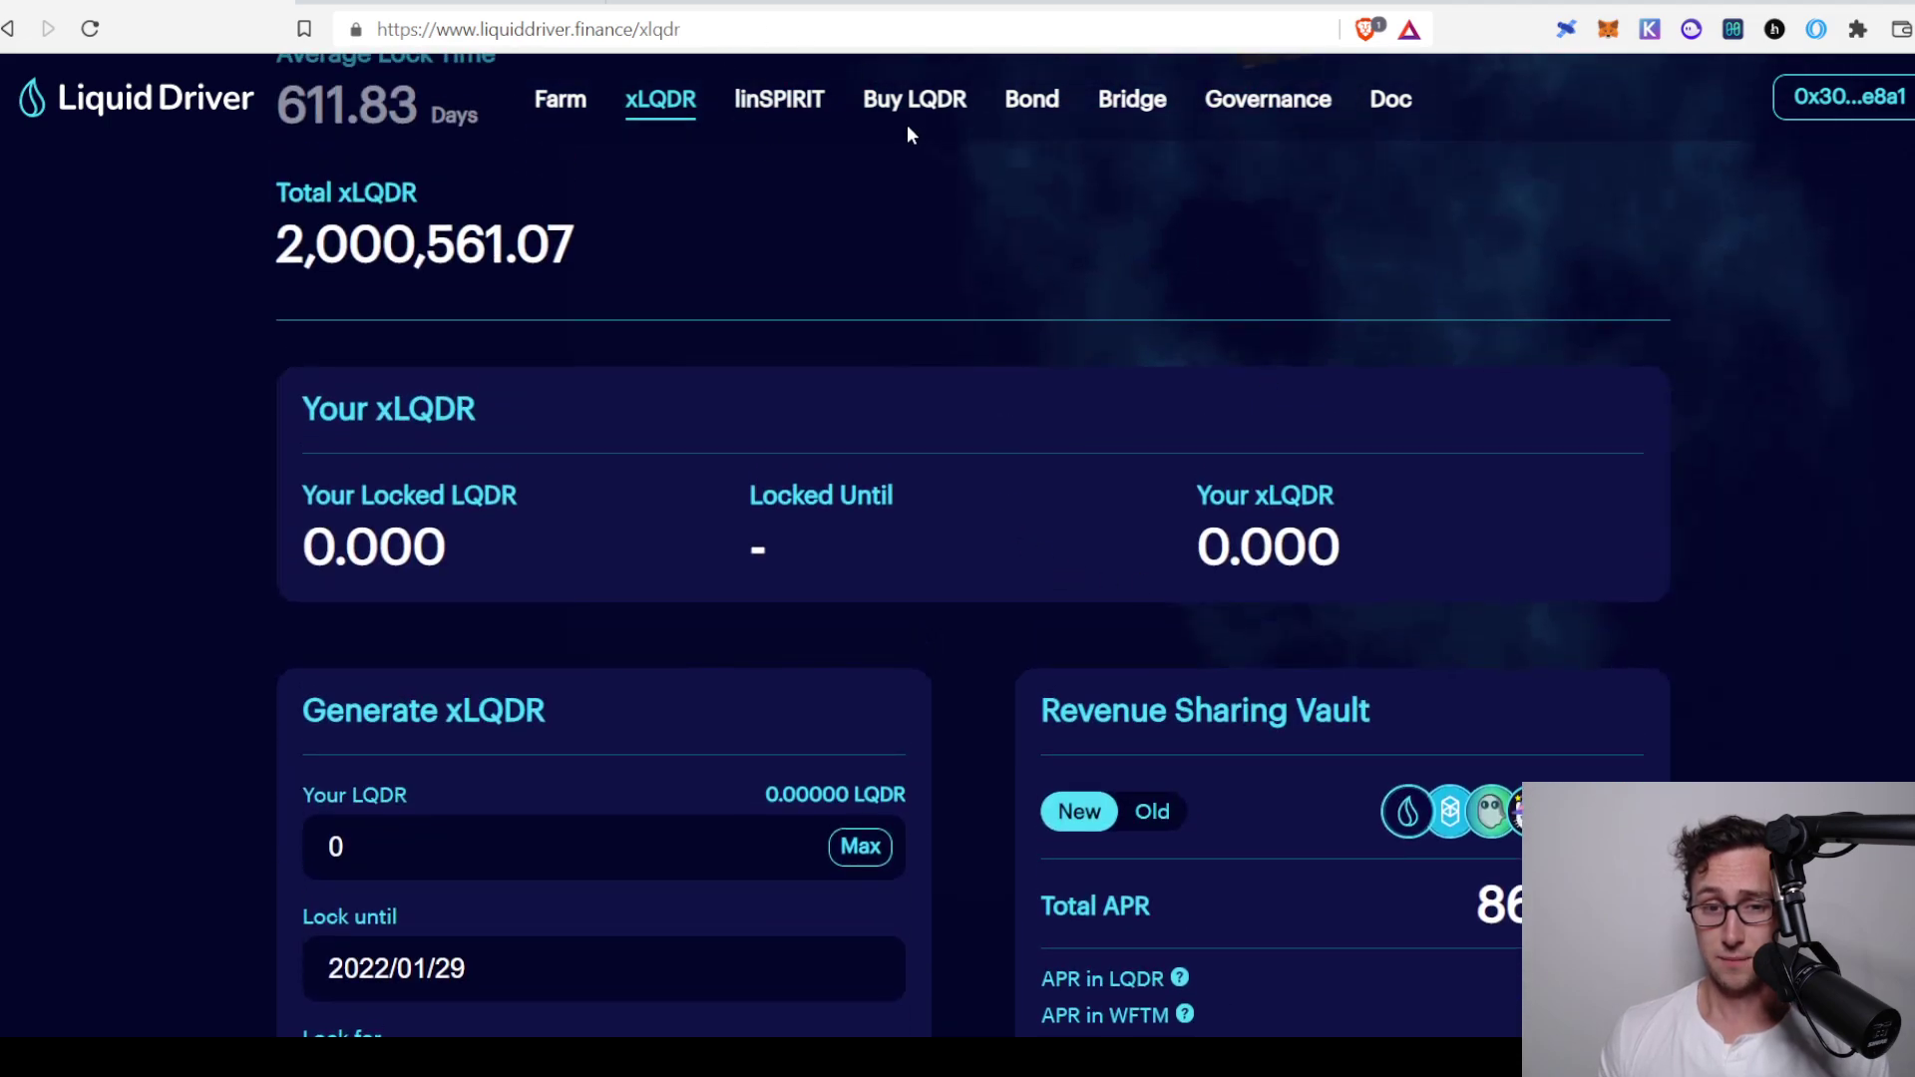
scroll(819, 408, down, 5)
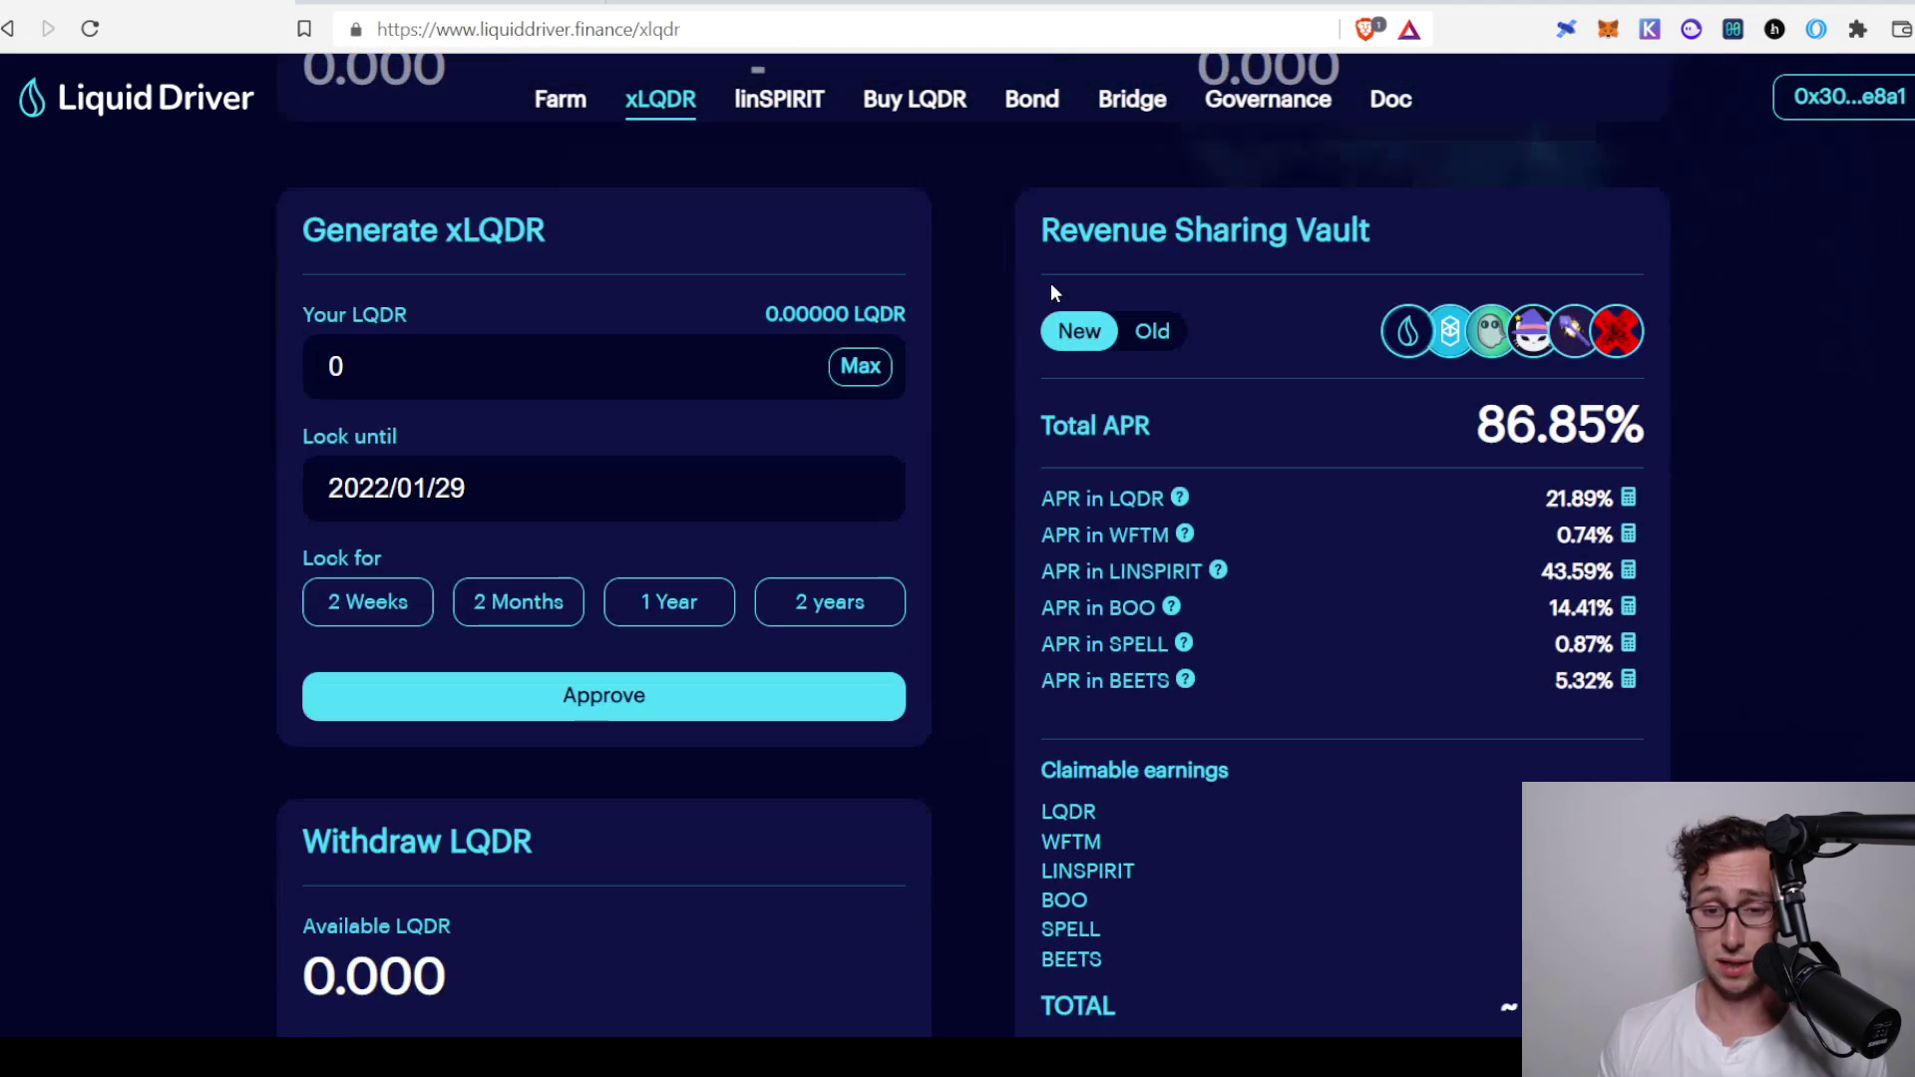
scroll(1330, 469, down, 1)
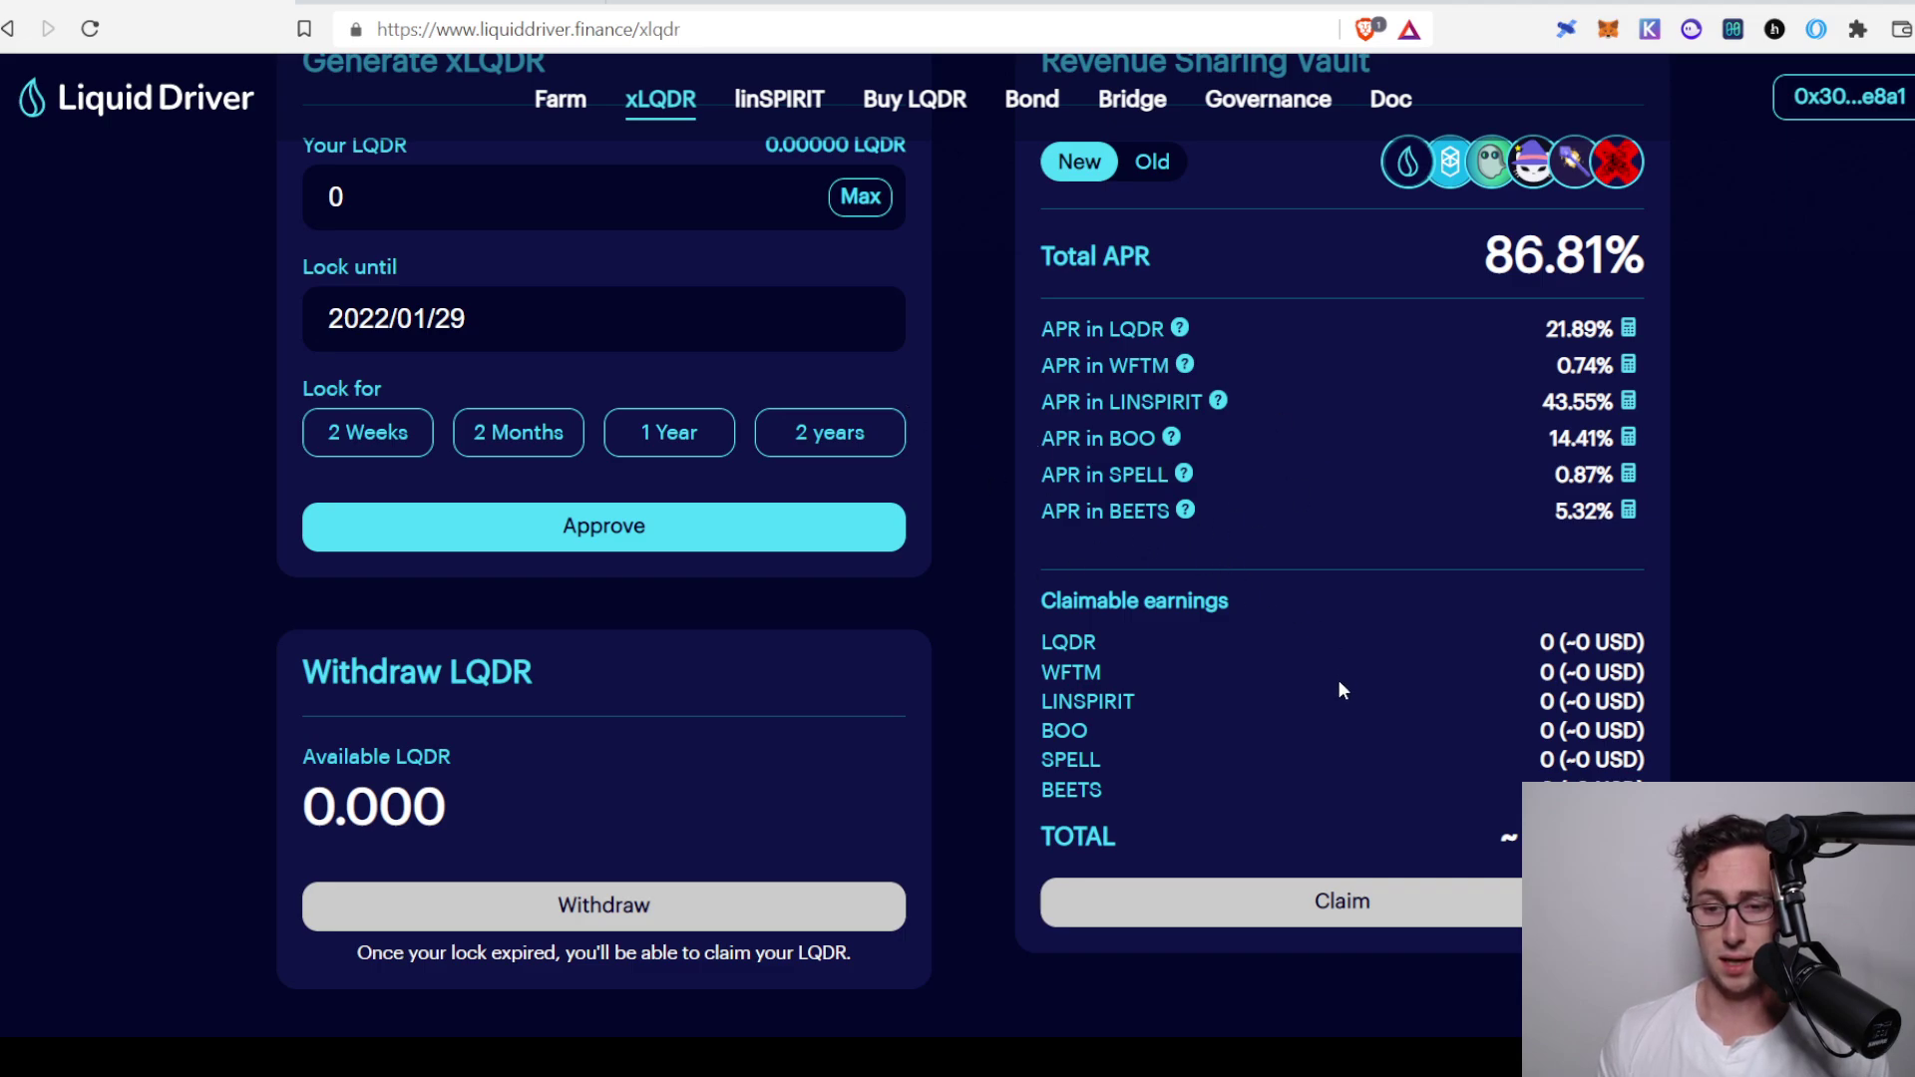
scroll(1194, 698, down, 1)
scroll(1146, 743, up, 3)
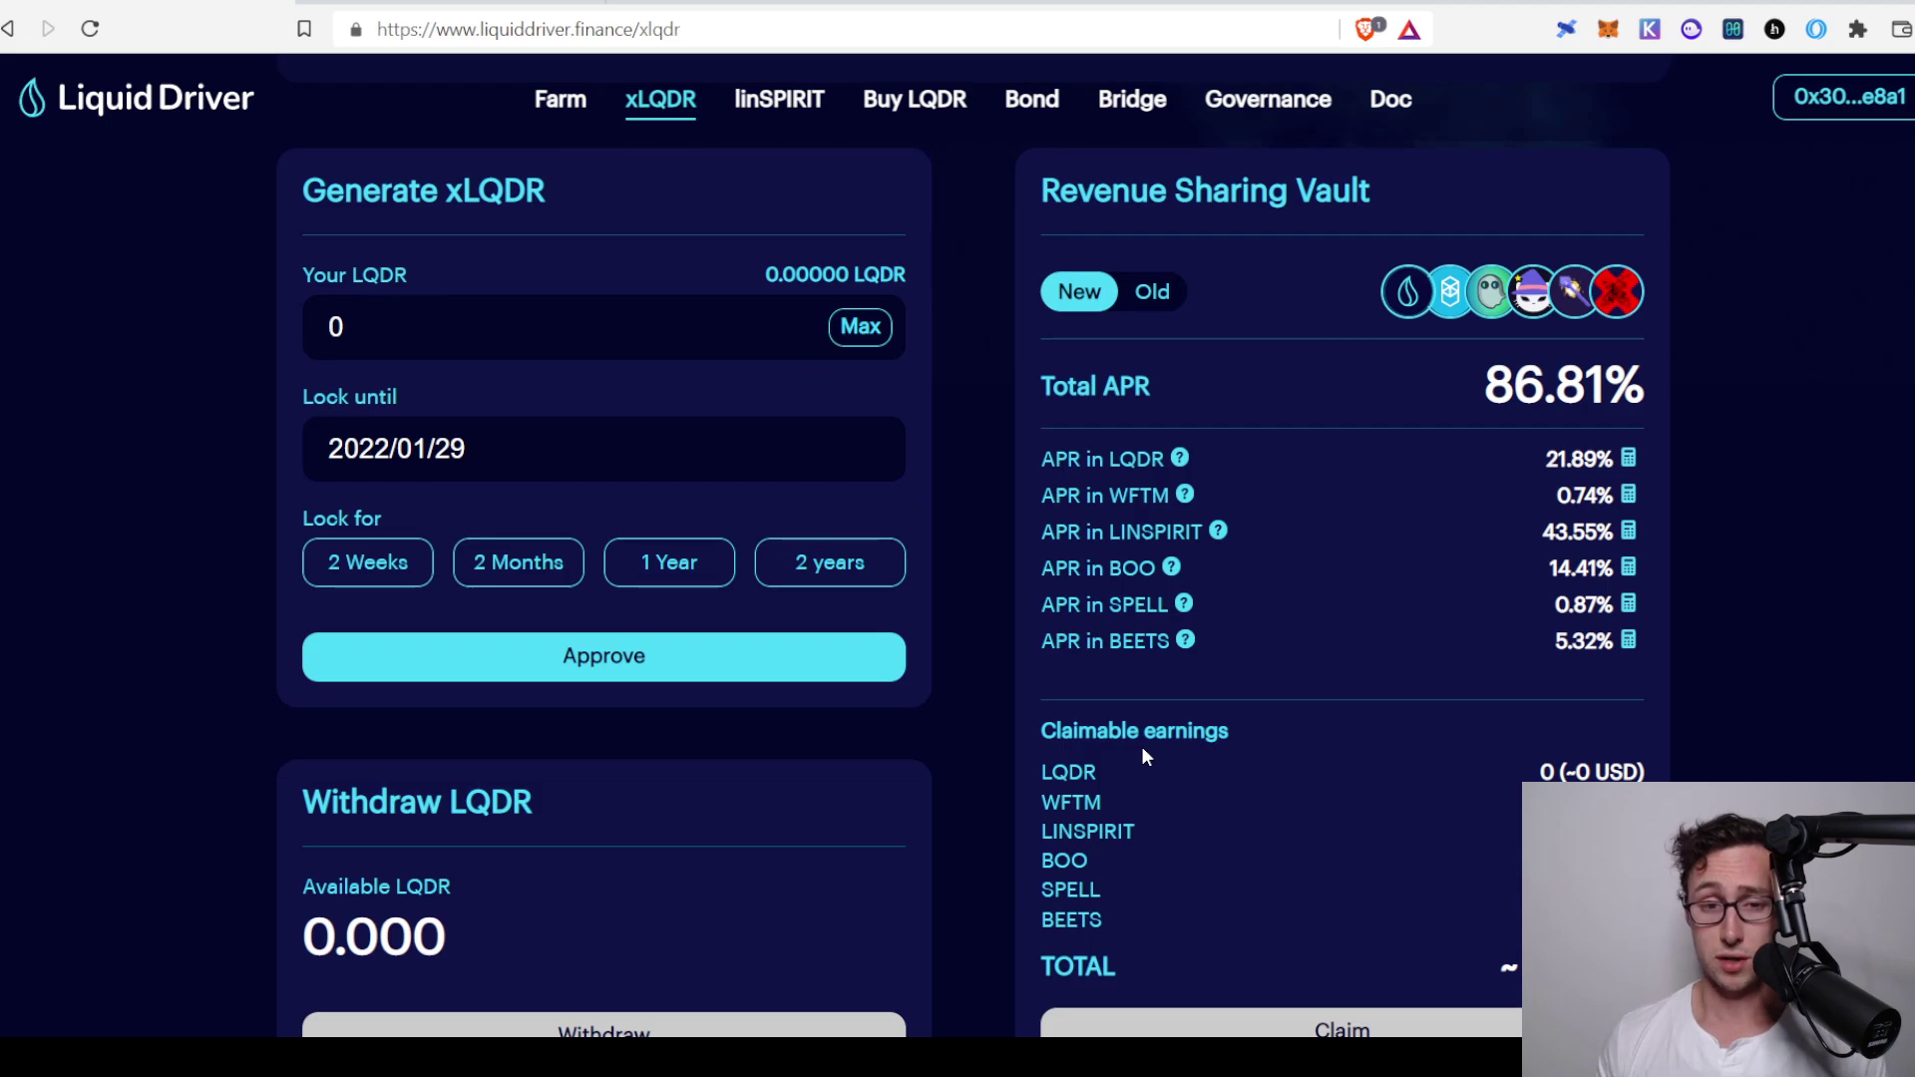
Return to the Farms page showing the Yield Hunting Zone and SpiritSwap's LQDR/FTM farm
click(581, 104)
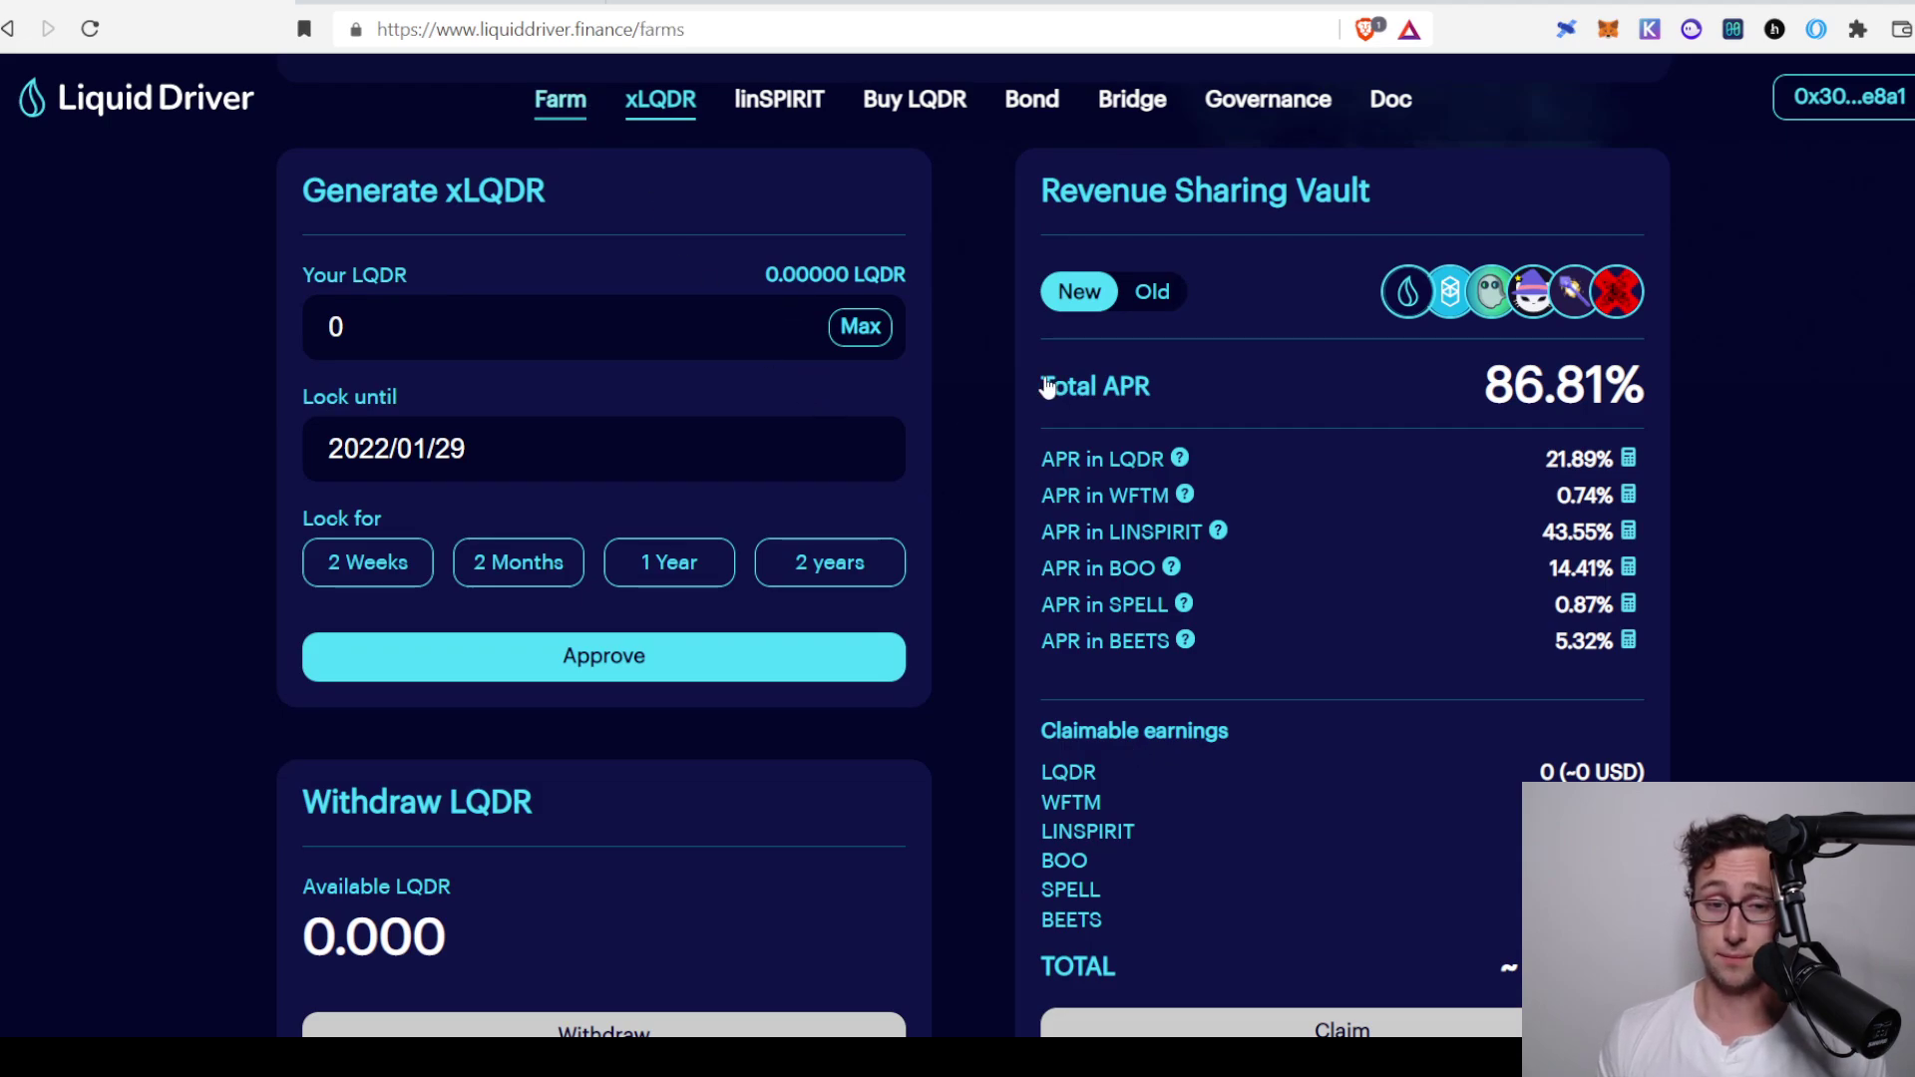
scroll(1218, 662, down, 1)
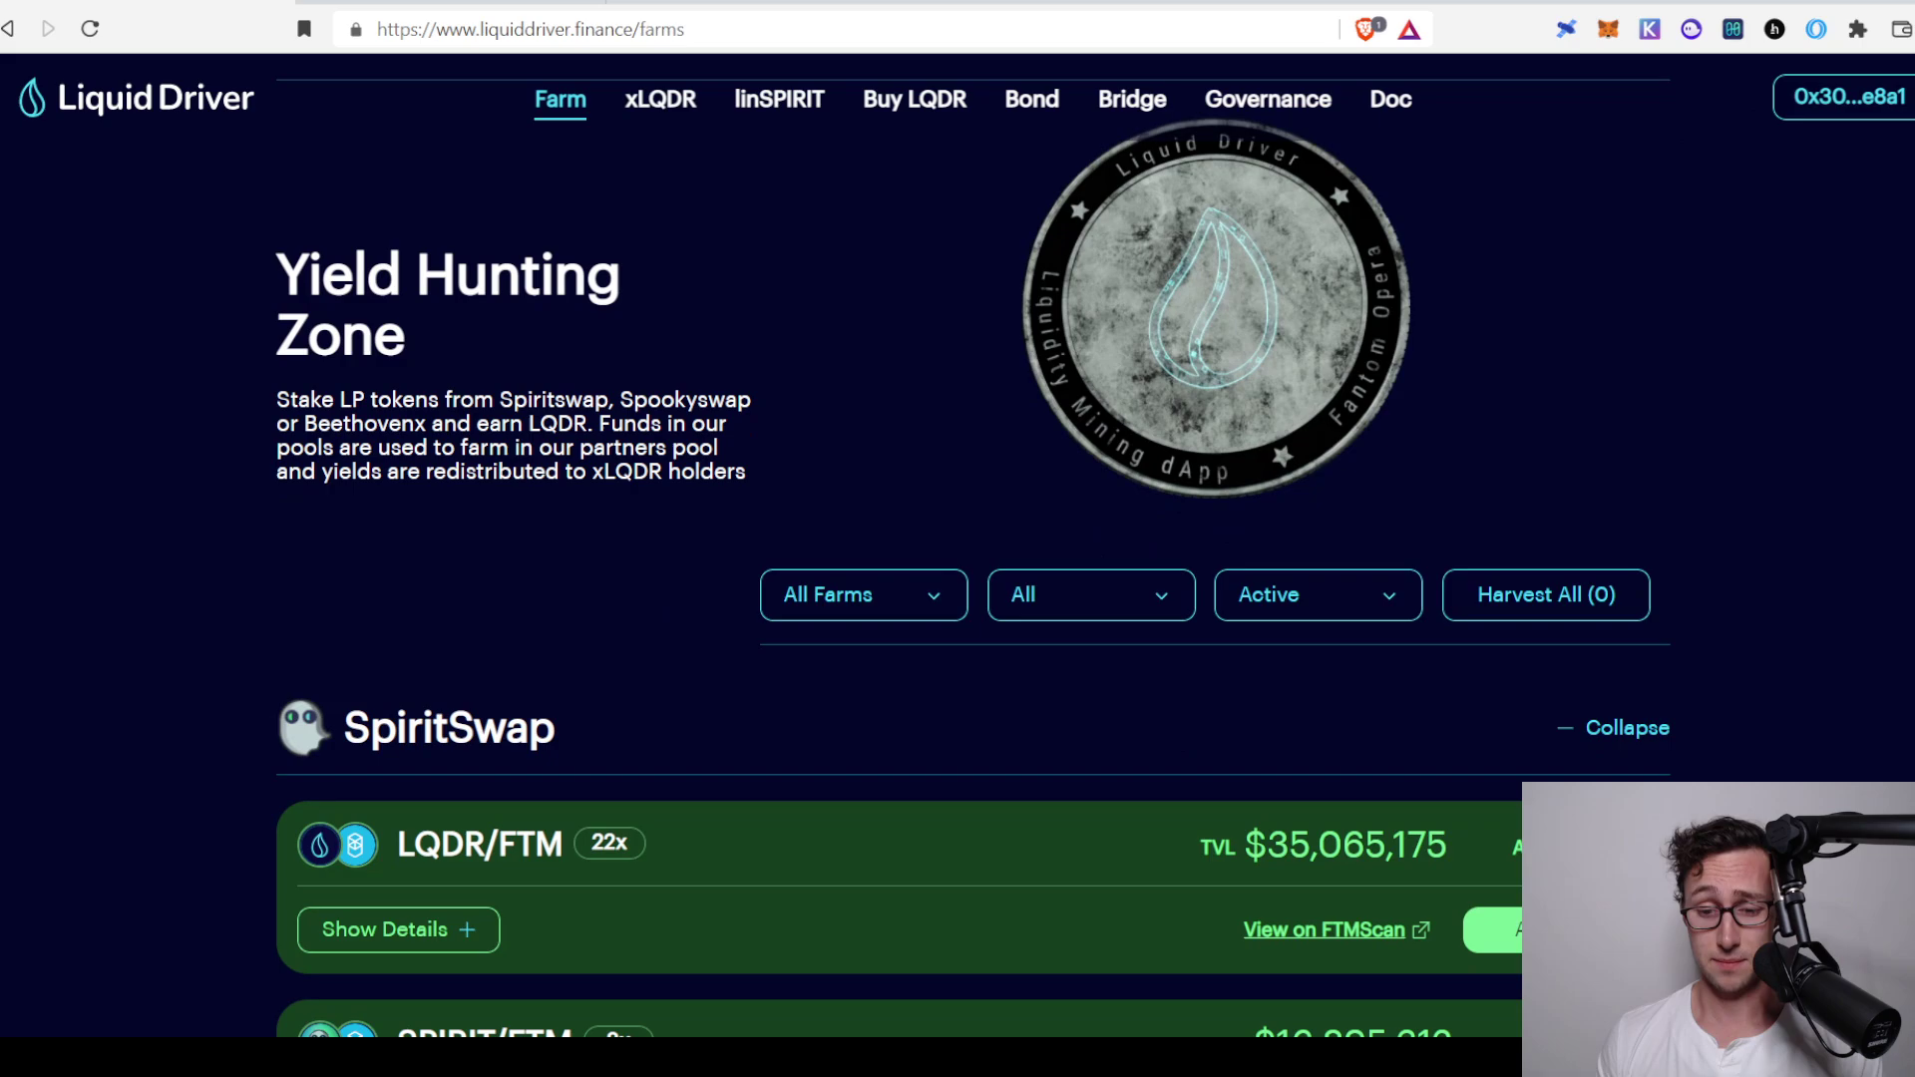